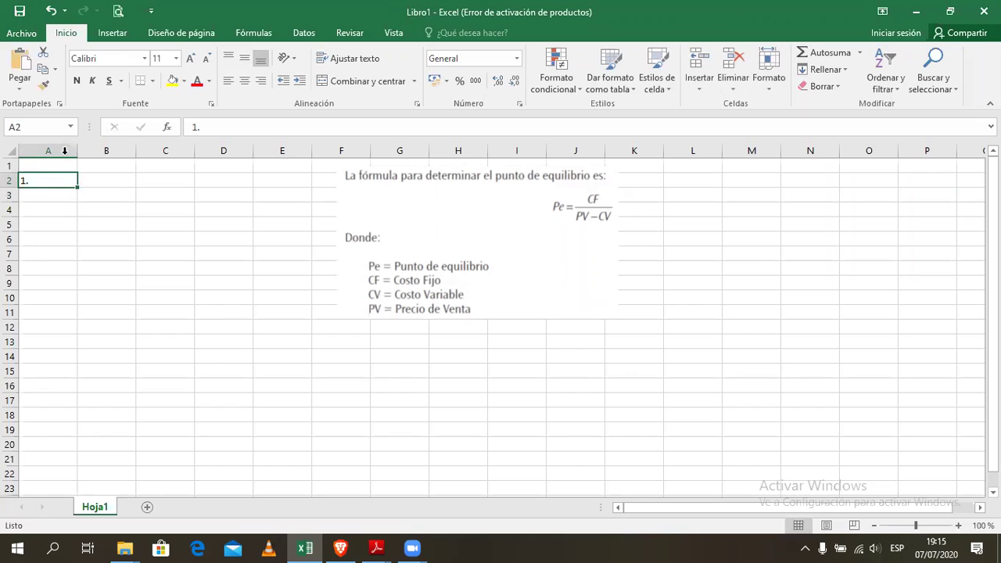
Make the "1." in cell A2 bold and enter the label "Costo Fijo" in cell A4.
left_click(77, 81)
left_click(45, 210)
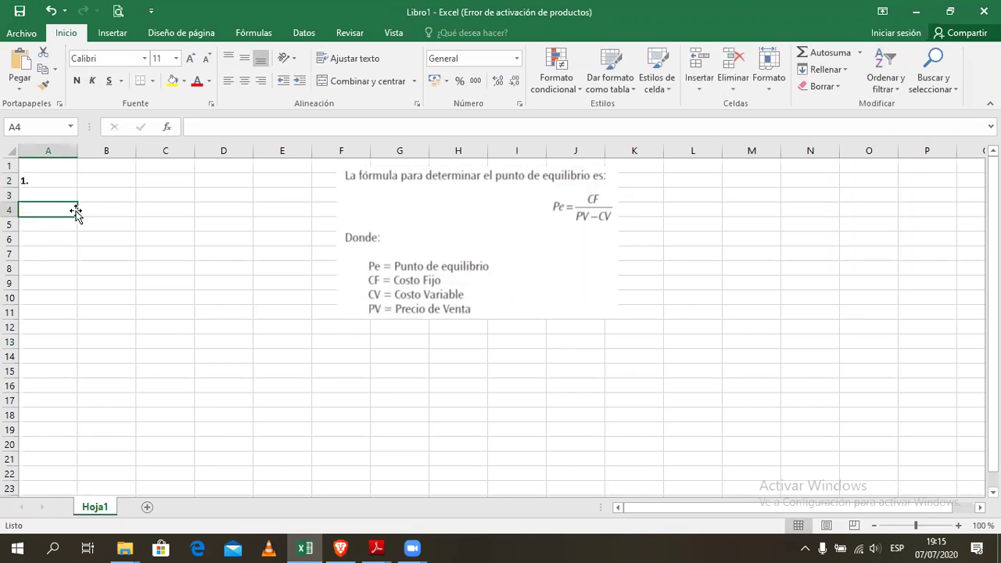
type("COSTO")
key("BackSpace")
key("BackSpace")
type("osto ")
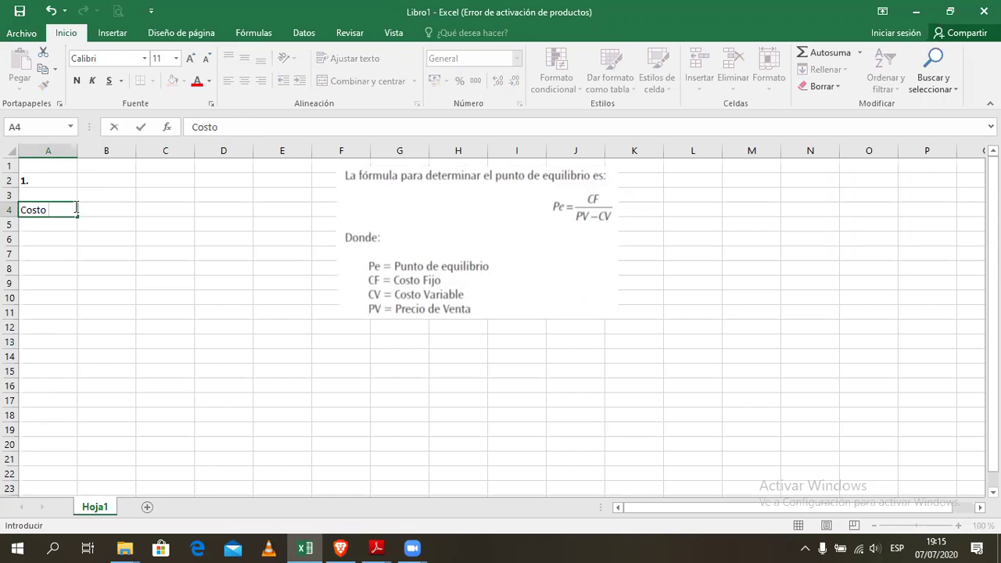
type("Fijo")
left_click(99, 220)
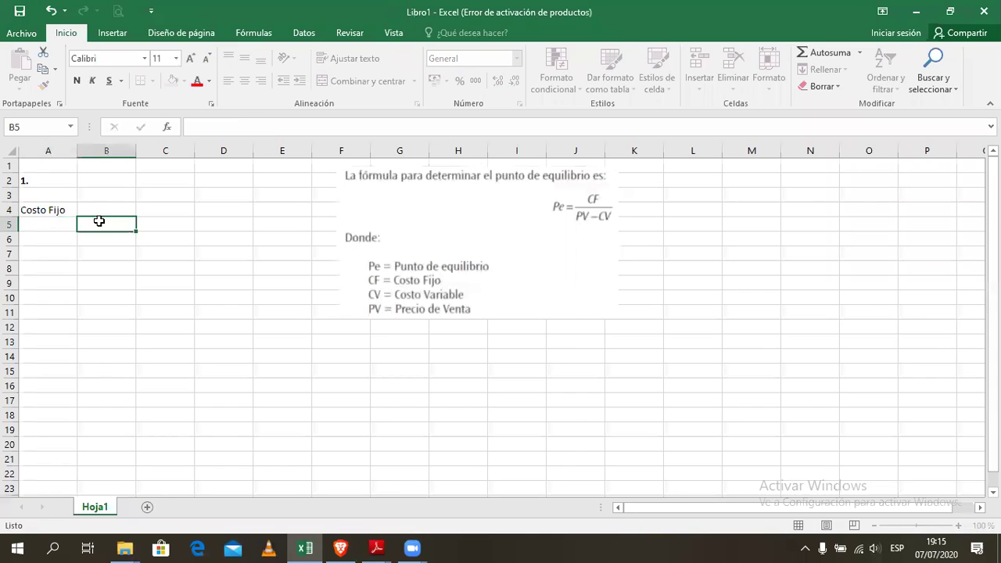
left_click(113, 210)
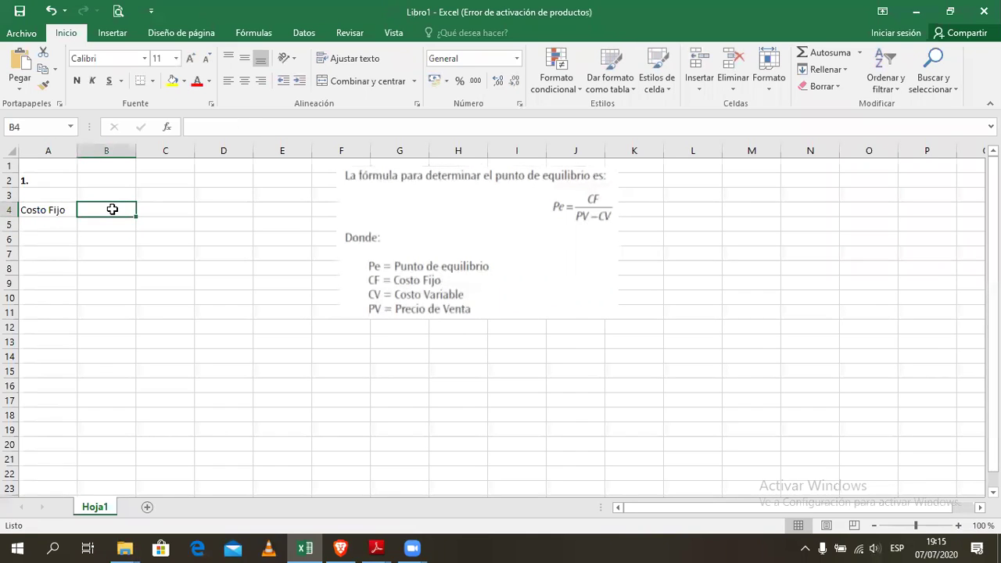
left_click(74, 226)
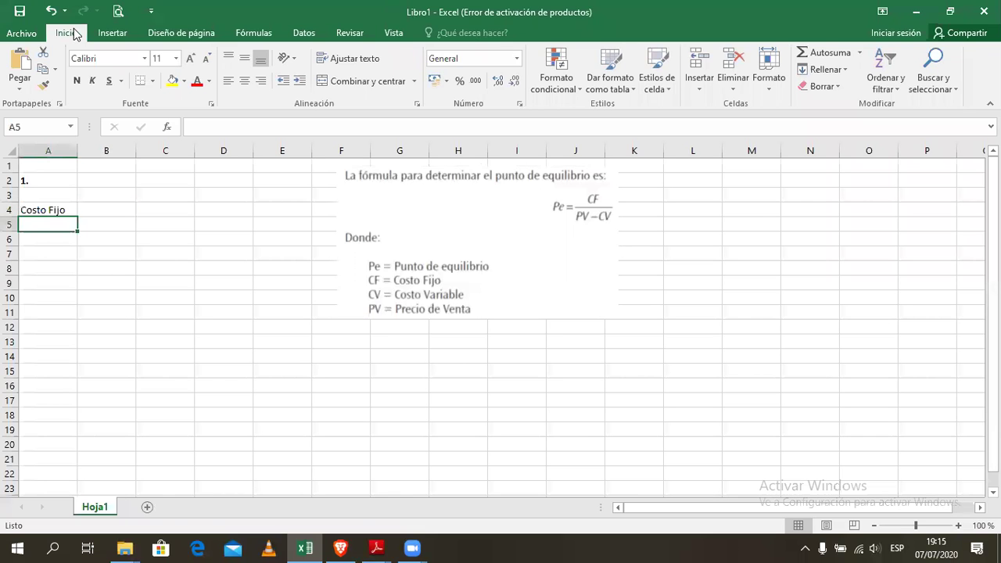
key("alt+Tab")
key("alt+Tab")
key("Escape")
key("alt+Tab")
Make the "Costo Fijo" label in cell A4 bold.
left_click(63, 210)
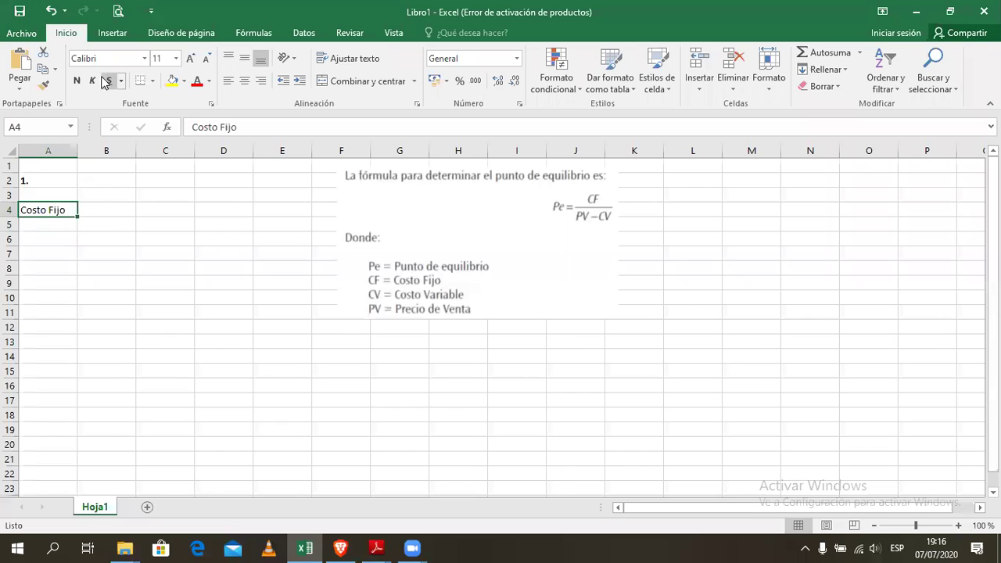
left_click(77, 81)
left_click(106, 222)
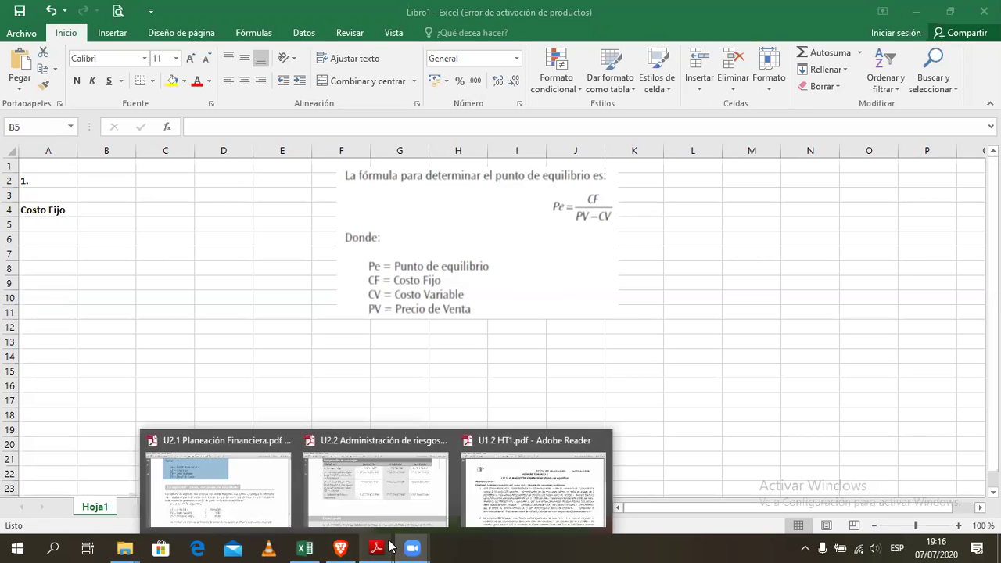
Switch to the Brave browser, dismiss the floating news video, and bring up the Ingeniería Financiera course page.
mouse_move(324, 545)
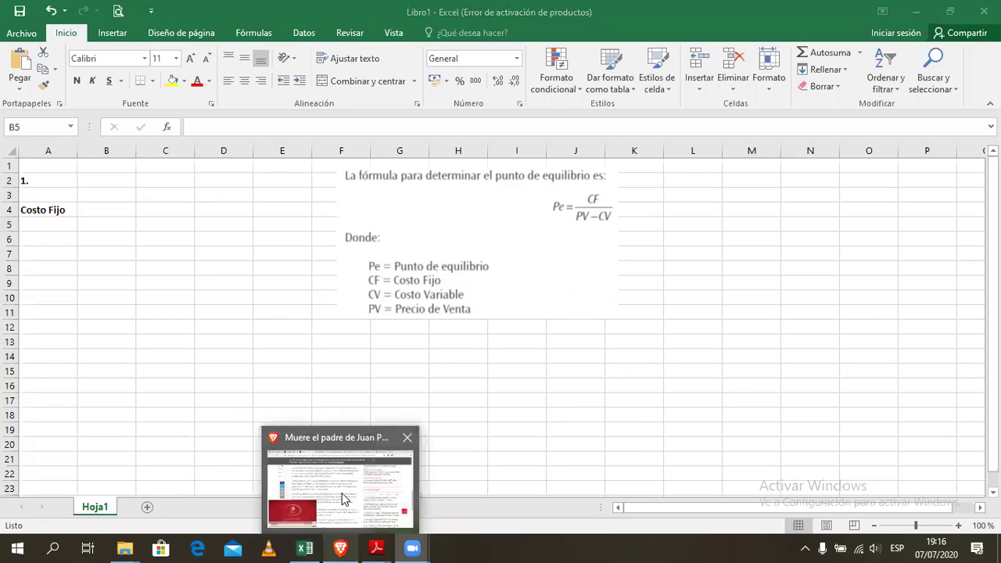
left_click(341, 494)
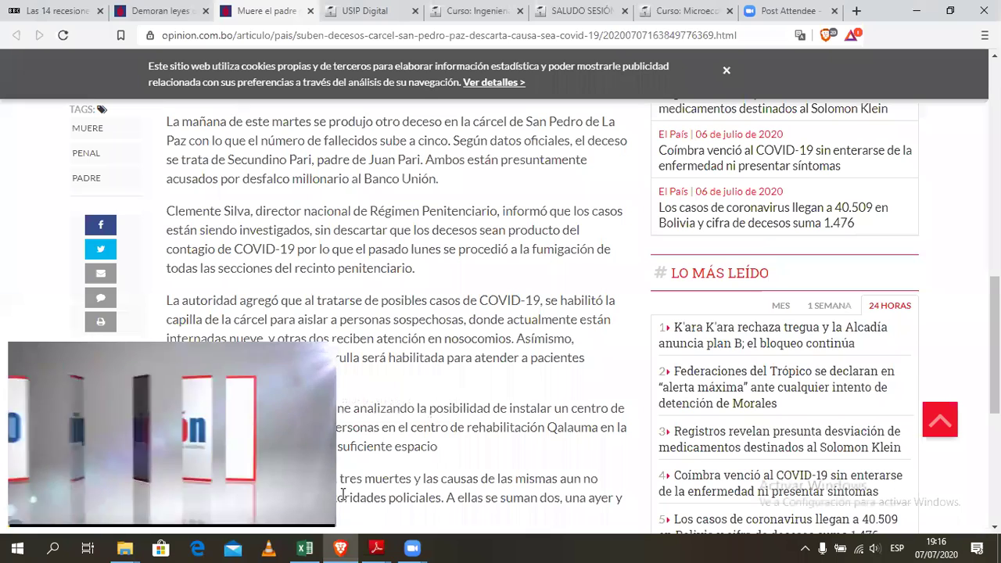
left_click(19, 354)
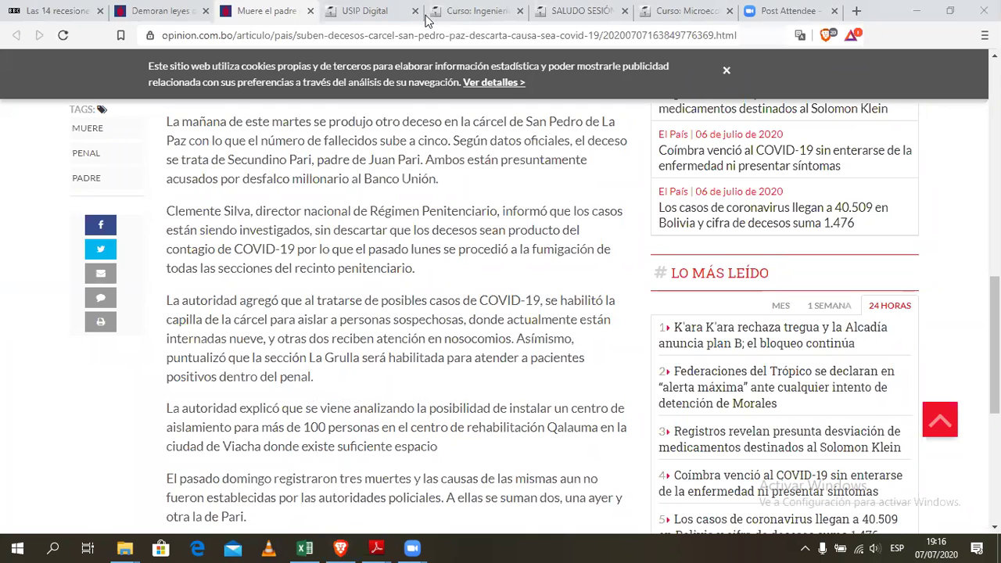
left_click(402, 9)
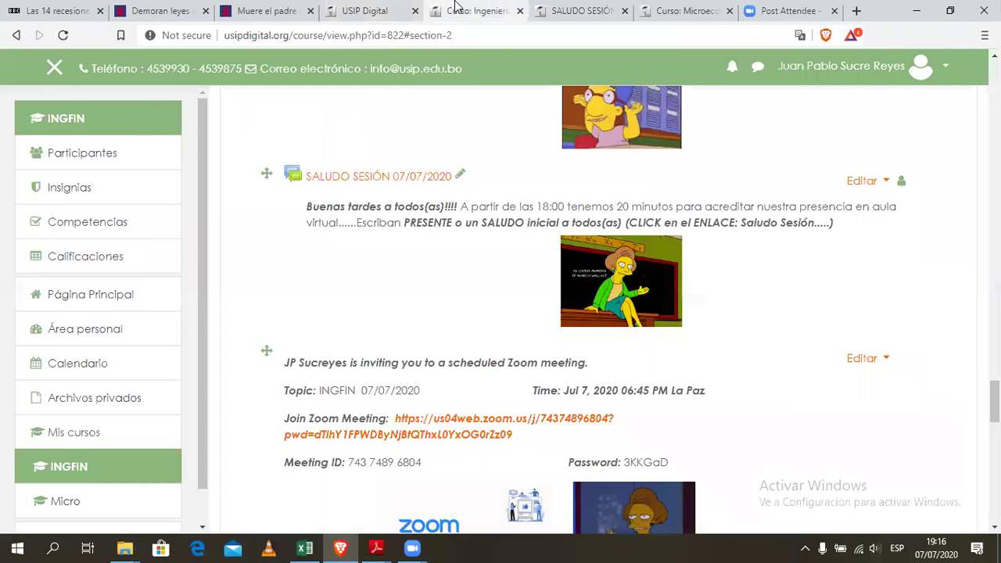
left_click(516, 7)
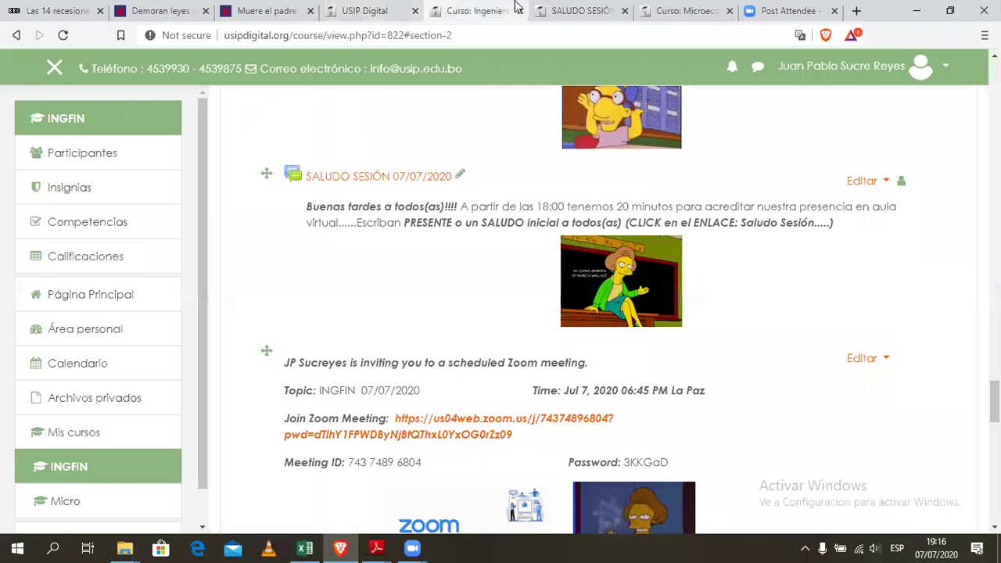
left_click(559, 7)
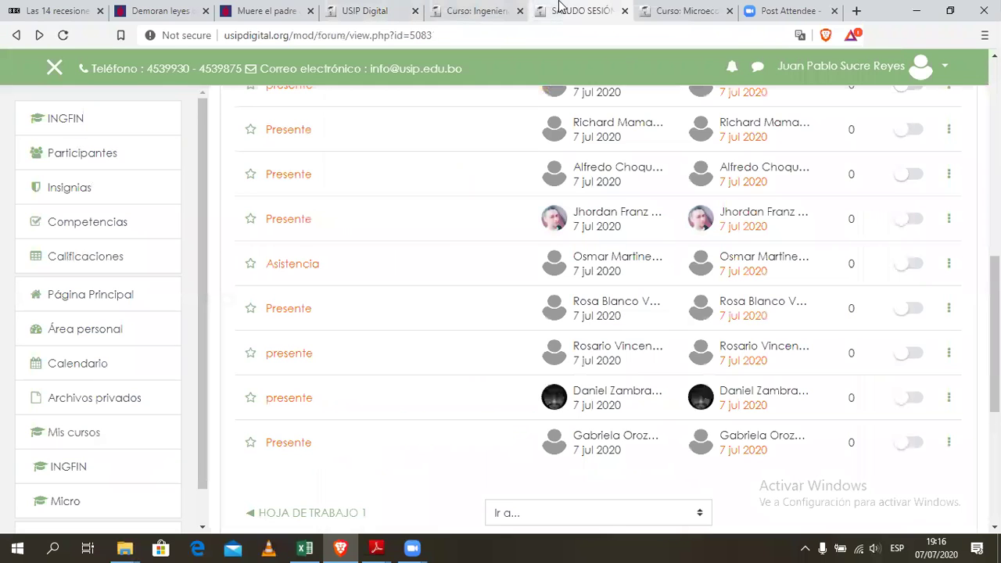
left_click(486, 10)
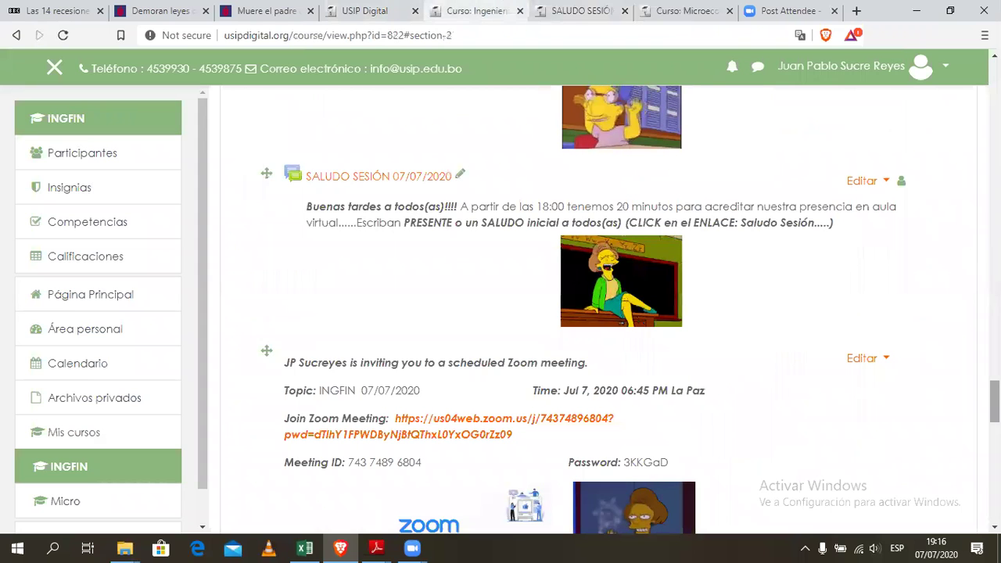
Find the HOJA DE TRABAJO 1 assignment on the course page and view it in a new tab.
scroll(610, 313, "down", 2)
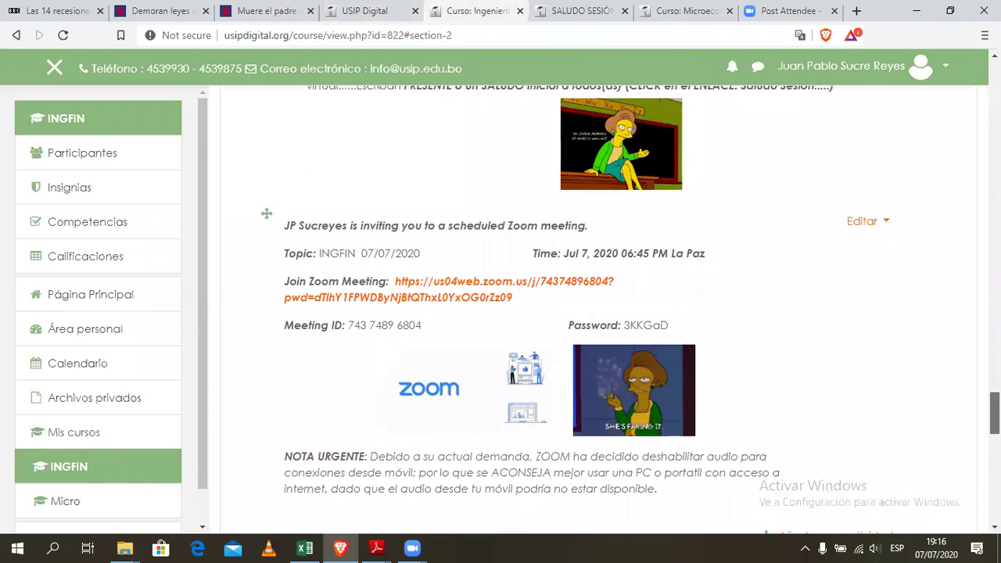
scroll(610, 313, "up", 1)
scroll(610, 312, "up", 3)
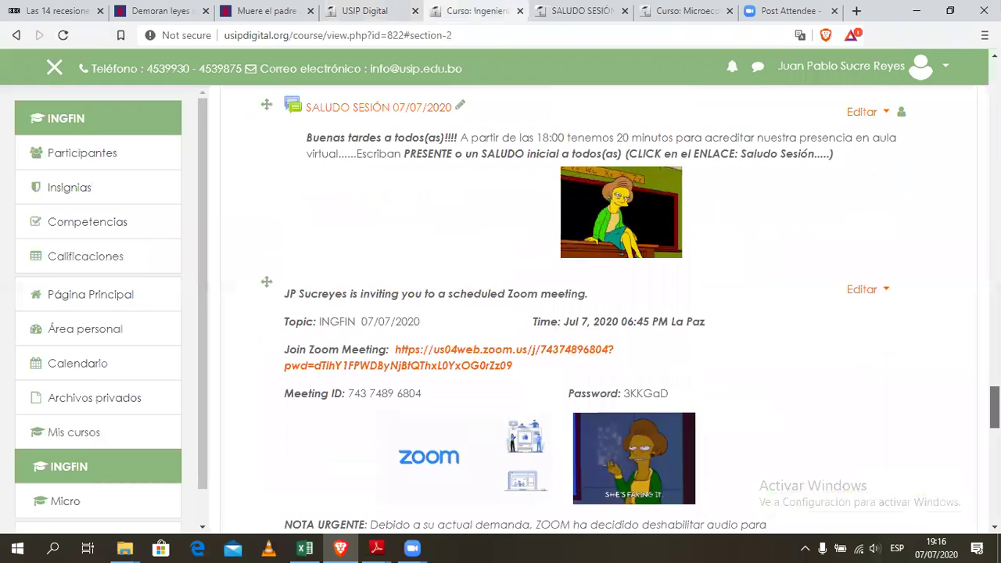
scroll(527, 357, "up", 3)
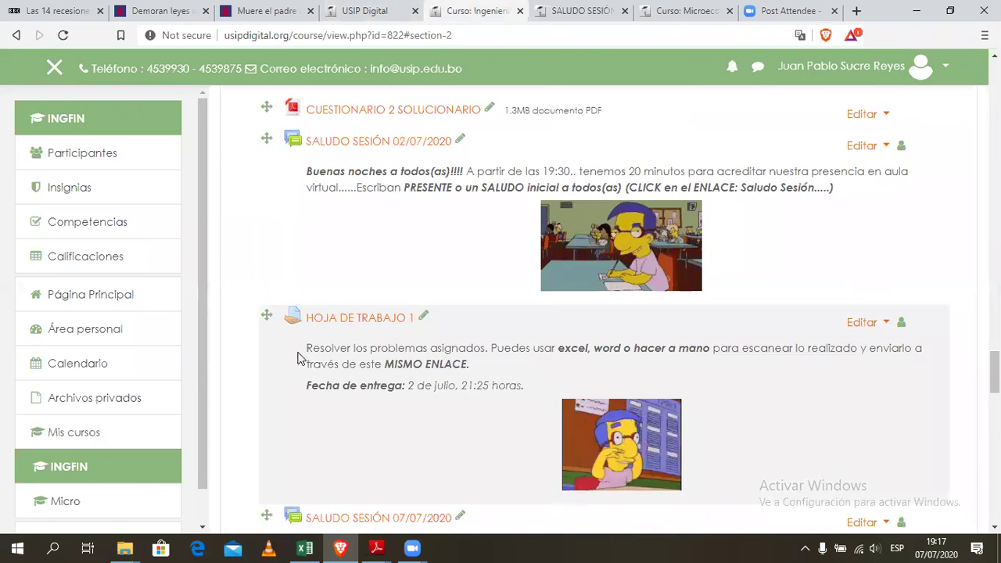
right_click(329, 324)
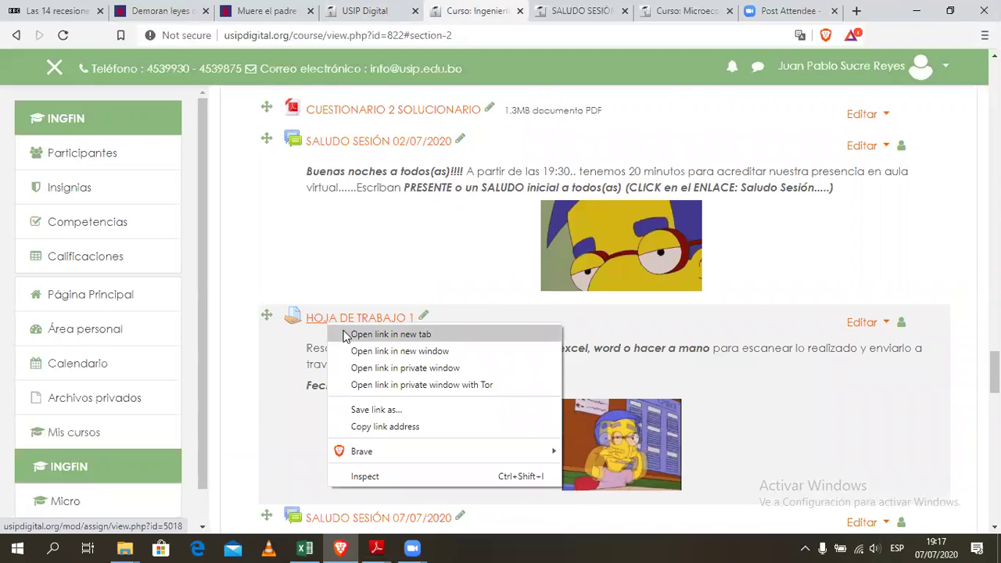
left_click(348, 334)
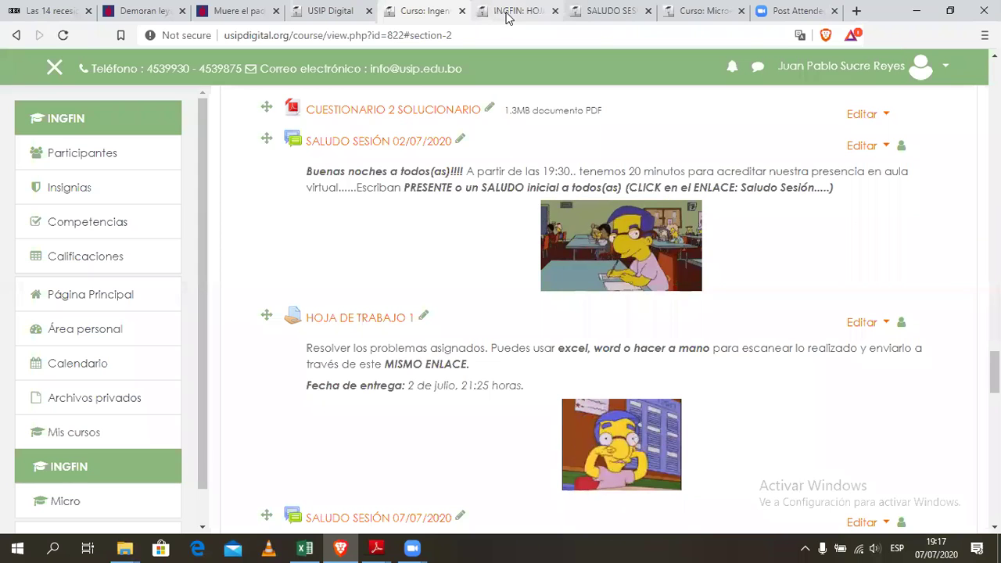
left_click(504, 13)
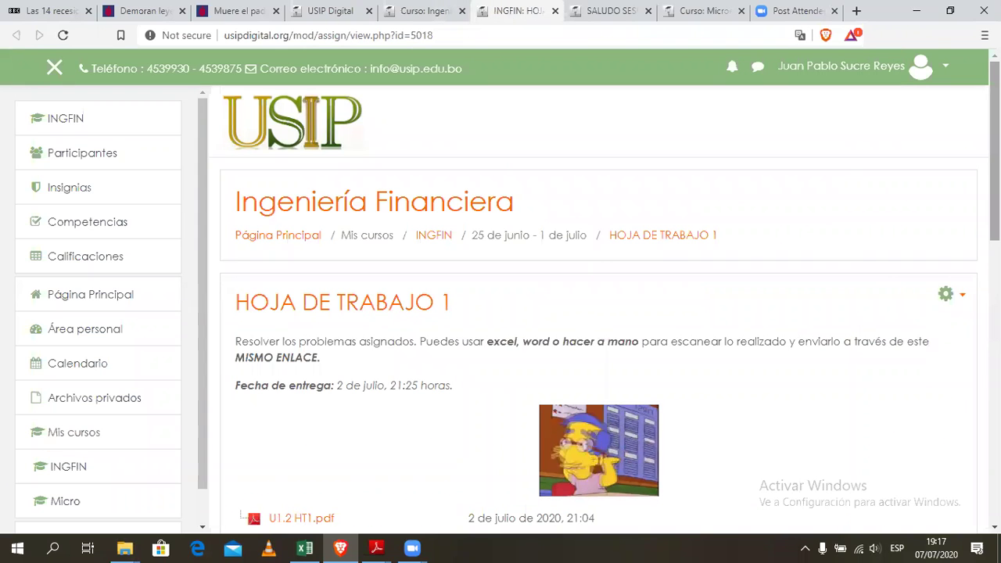
Review the grading summary of HOJA DE TRABAJO 1, including its submission figures and deadline, and close the assignment and SALUDO SESIÓN tabs.
scroll(604, 312, "down", 2)
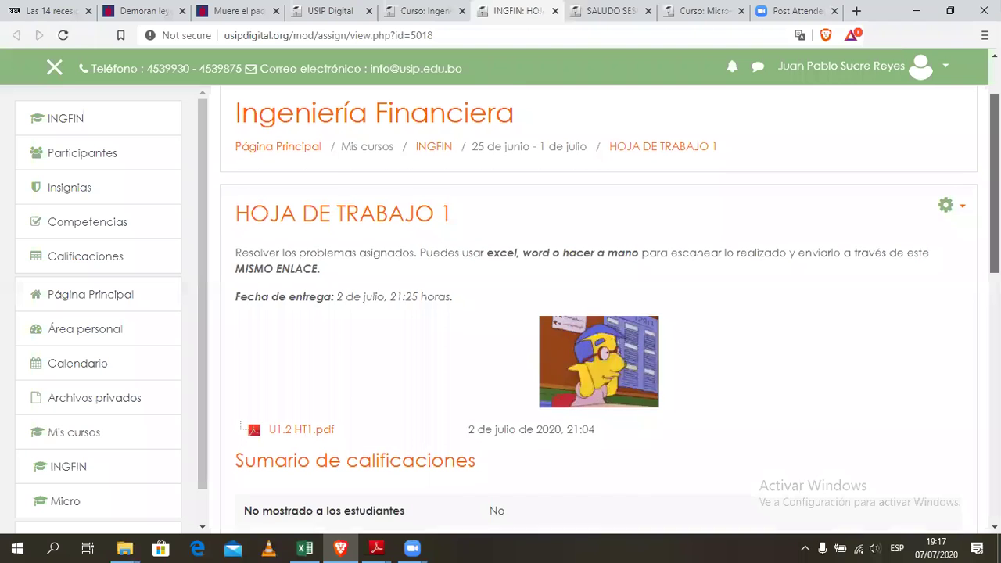
scroll(605, 312, "down", 1)
scroll(604, 313, "down", 2)
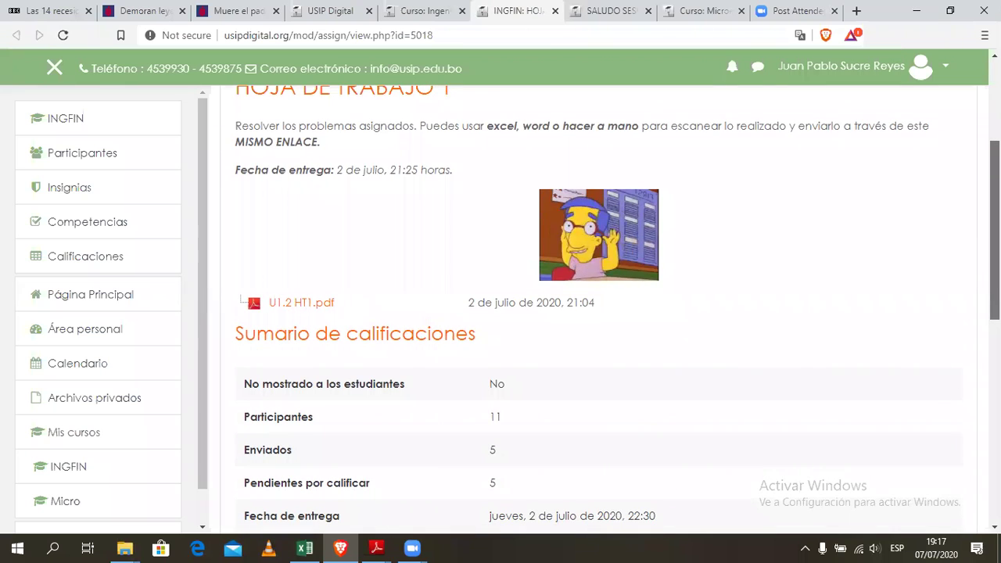
scroll(605, 313, "down", 2)
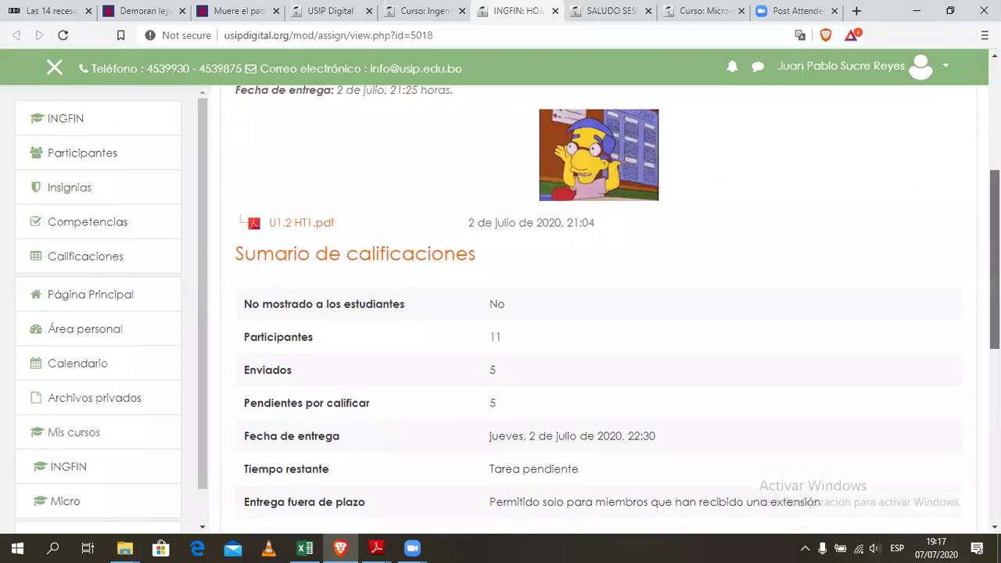
scroll(605, 312, "down", 1)
scroll(604, 313, "down", 1)
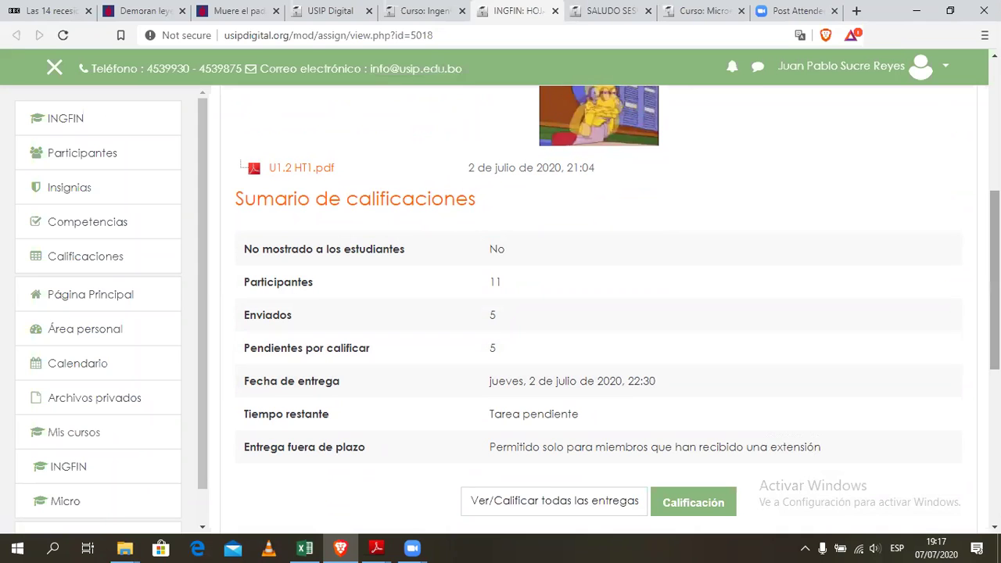
mouse_move(995, 280)
left_mouse_down()
mouse_move(994, 307)
mouse_move(995, 285)
left_mouse_up()
scroll(972, 227, "up", 3)
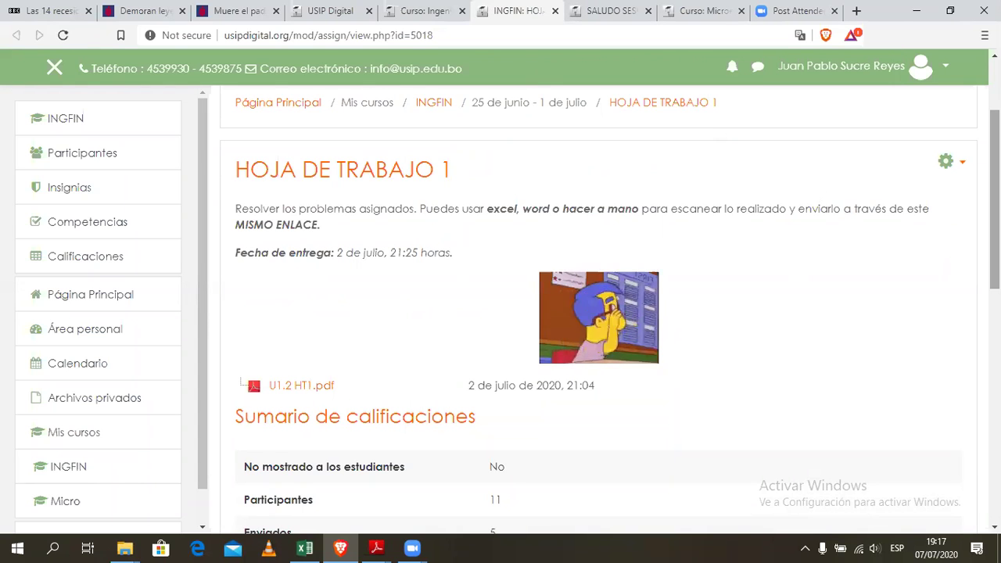
scroll(974, 207, "up", 2)
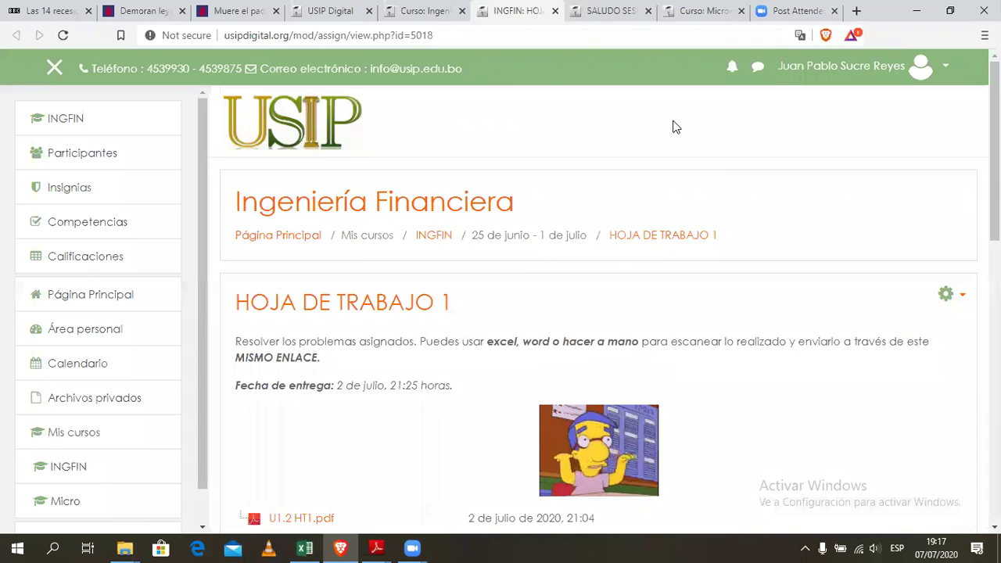
left_click(555, 11)
left_click(554, 11)
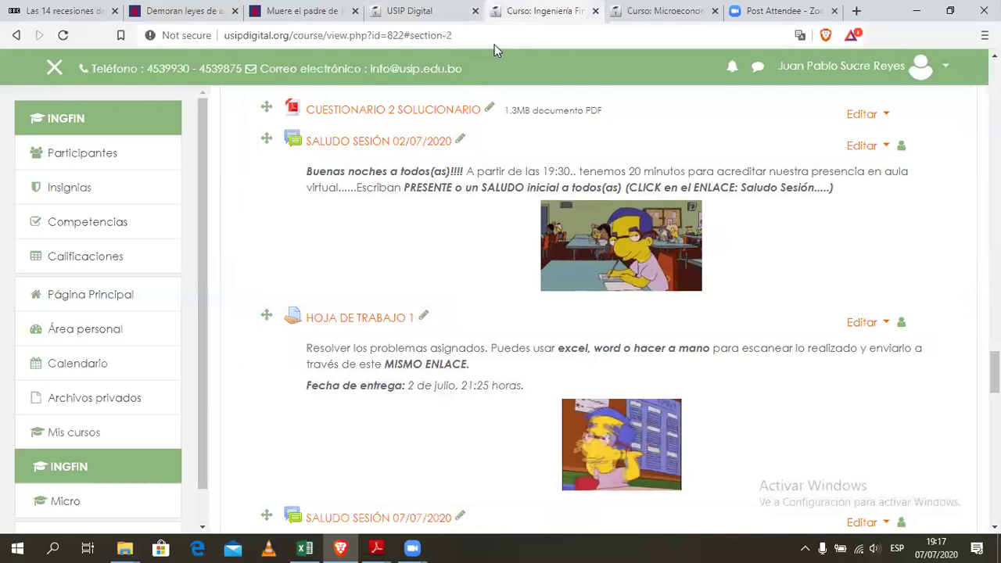
Switch to Adobe Reader and bring up the worksheet U1.2 HT1.pdf from among the open documents.
left_click(379, 547)
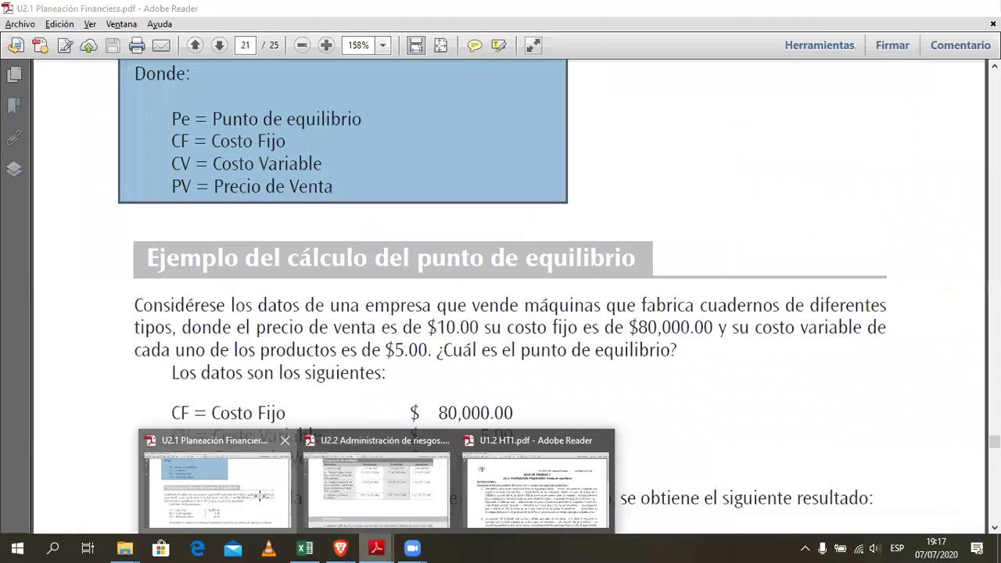
left_click(261, 494)
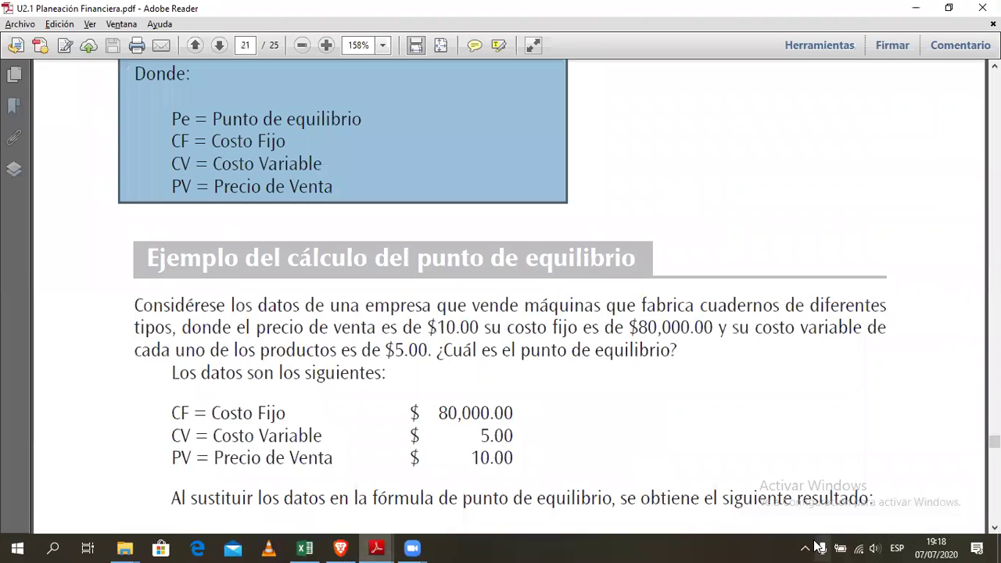
mouse_move(388, 546)
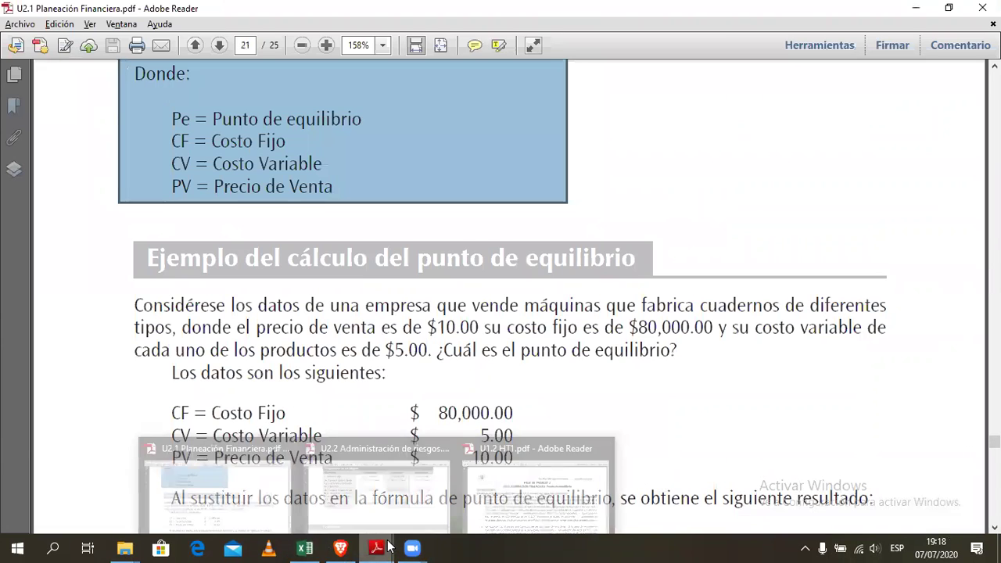
left_click(496, 510)
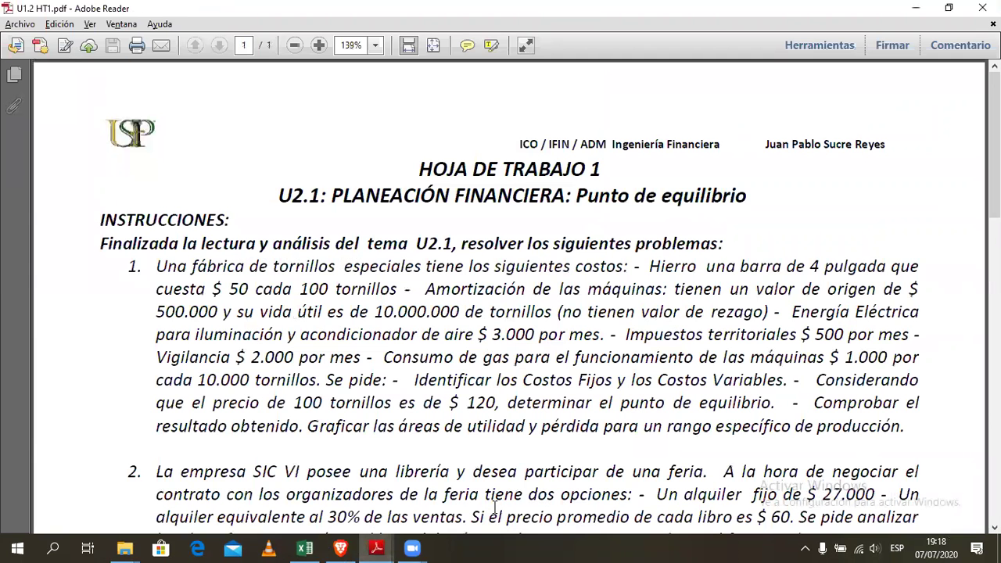
Check the course page in Brave, return to U1.2 HT1.pdf in Adobe Reader, and lower the system volume to 6.
left_click(341, 547)
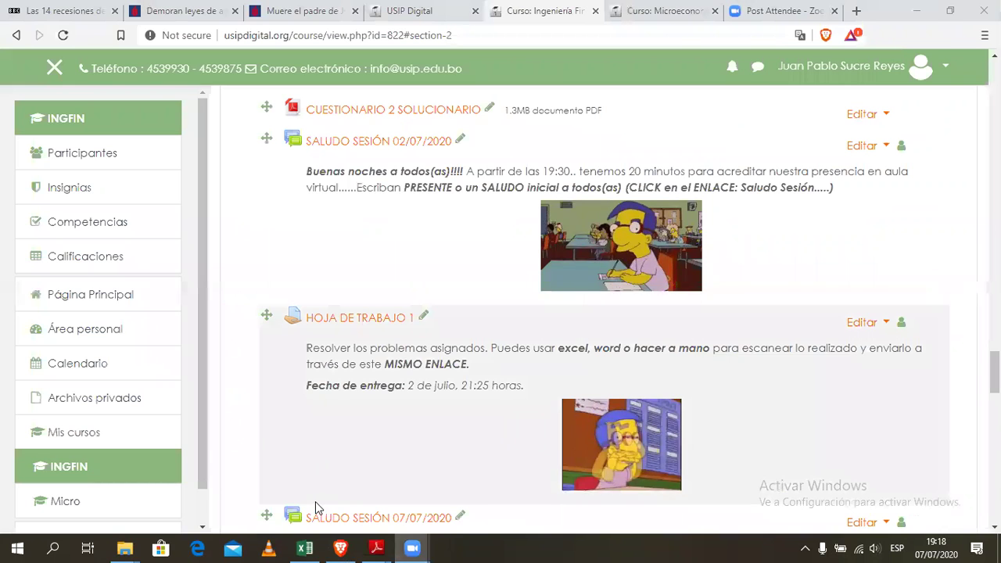
mouse_move(389, 546)
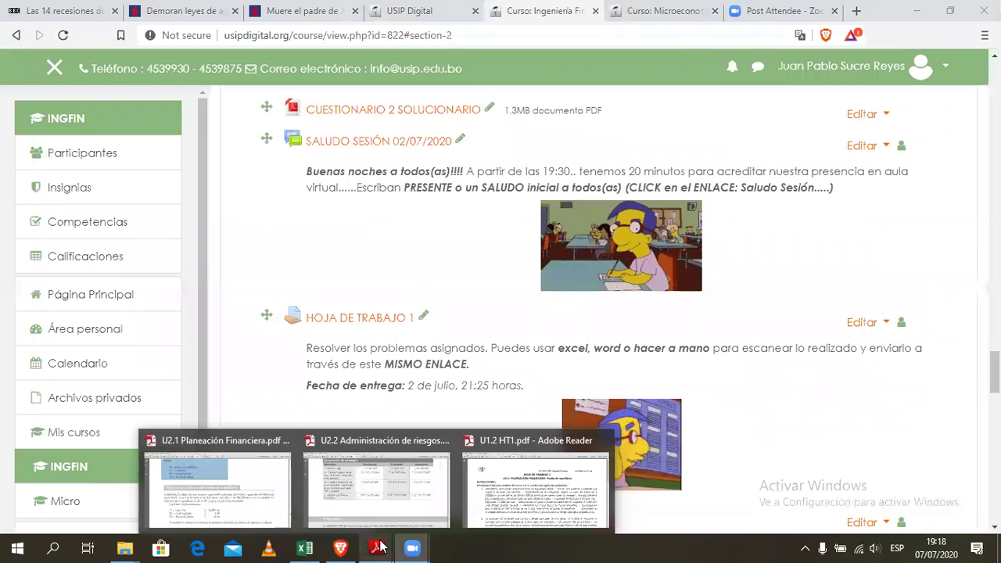
left_click(535, 481)
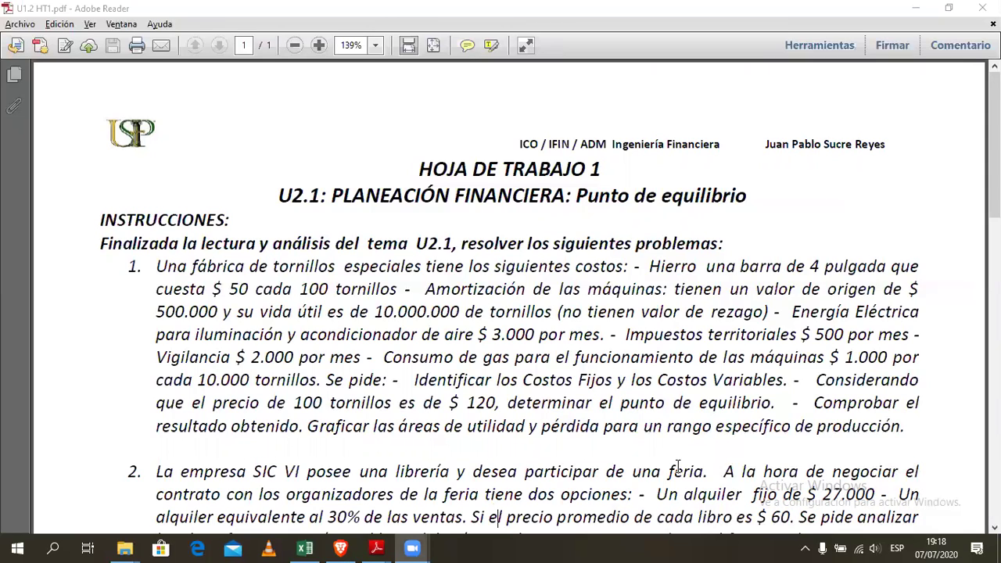
left_click(501, 444)
key("XF86AudioLowerVolume")
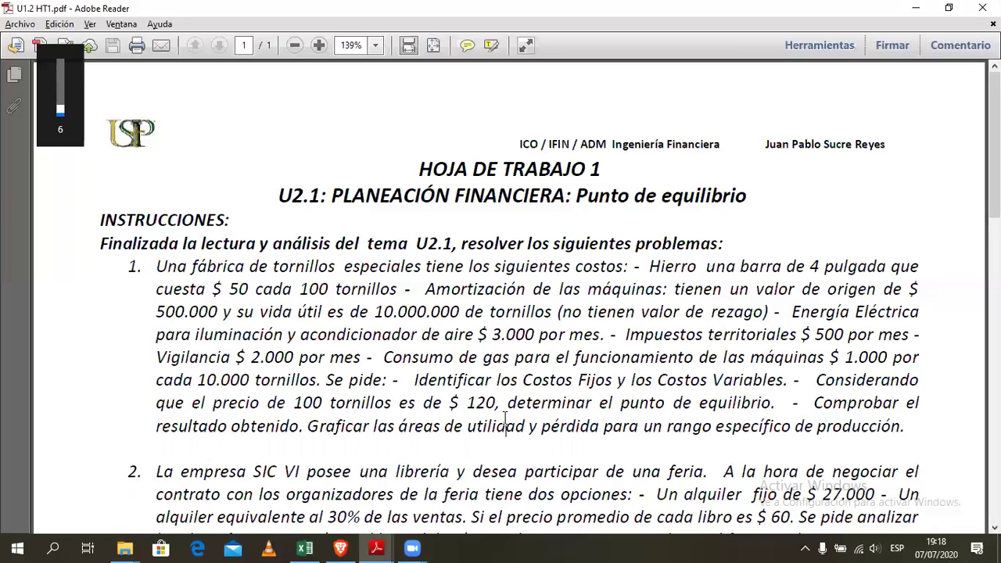
Raise the system volume considerably while the worksheet U1.2 HT1.pdf stays open.
key("XF86AudioRaiseVolume")
key("XF86AudioRaiseVolume")
key("XF86AudioRaiseVolume")
key("XF86AudioRaiseVolume")
key("XF86AudioRaiseVolume")
key("XF86AudioRaiseVolume")
key("XF86AudioRaiseVolume")
key("XF86AudioRaiseVolume")
key("XF86AudioRaiseVolume")
key("XF86AudioRaiseVolume")
key("XF86AudioRaiseVolume")
key("XF86AudioRaiseVolume")
key("XF86AudioRaiseVolume")
key("XF86AudioRaiseVolume")
key("XF86AudioRaiseVolume")
key("XF86AudioRaiseVolume")
key("XF86AudioRaiseVolume")
key("XF86AudioRaiseVolume")
key("XF86AudioRaiseVolume")
key("XF86AudioRaiseVolume")
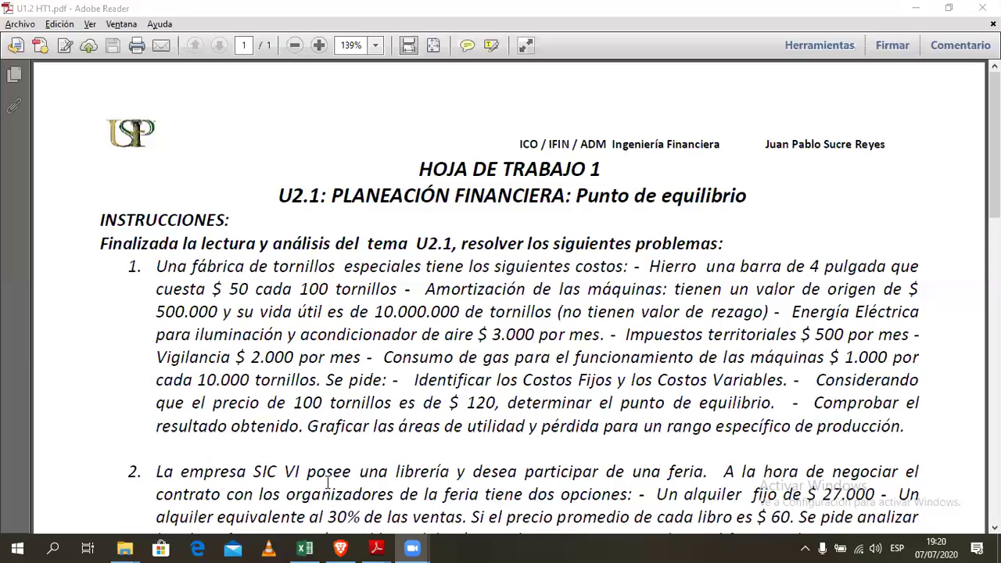
Switch to Excel and enter the fixed cost E. Electrica in A5 with 3000 in B5.
left_click(304, 548)
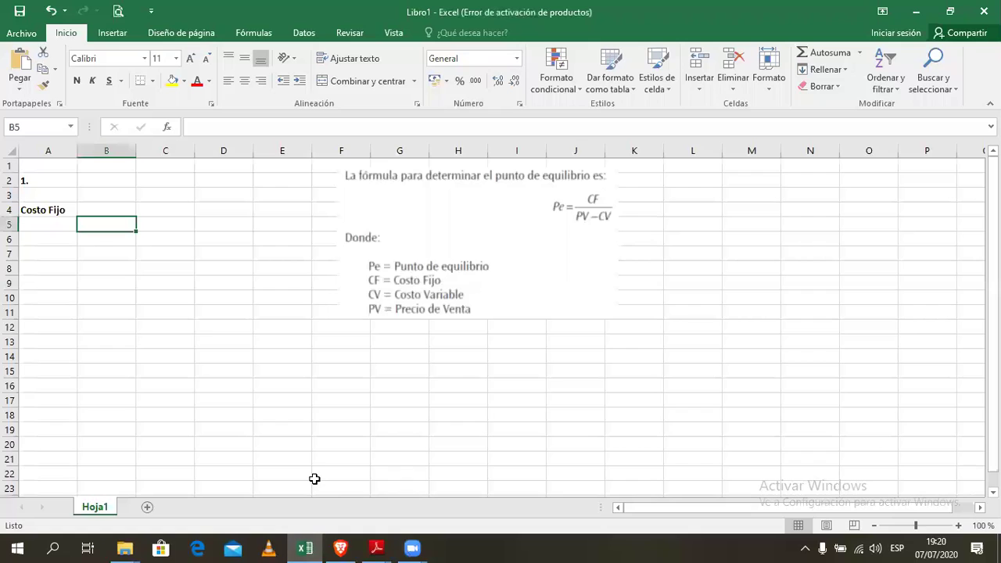
left_click(219, 301)
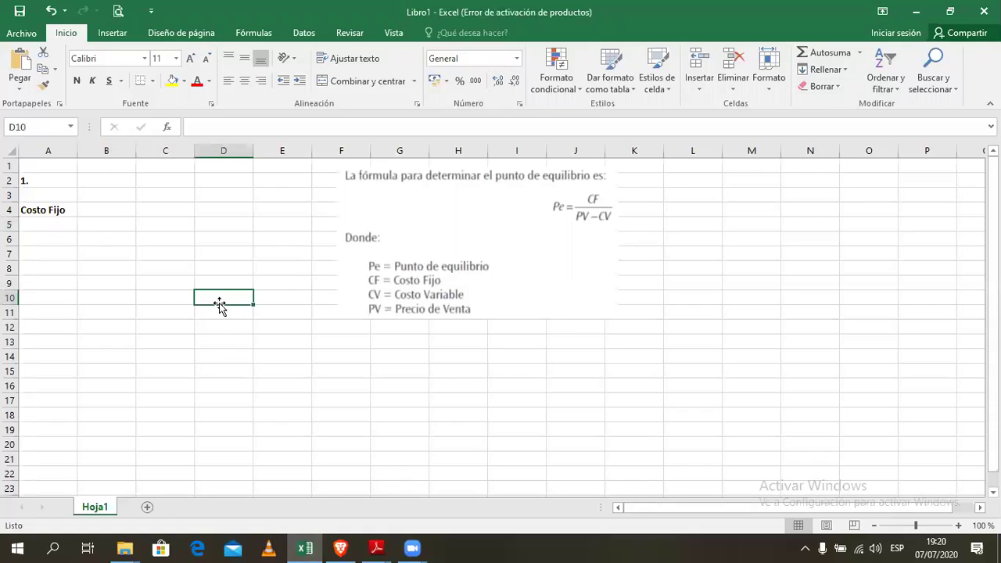
left_click(69, 225)
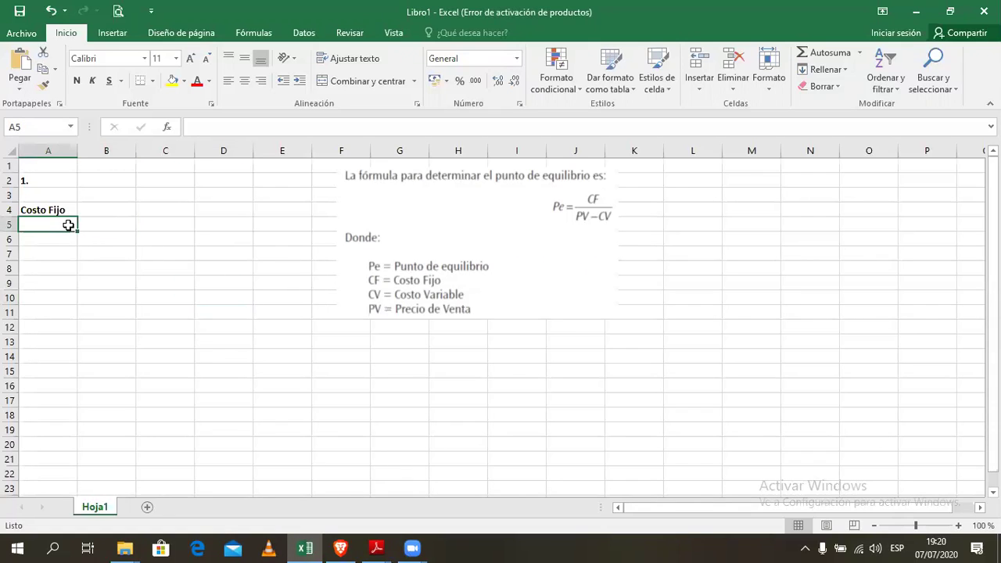
type("E. el")
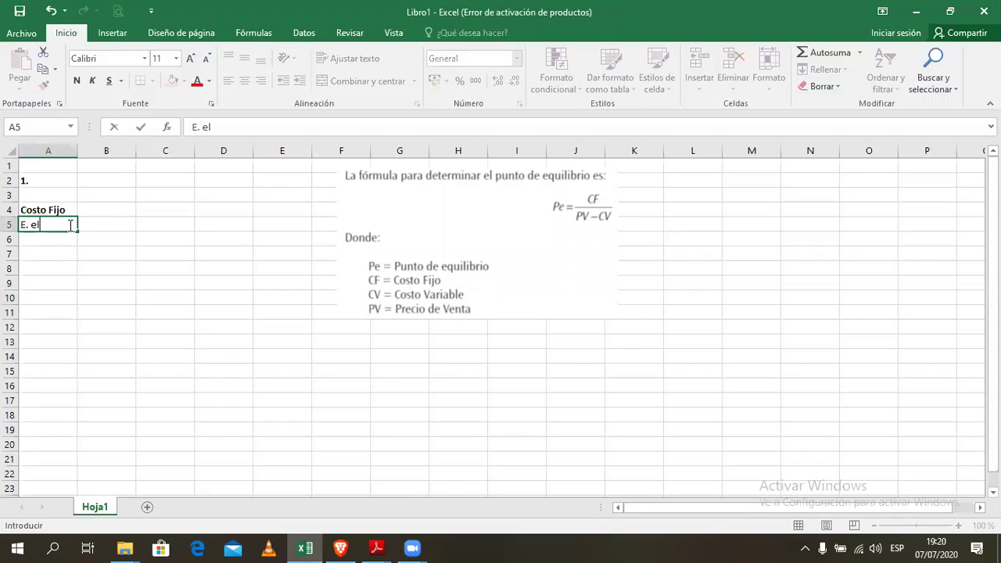
key("BackSpace")
key("BackSpace")
key("BackSpace")
type("Electrica")
key("Tab")
type("3000")
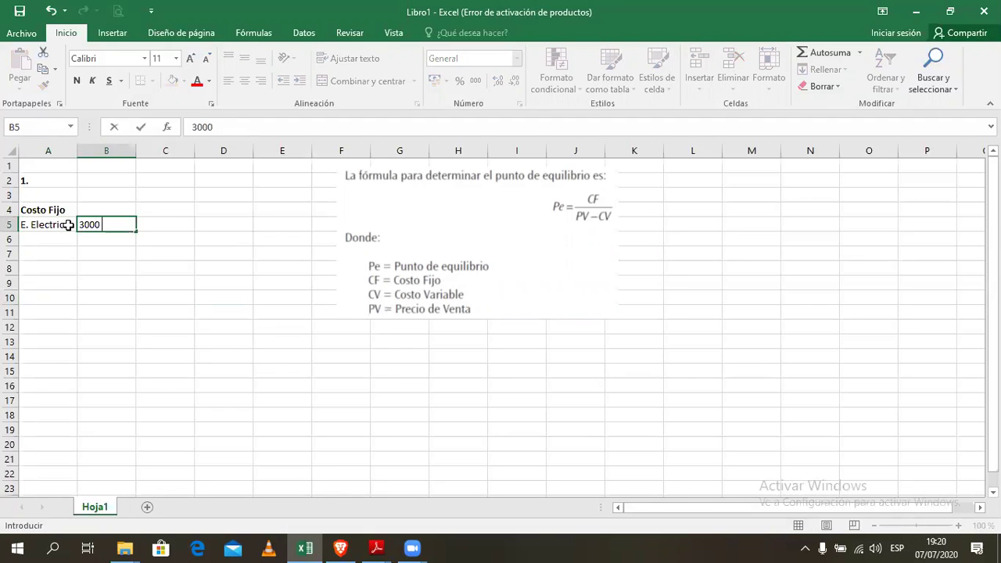
key("Tab")
Add the fixed costs Impuestos with 500 in row 6 and Vigilancia with 2000 in row 7.
key("Left")
key("Down")
key("Left")
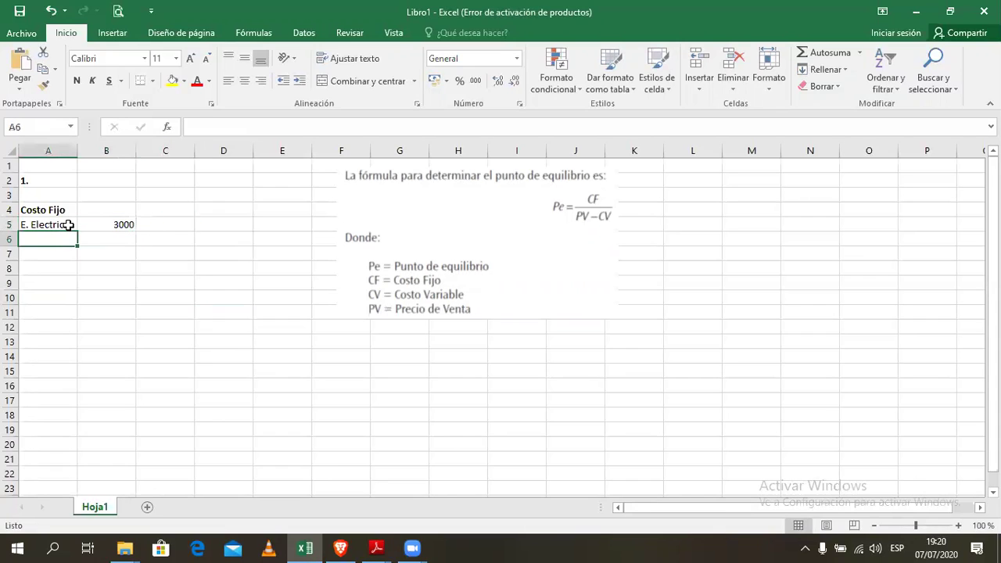
type("Impuestos")
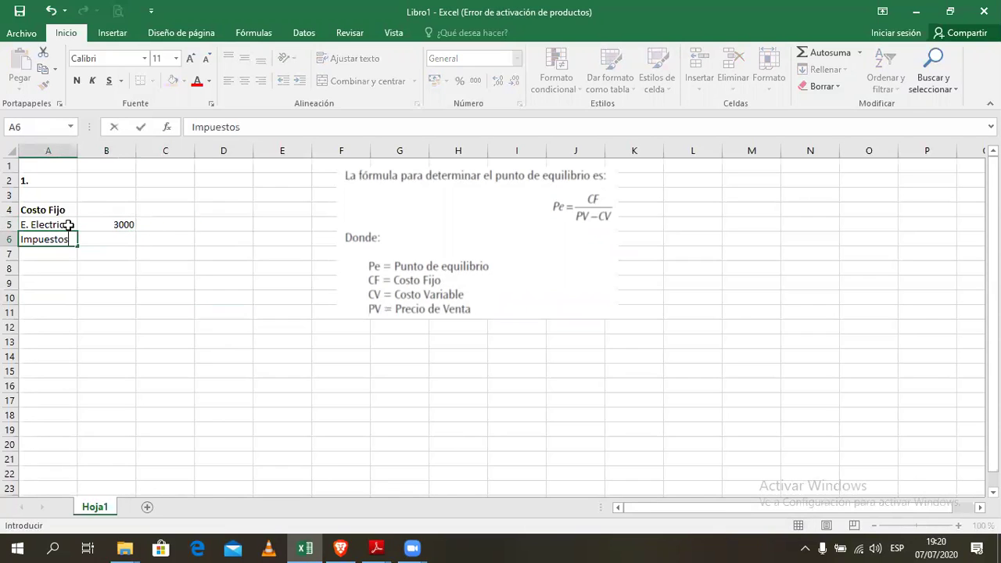
key("Tab")
type("500")
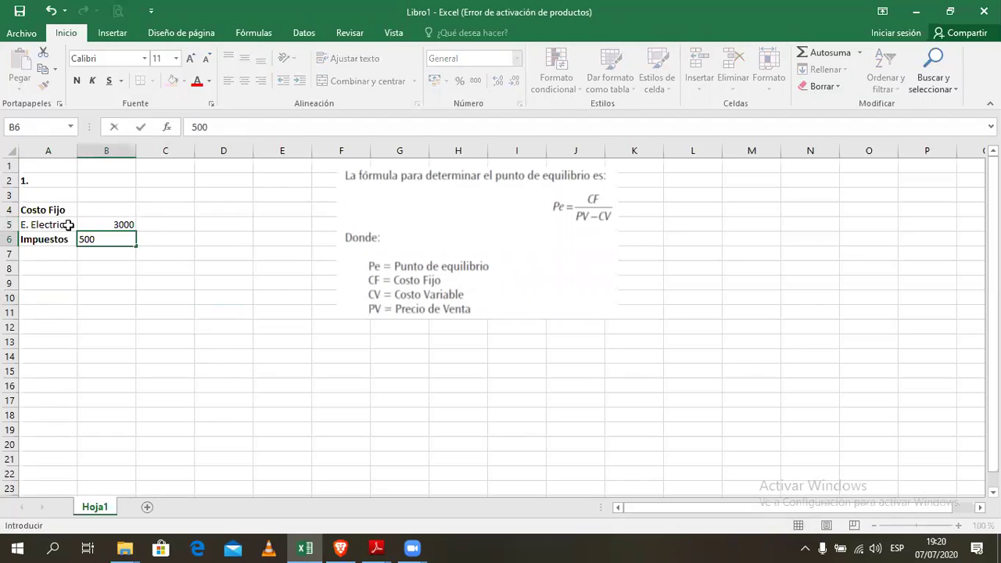
key("Return")
type("Vigilancia")
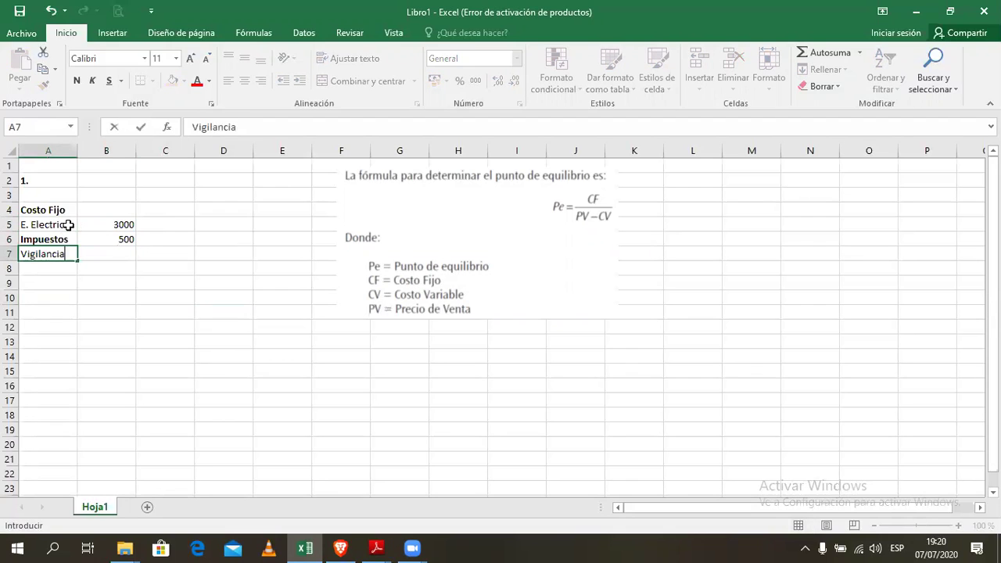
key("Tab")
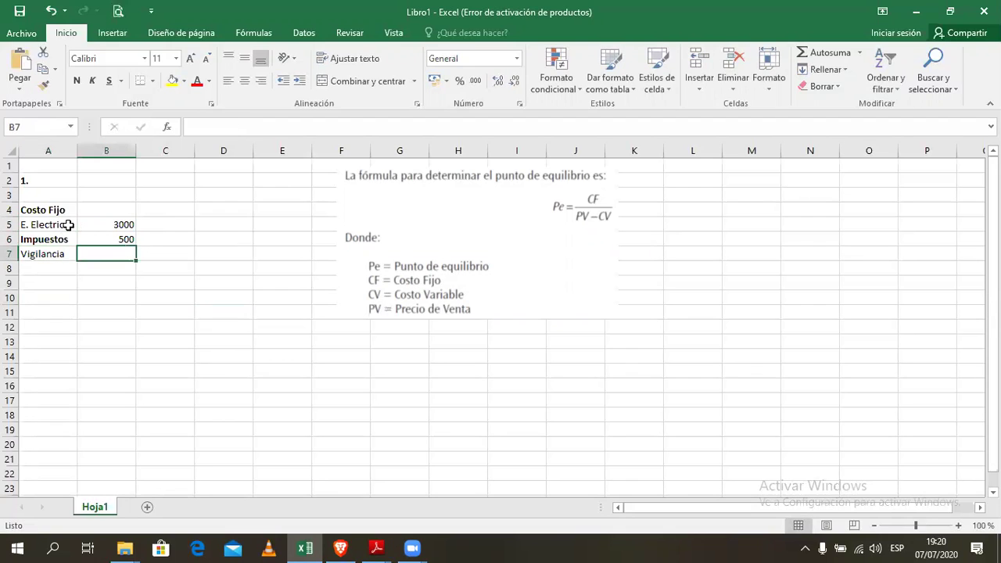
type("2000")
key("Return")
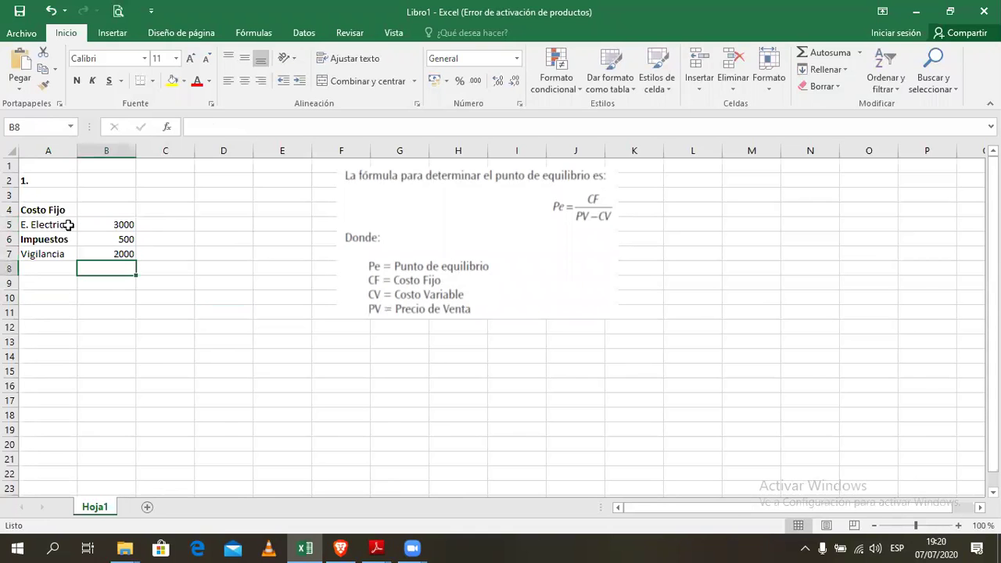
Check the costs of problem 1 in U1.2 HT1.pdf in Adobe Reader and return to the Excel sheet.
key("alt+Tab")
key("alt+Tab")
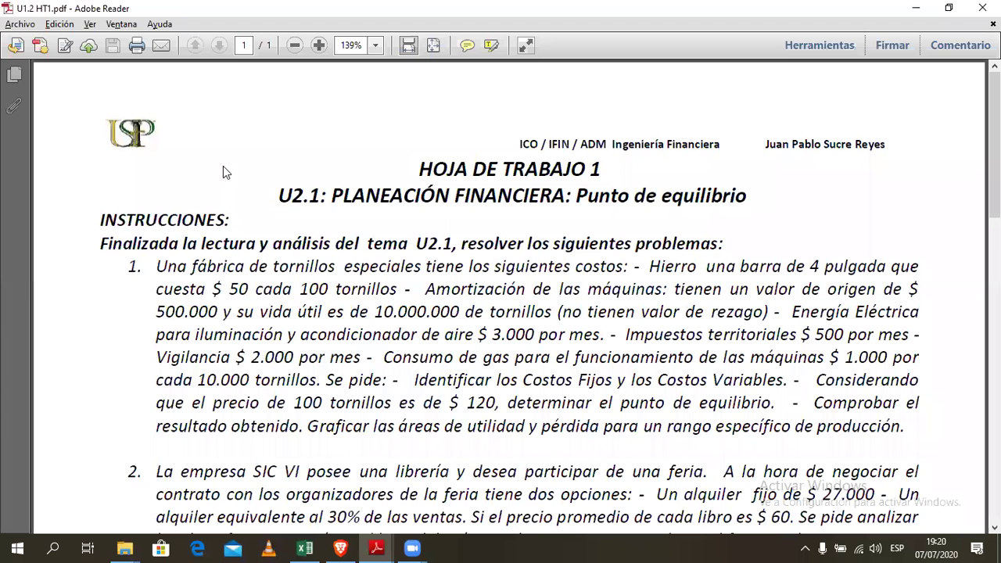
key("alt+Tab")
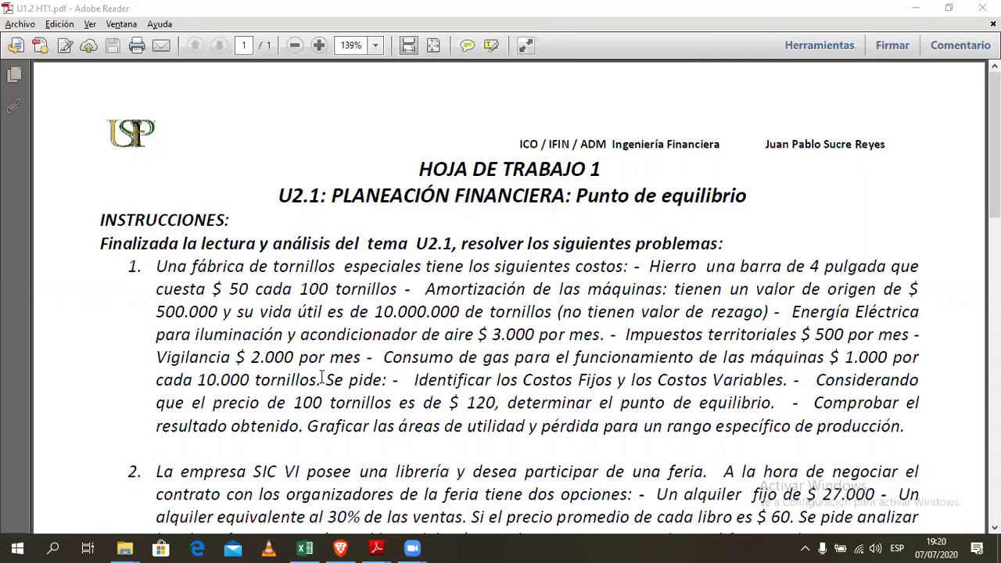
left_click(388, 381)
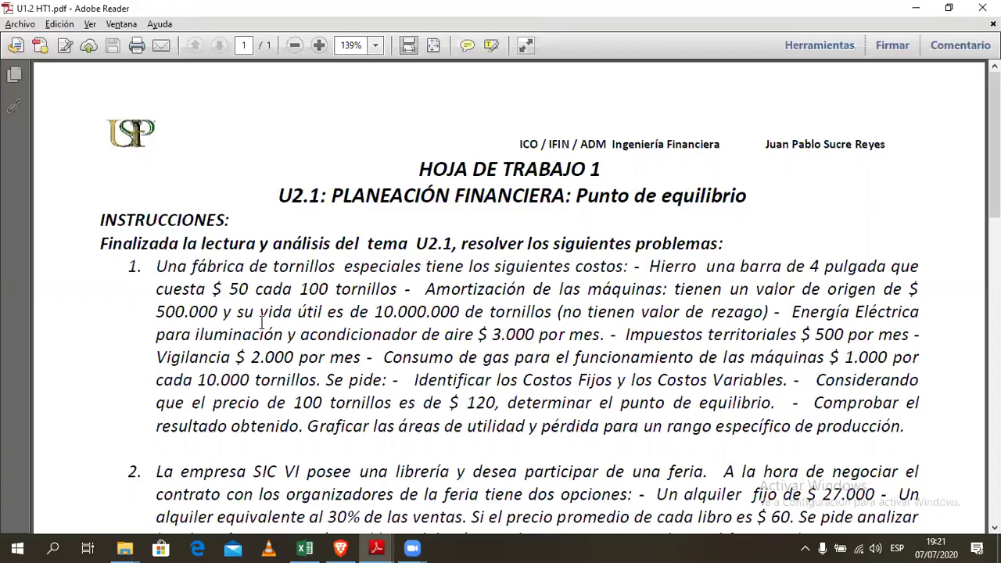
key("alt+Tab")
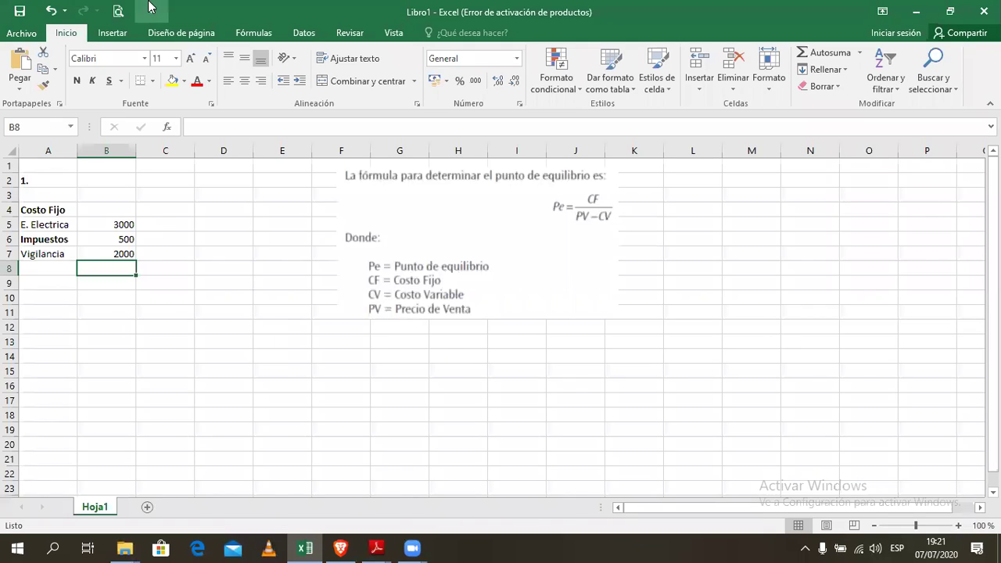
Add a bold, centred Total label in A8 and centre the Costo Fijo heading in A4.
left_click(49, 267)
type("Total")
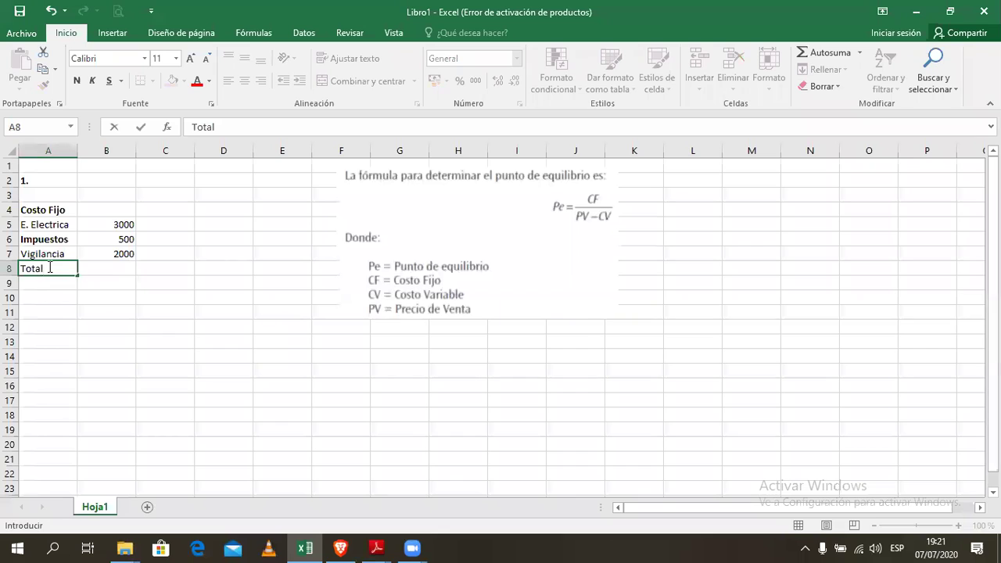
key("ctrl+n")
key("Tab")
left_click(49, 267)
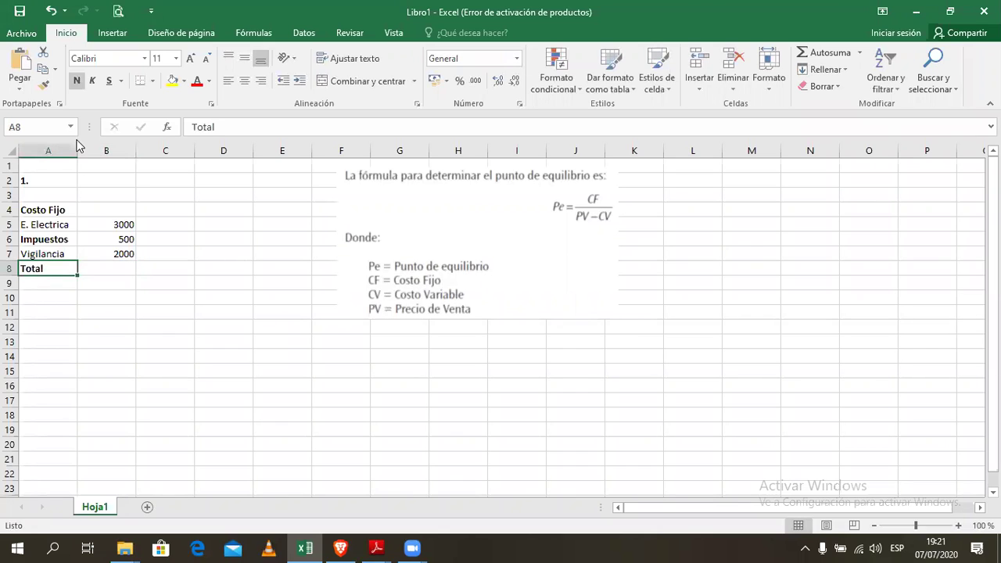
left_click(245, 81)
left_click(48, 208)
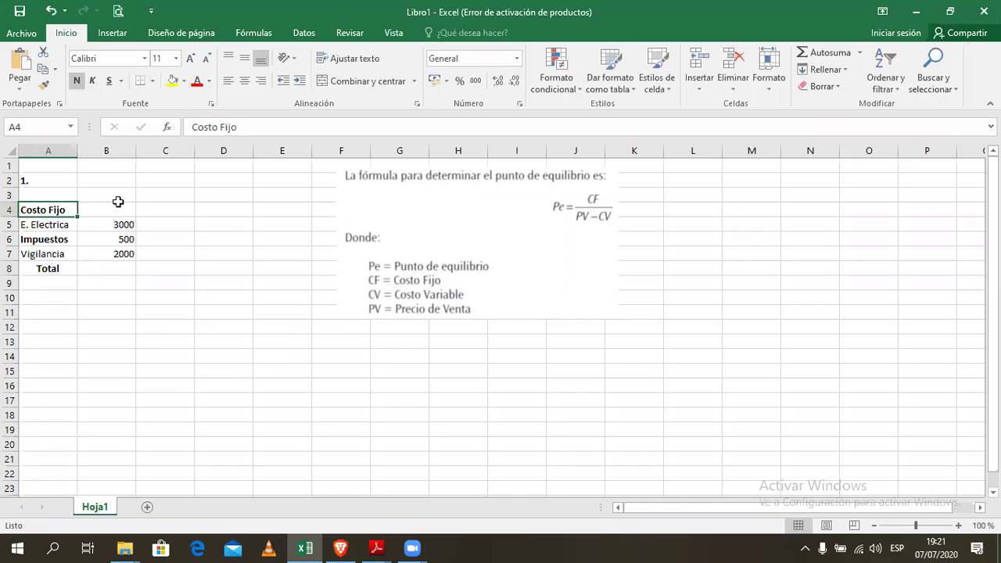
left_click(245, 80)
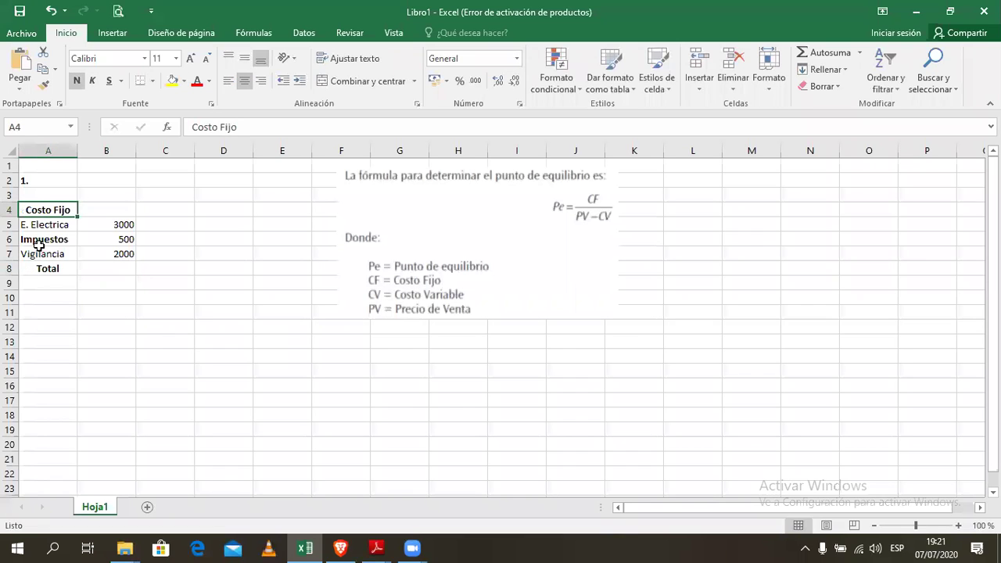
Make the fixed cost labels in A5:A7 bold.
left_click(60, 226)
left_click_drag(60, 227, 74, 255)
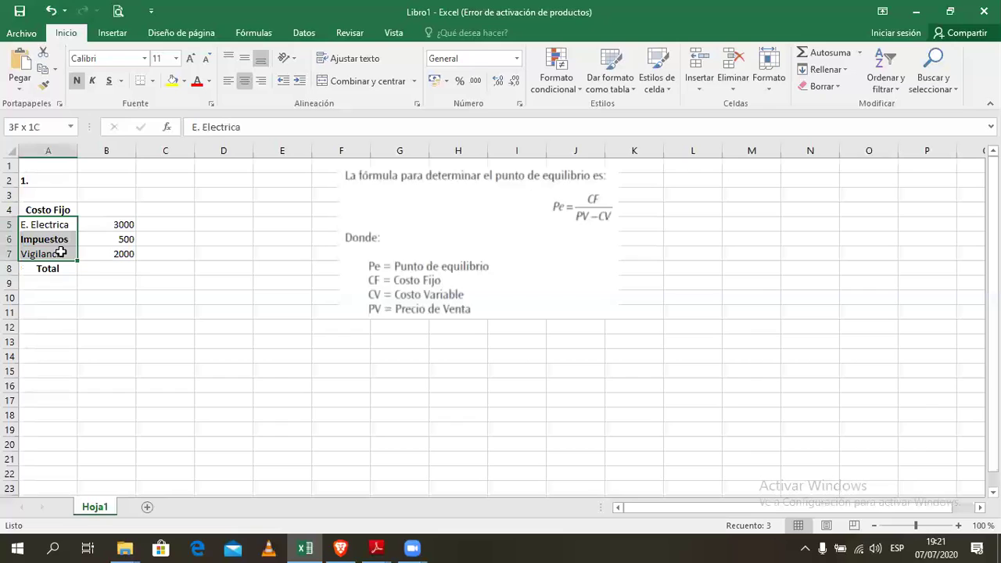
left_click(82, 83)
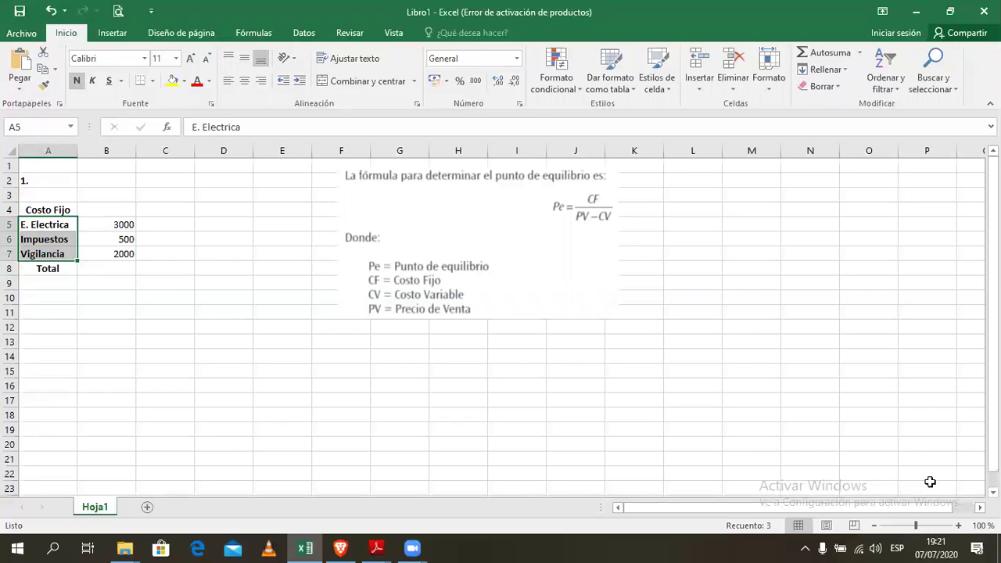
Total the fixed costs B5:B7 in cell B8 with AutoSum.
left_click(960, 526)
left_click(959, 526)
left_click(960, 525)
left_click(959, 526)
left_click(959, 526)
left_click(959, 526)
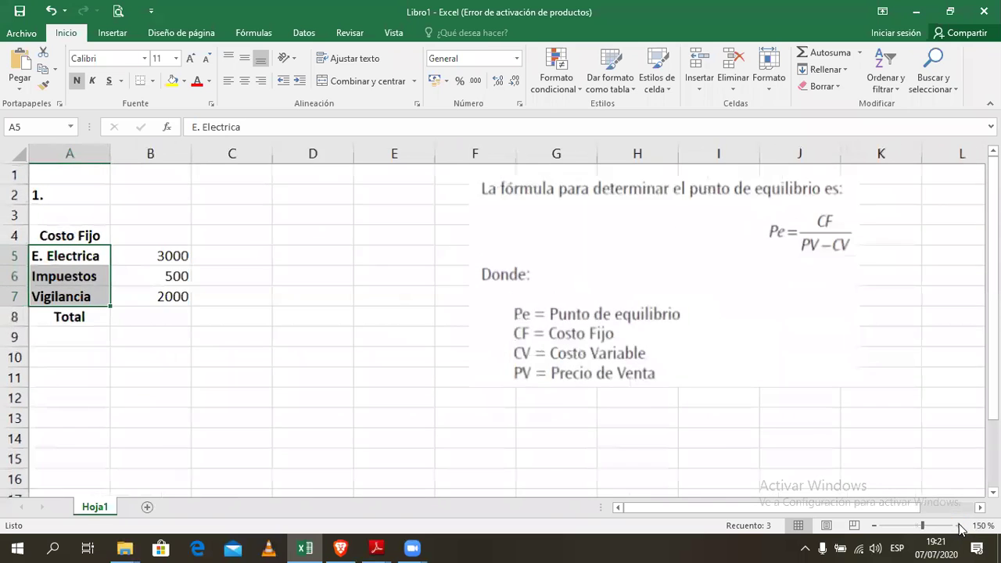
left_click(192, 338)
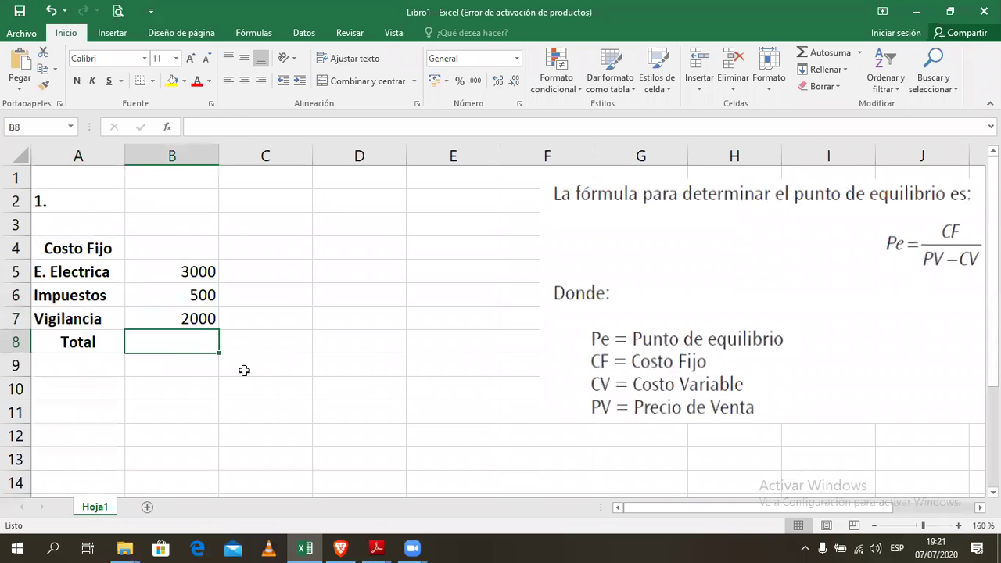
left_click(819, 52)
key("Return")
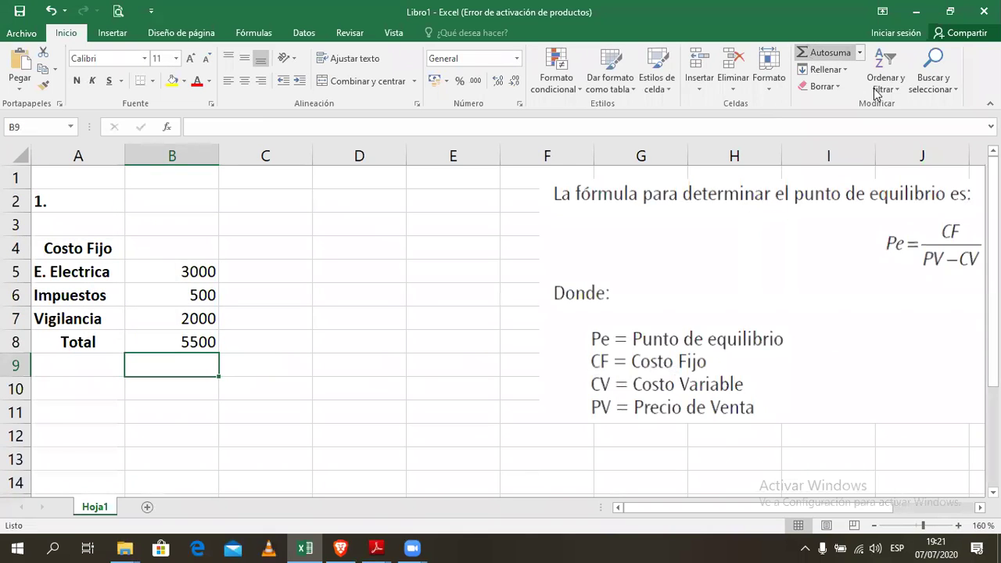
Format the fixed cost total in B8 in bold red and select cell A10.
left_click(192, 337)
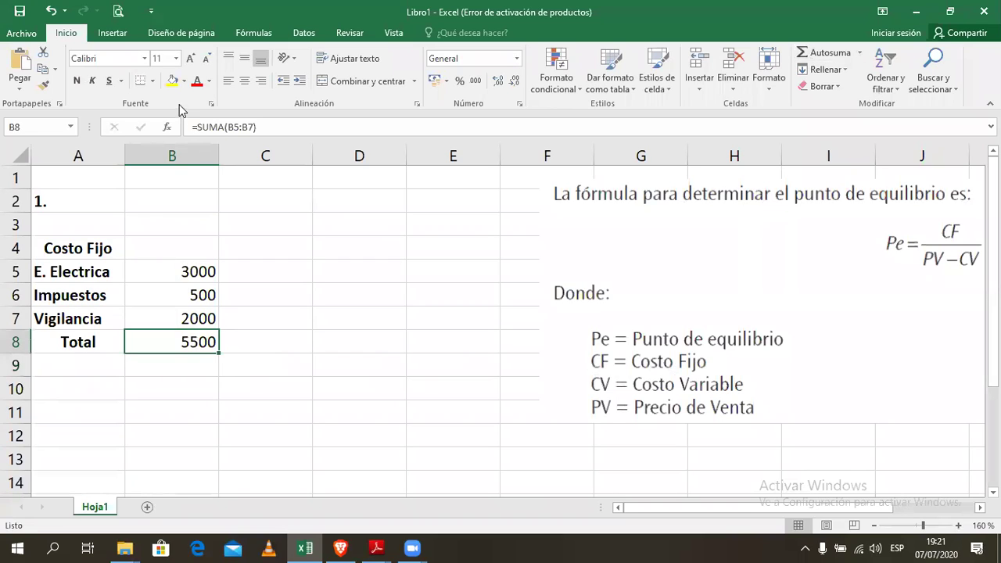
left_click(196, 81)
left_click(176, 58)
left_click(161, 127)
left_click(91, 81)
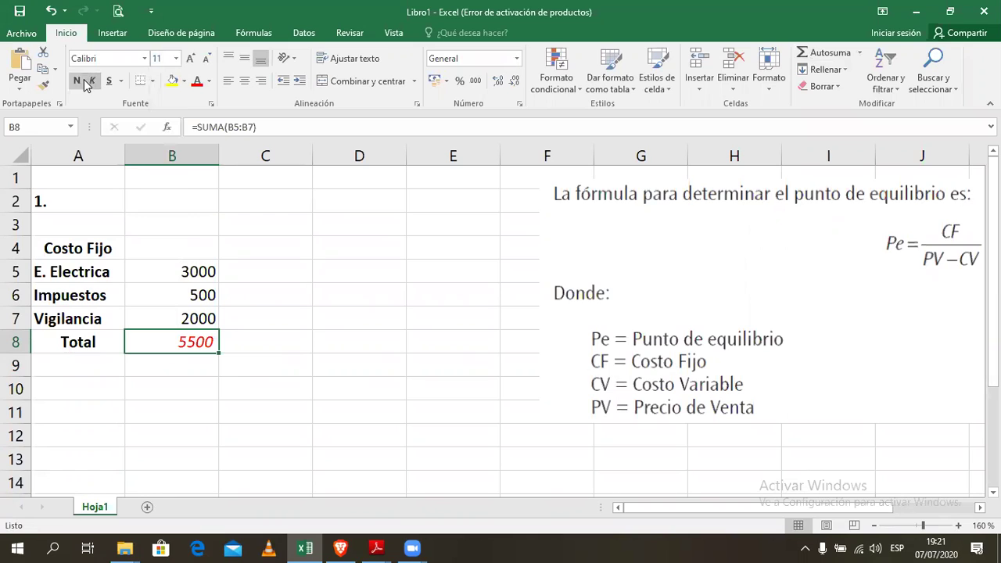
left_click(88, 82)
left_click(78, 82)
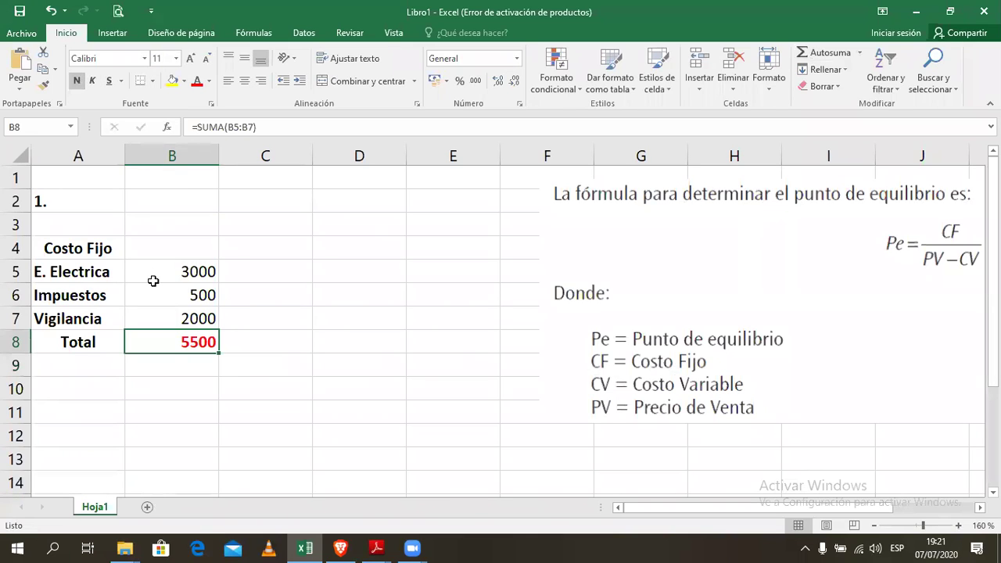
left_click(71, 386)
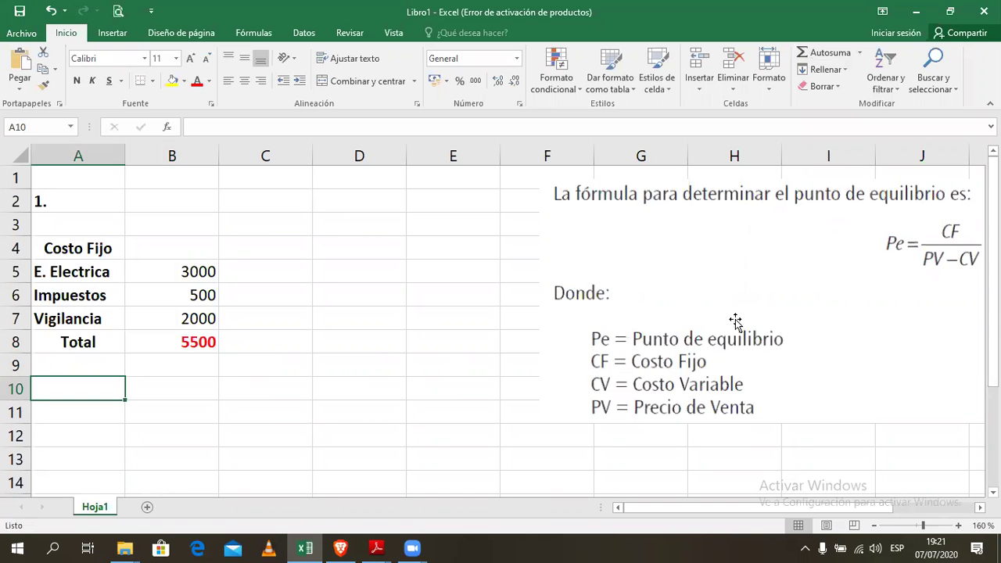
Switch to U2.1 Planeación Financiera.pdf in Adobe Reader and review the break-even example, its chart and the formula that includes fixed and variable expenses.
key("alt+Tab")
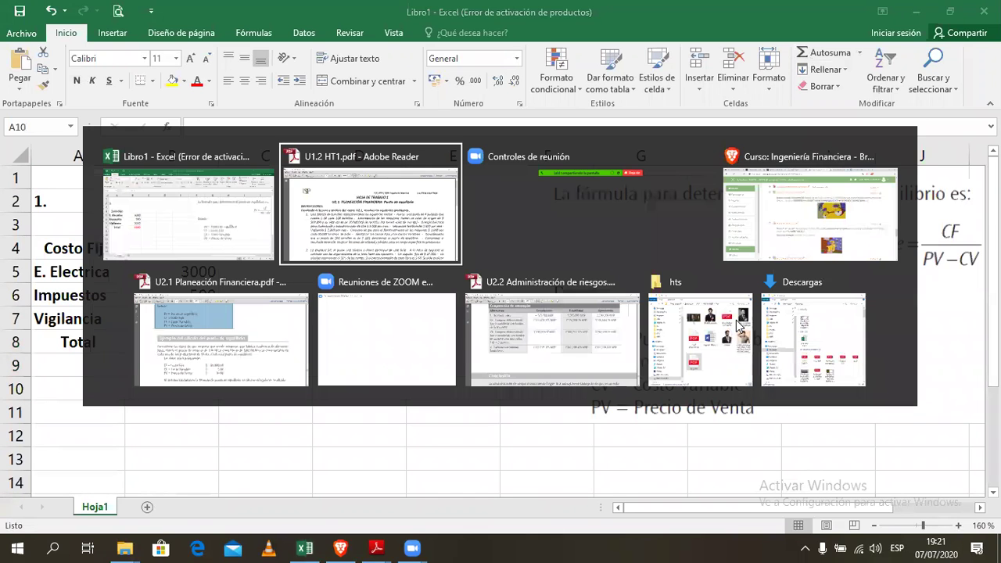
key("Tab")
key("Tab")
key("Tab")
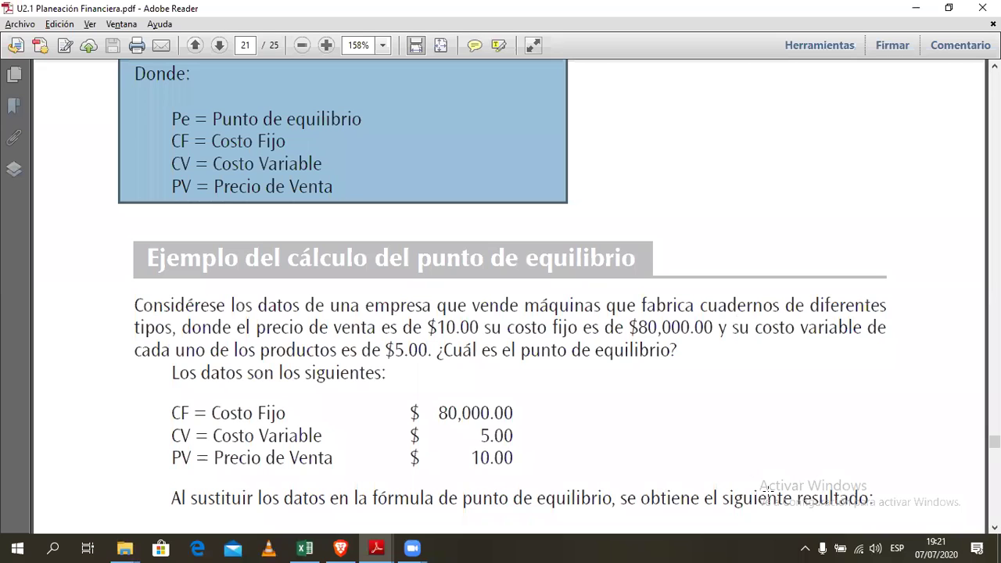
left_click(602, 207)
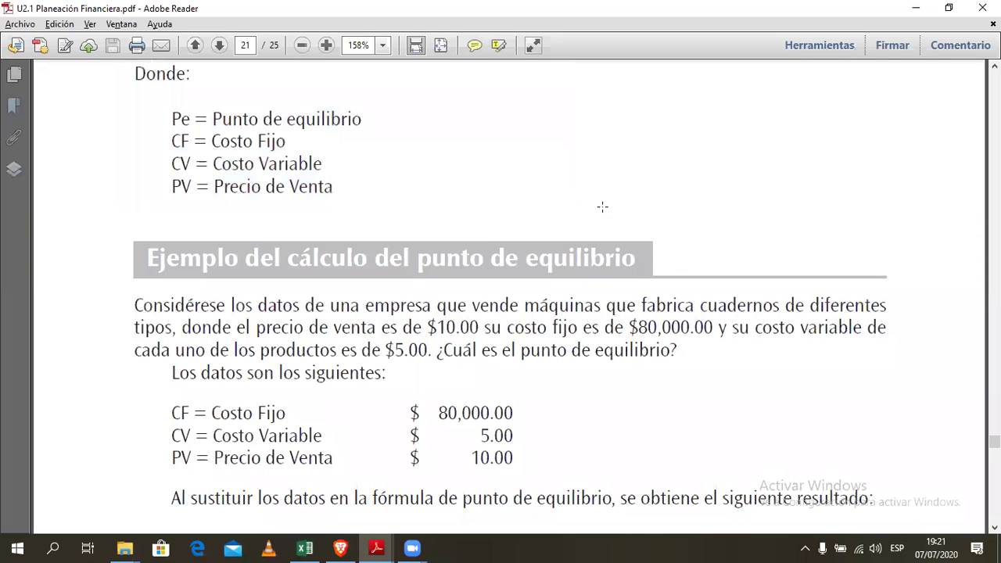
scroll(602, 206, "down", 10)
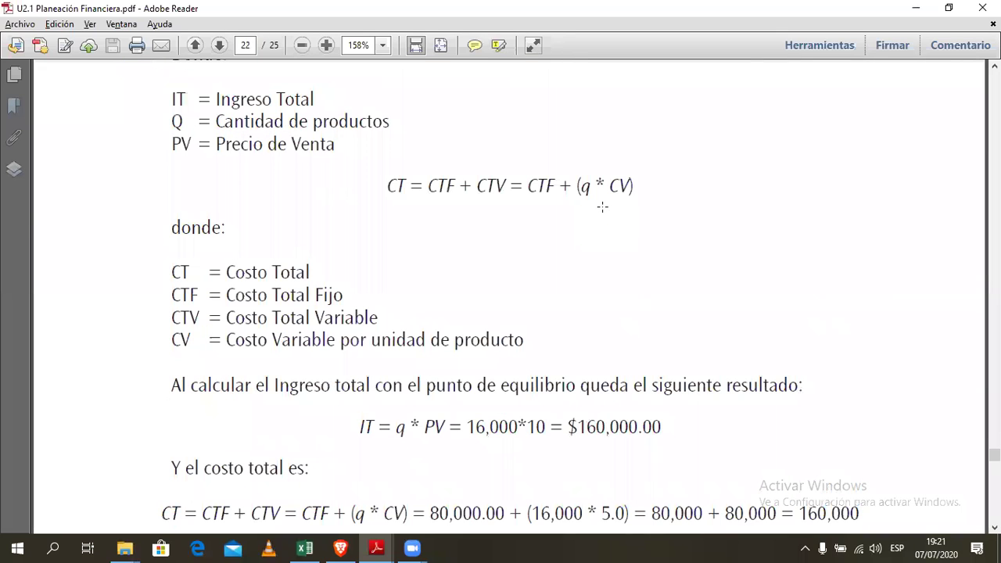
scroll(602, 206, "down", 20)
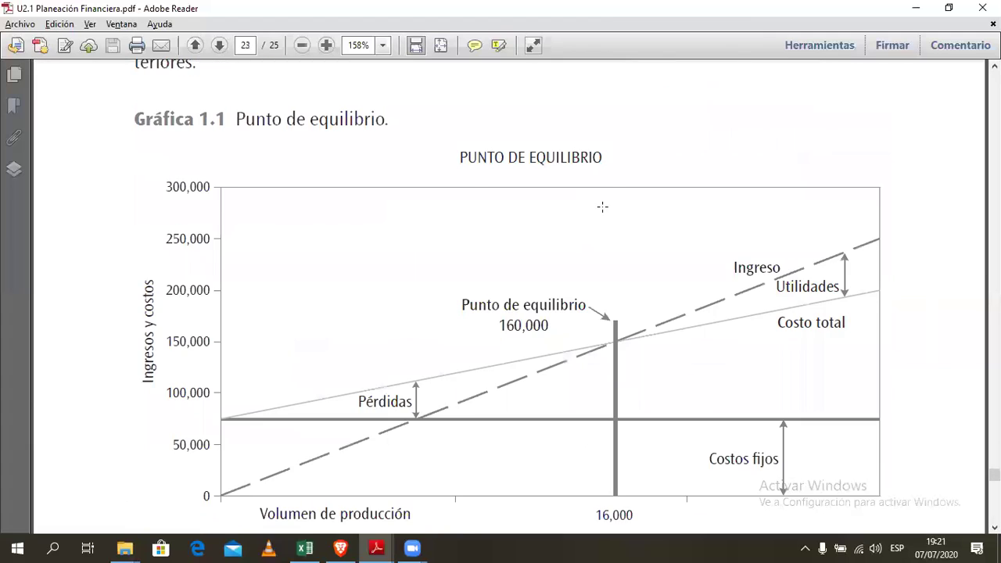
scroll(602, 207, "down", 6)
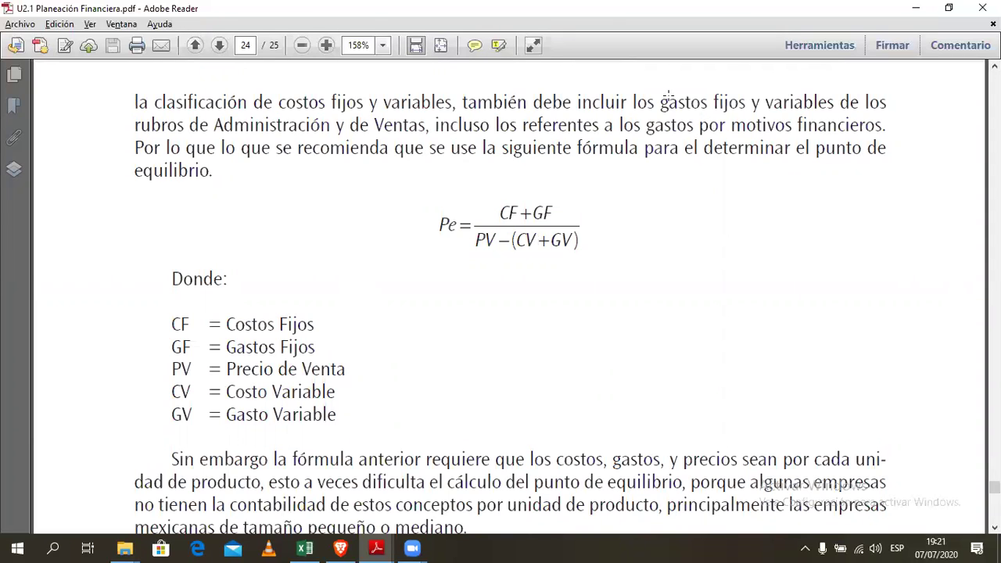
Review the break-even formulas and worked example in the PDF, going back to the basic formula Pe = CF/(PV−CV) on page 21.
key("Page_Down")
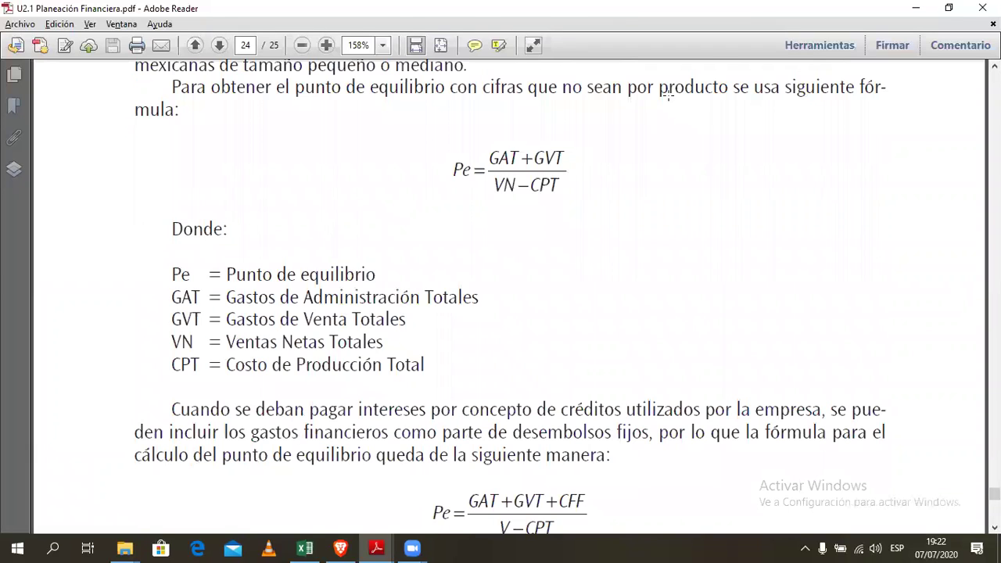
key("Page_Up")
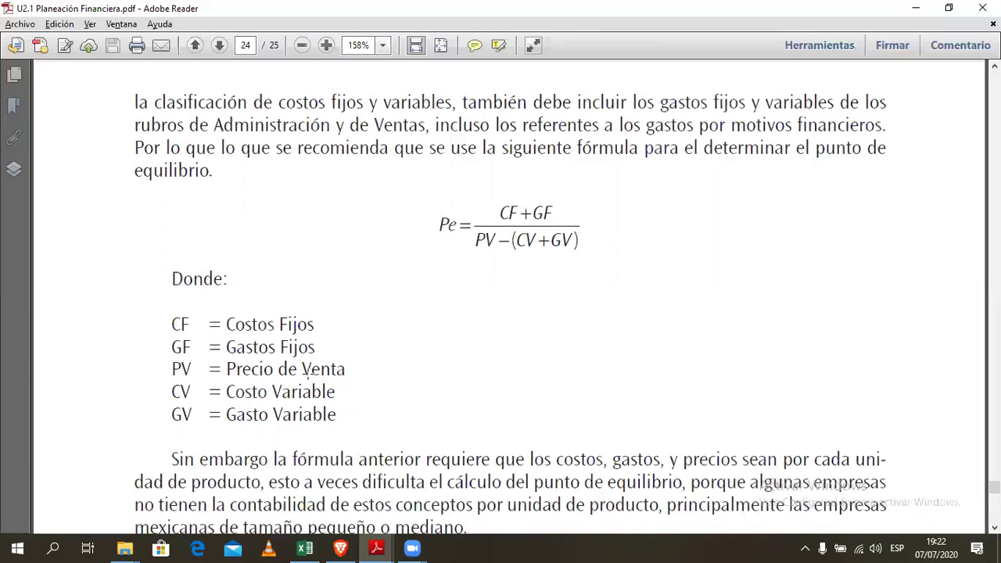
scroll(308, 373, "down", 10)
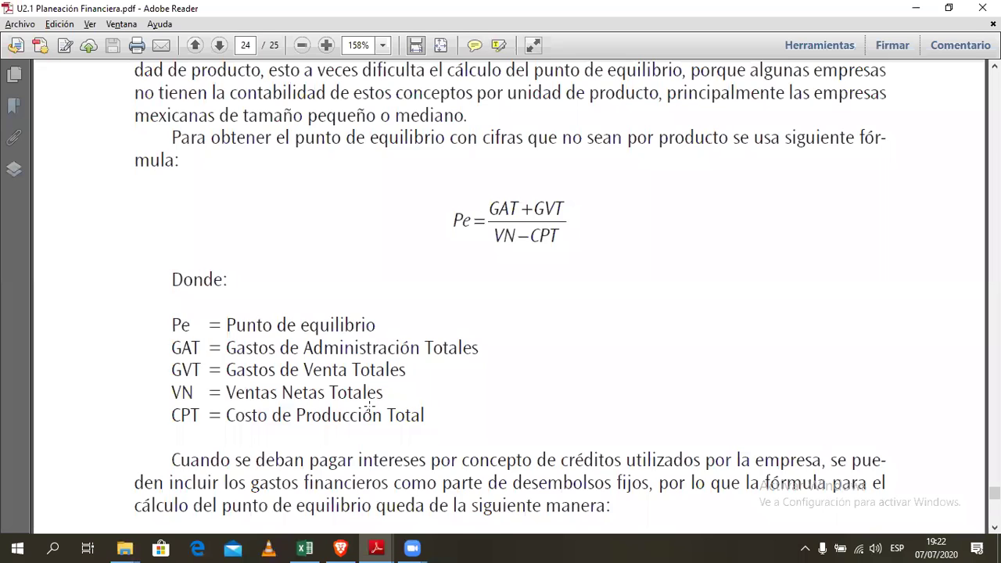
scroll(368, 406, "up", 15)
scroll(369, 406, "up", 15)
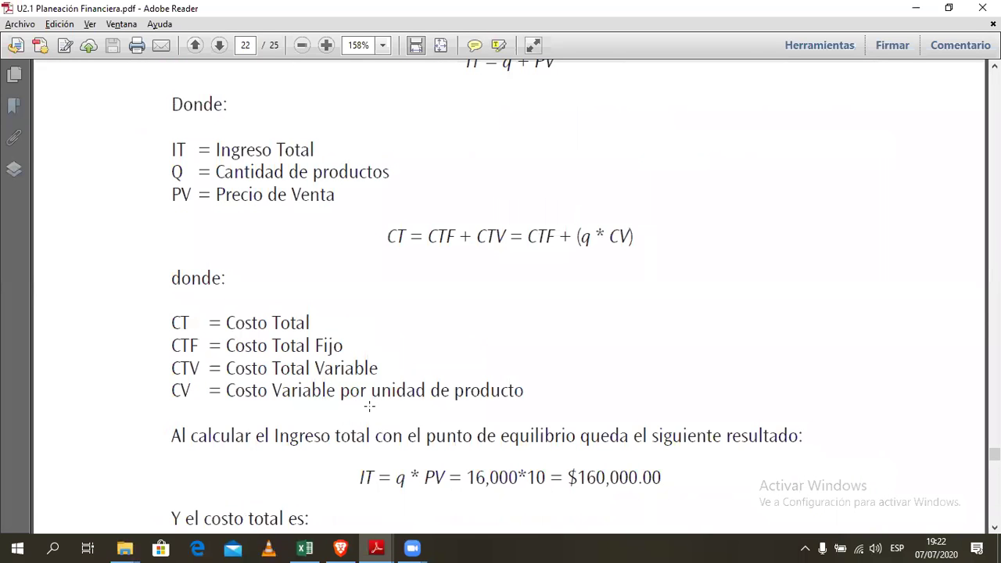
scroll(369, 406, "up", 10)
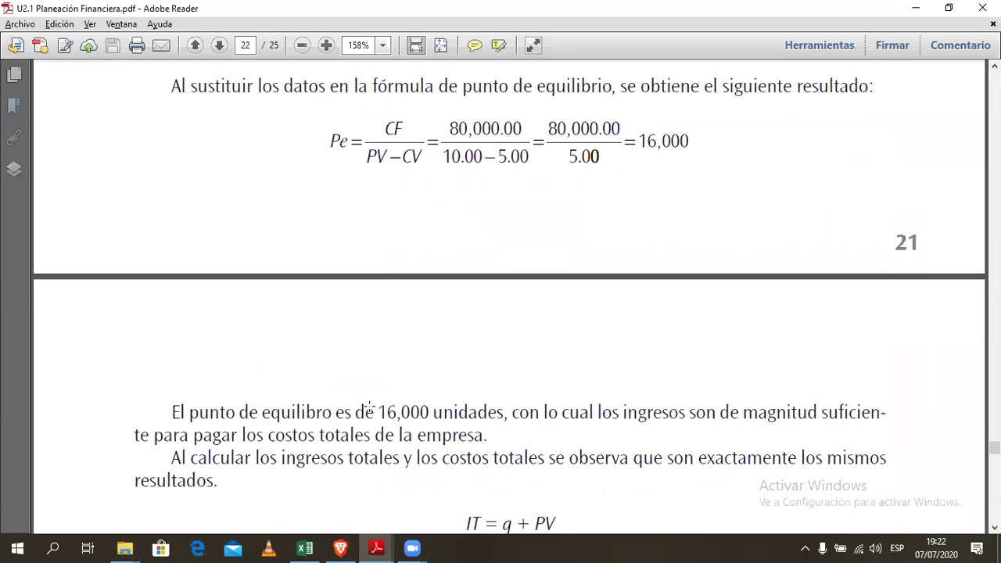
scroll(369, 406, "up", 10)
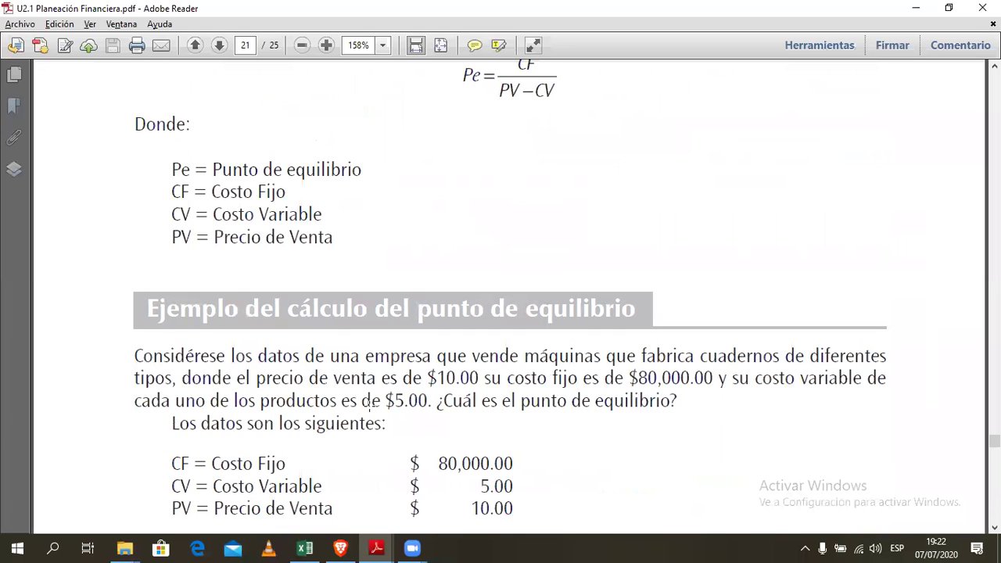
scroll(369, 406, "up", 3)
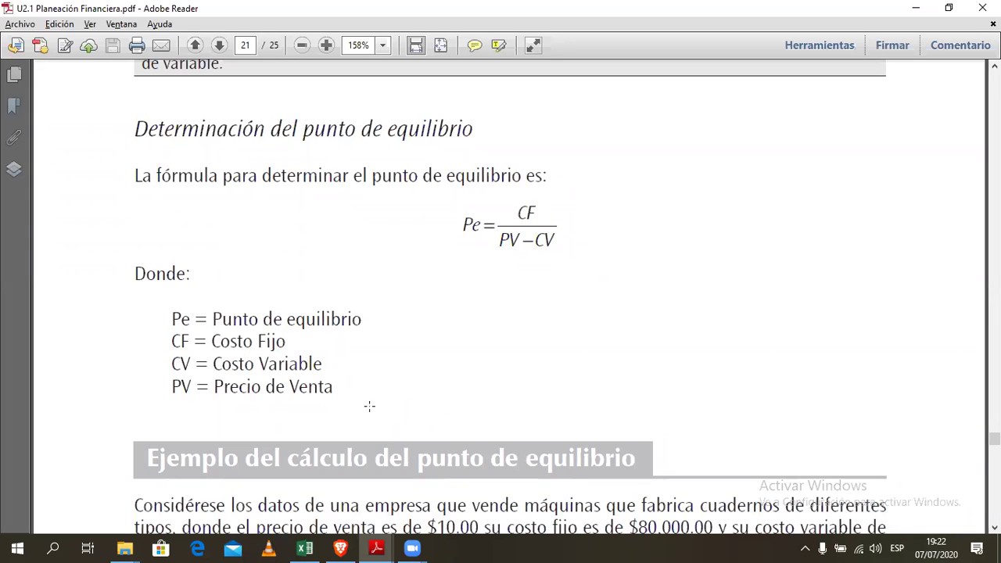
scroll(369, 405, "down", 1)
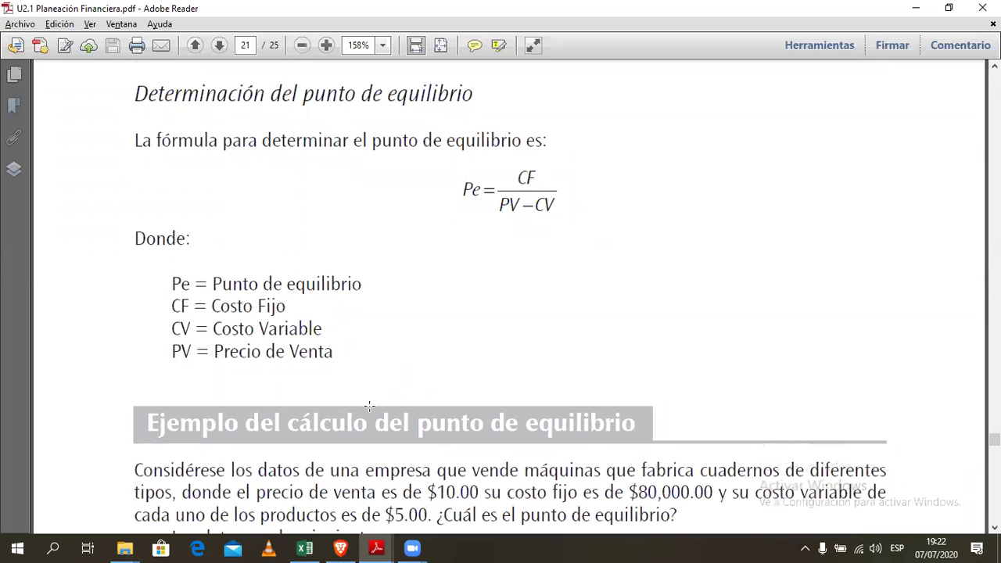
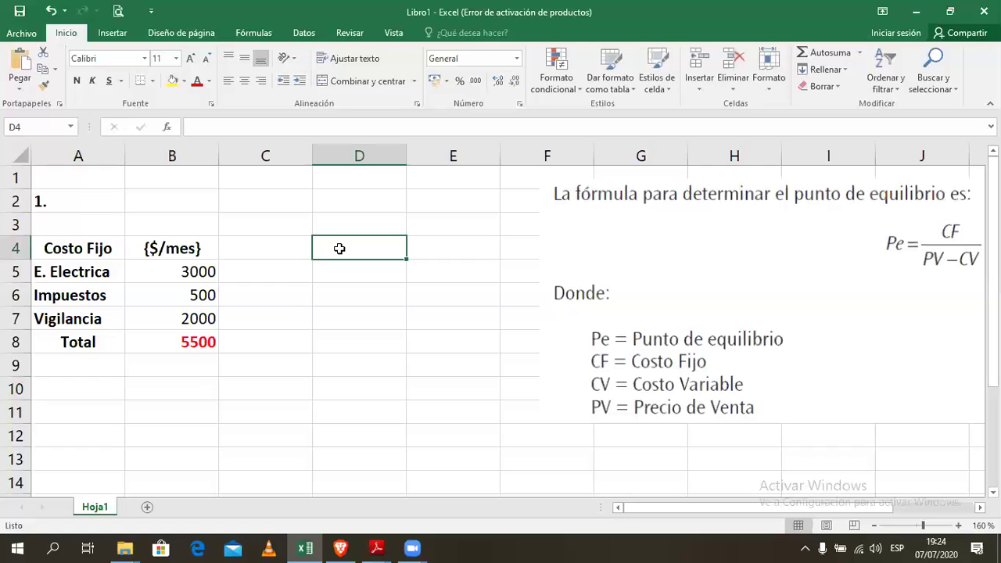
Enter the header "Costos Var" in cell D4 of the Excel sheet, formatted bold and centred.
type("Costos Var")
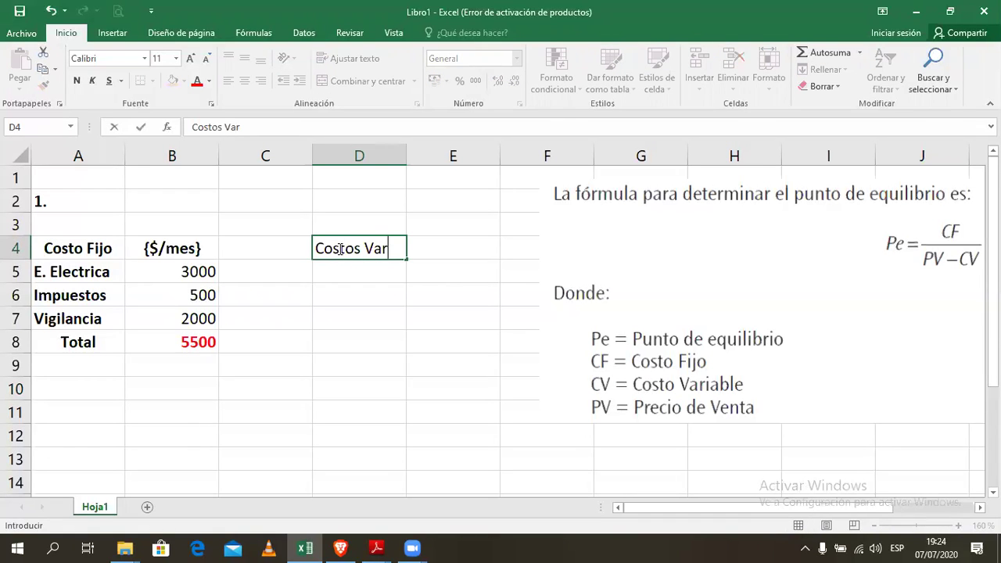
key("Return")
left_click(340, 249)
left_click(76, 81)
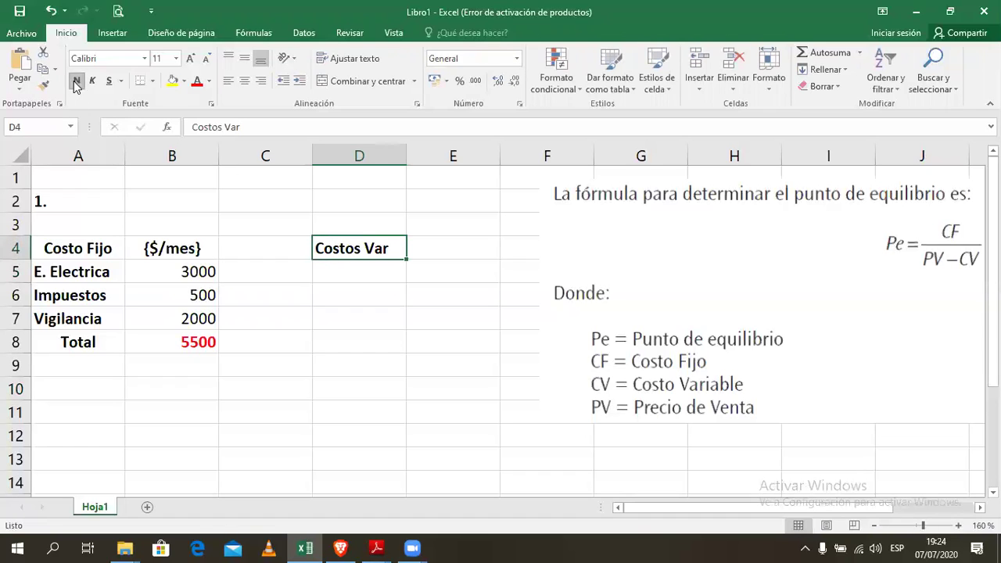
left_click(243, 81)
left_click(388, 271)
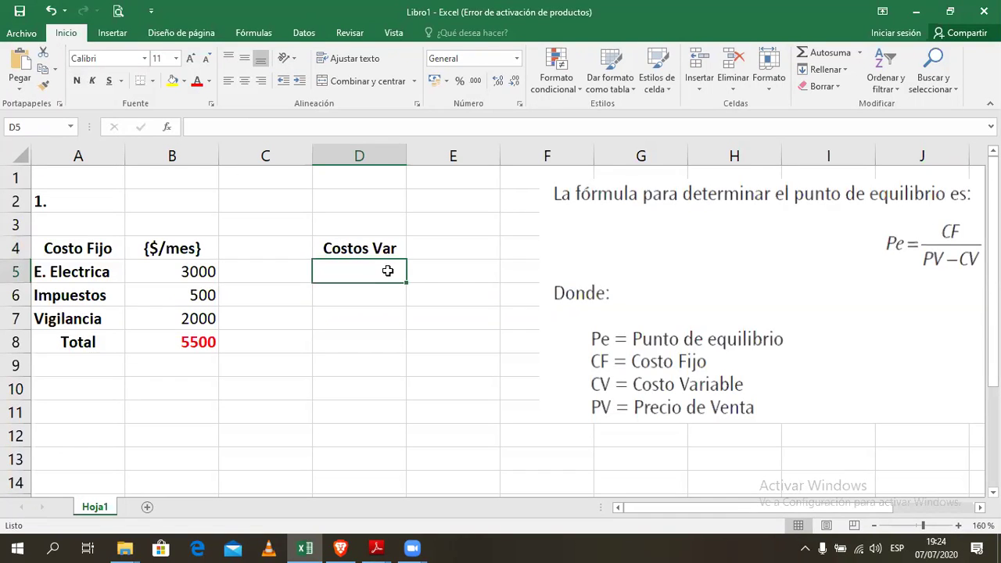
Copy the {$/mes} header from B4 into E4, beside the variable costs header.
left_click(455, 255)
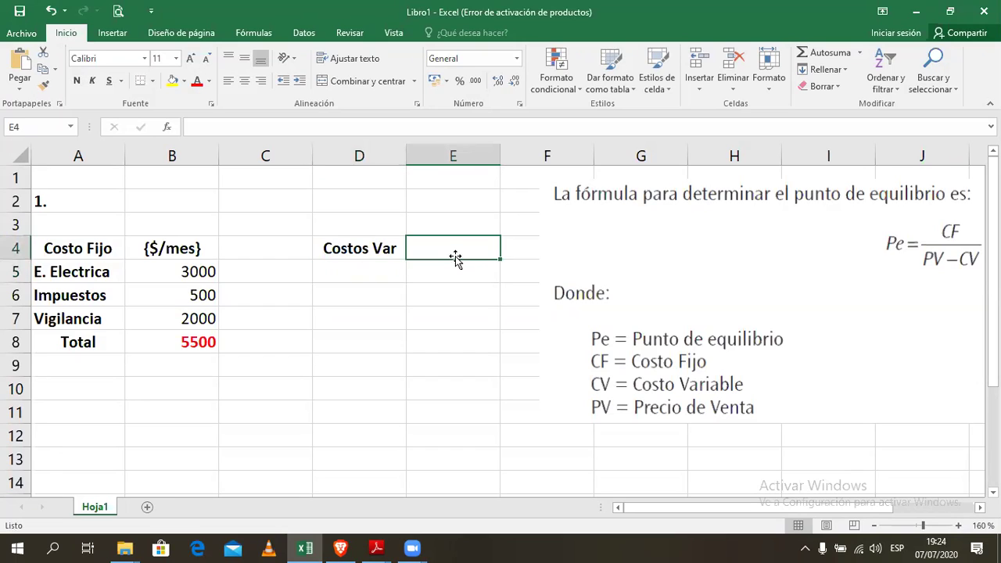
left_click(193, 250)
key("ctrl+c")
key("Right")
key("Right")
key("Right")
key("Right")
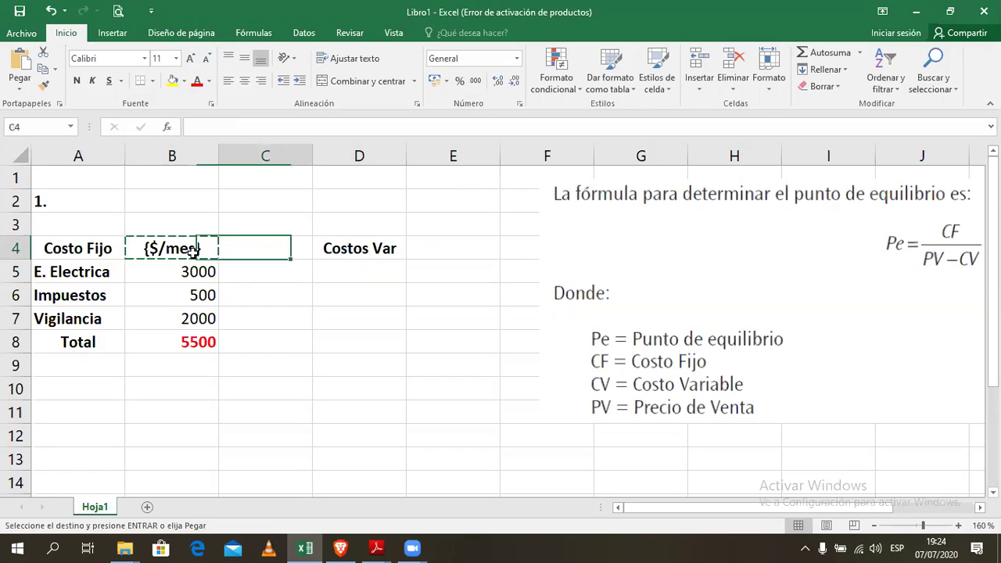
key("Left")
key("ctrl+v")
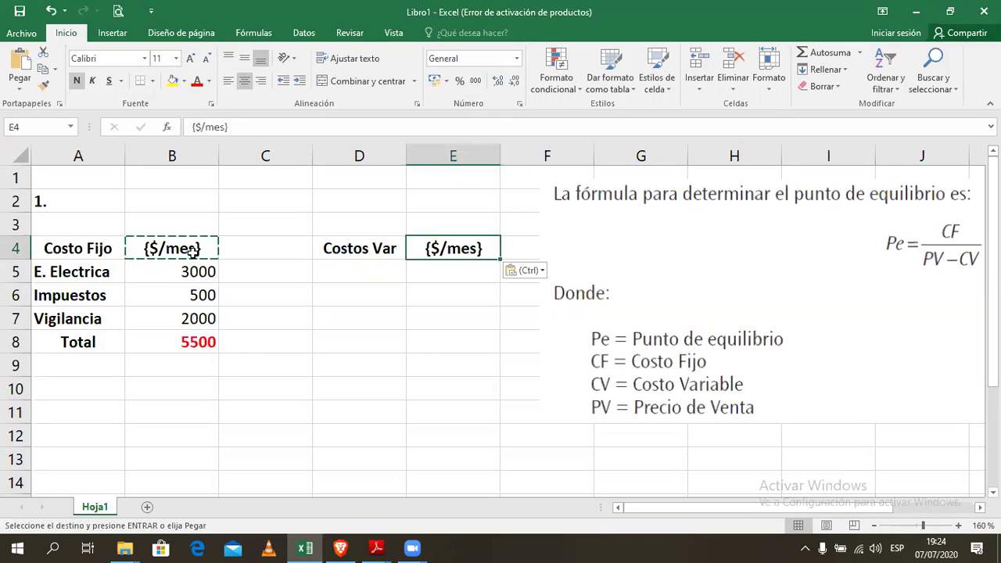
key("Escape")
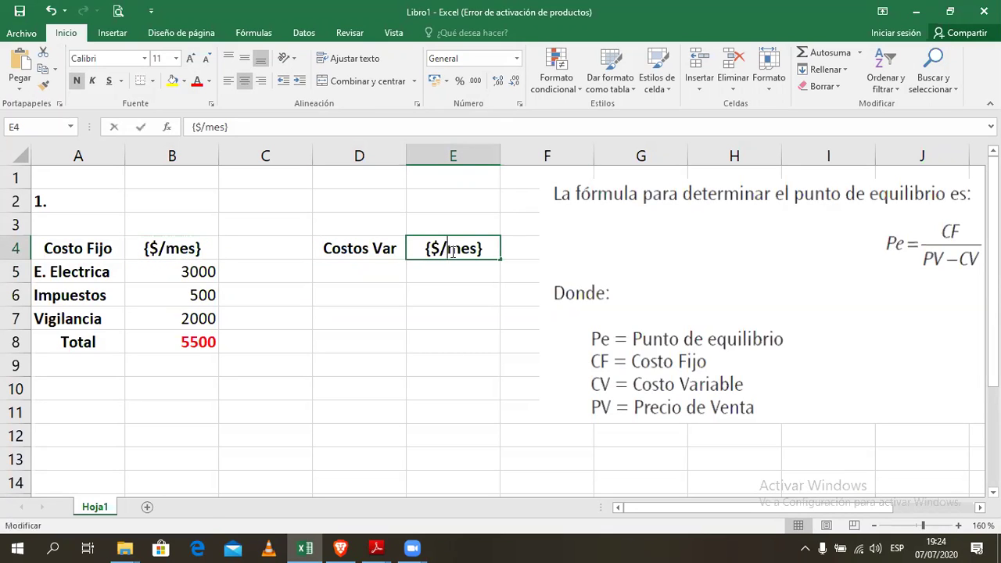
Change the unit header in E4 to {$/u de prod} and widen column E to fit it.
double_click(456, 248)
left_click_drag(448, 248, 475, 250)
type("u de pord")
key("BackSpace")
key("BackSpace")
key("BackSpace")
type("rod")
key("Return")
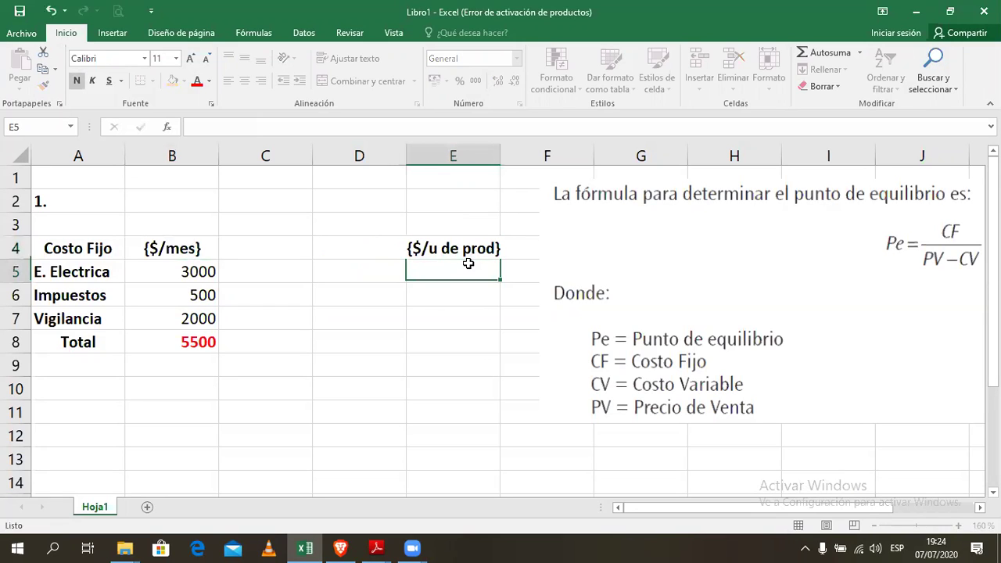
left_click_drag(506, 160, 509, 159)
left_click(380, 273)
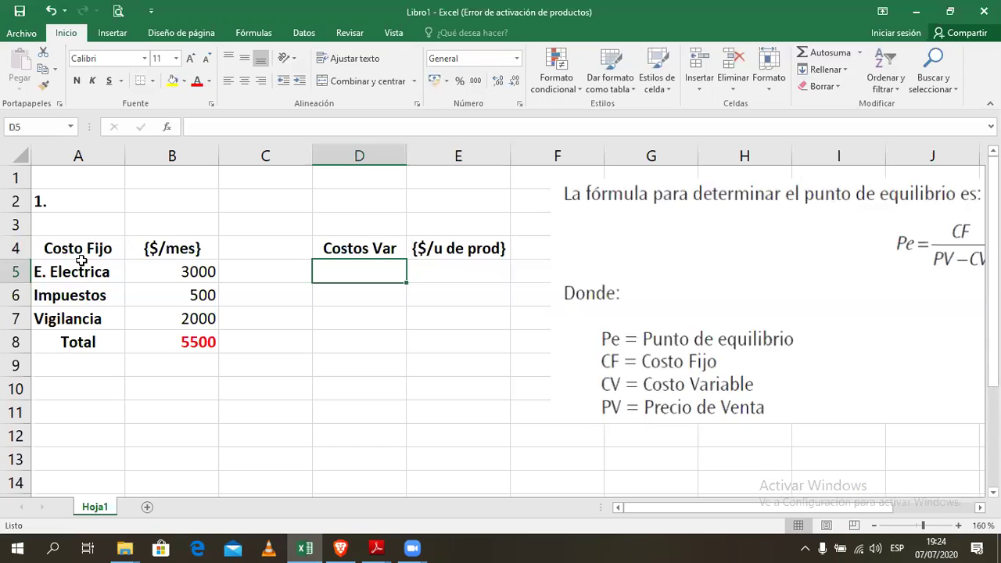
Set the font size of the fixed and variable cost headers in A4:B4 and D4:E4 to 12.
left_click_drag(81, 250, 179, 252)
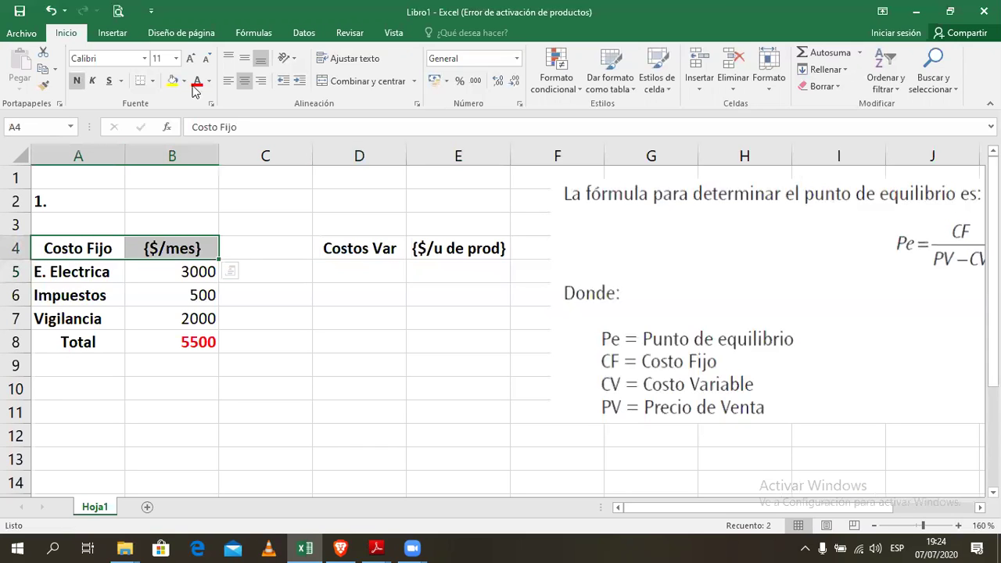
left_click(176, 58)
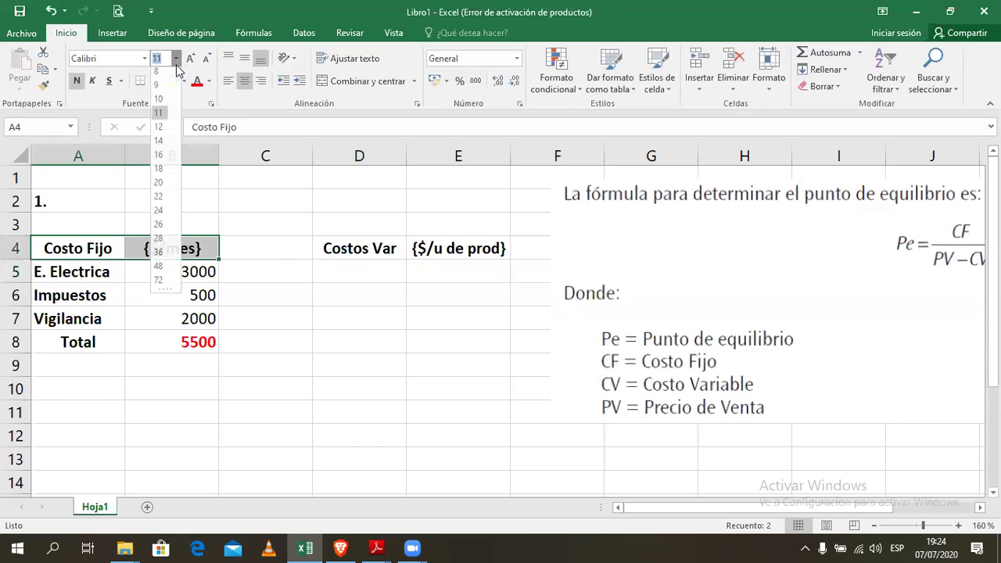
left_click(162, 132)
left_click_drag(346, 248, 467, 251)
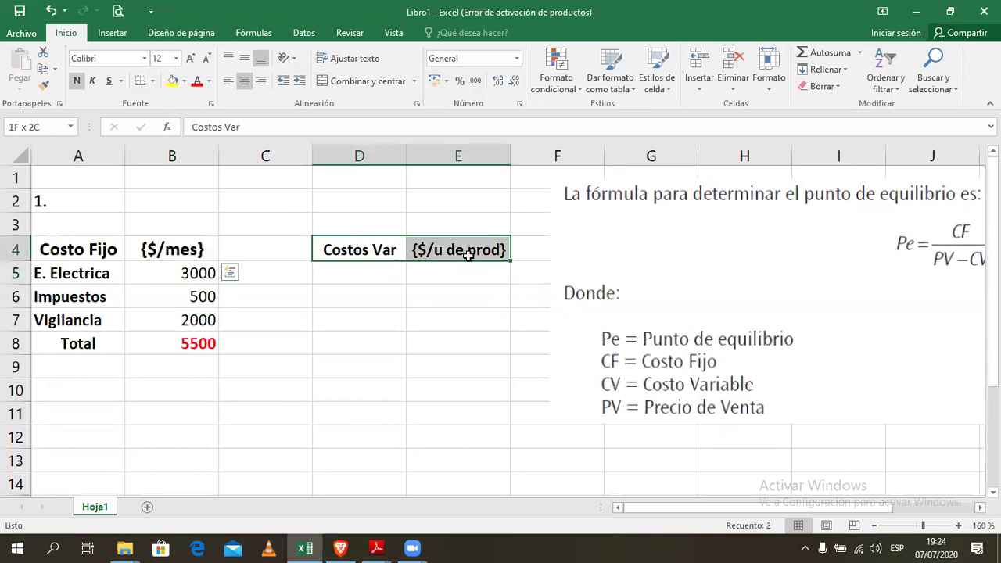
left_click(178, 58)
left_click(166, 131)
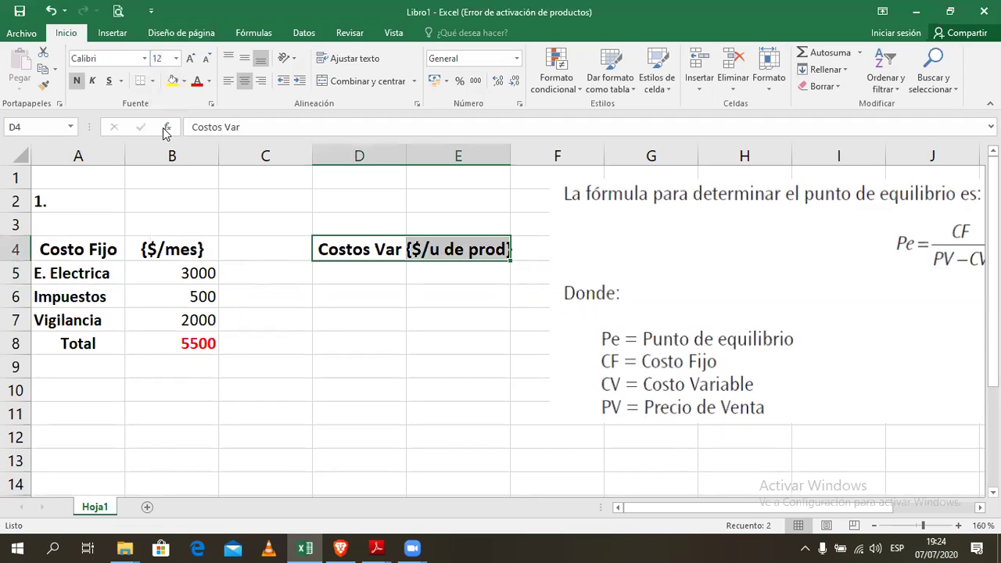
Widen columns D and E slightly so the enlarged variable cost headers fit.
left_click(411, 250)
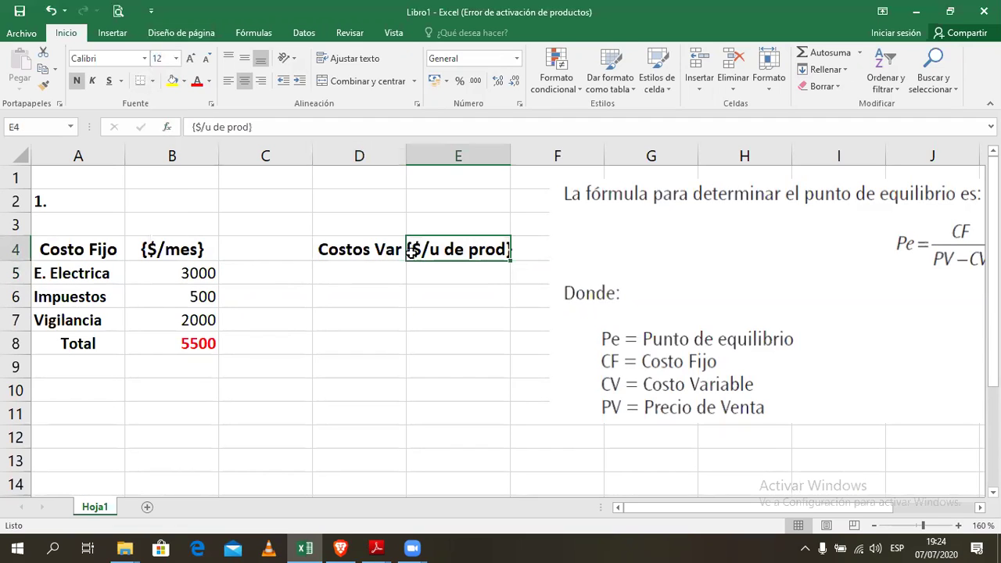
left_click_drag(405, 161, 411, 163)
left_click_drag(517, 157, 523, 156)
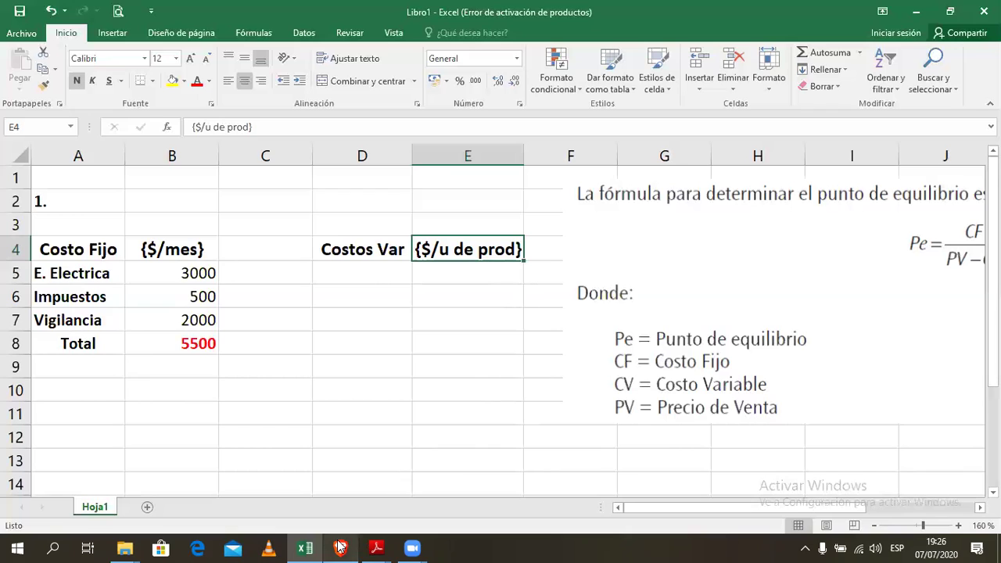
Add a person's first name followed by a comma after "1." in cell A2.
left_click(96, 193)
double_click(99, 196)
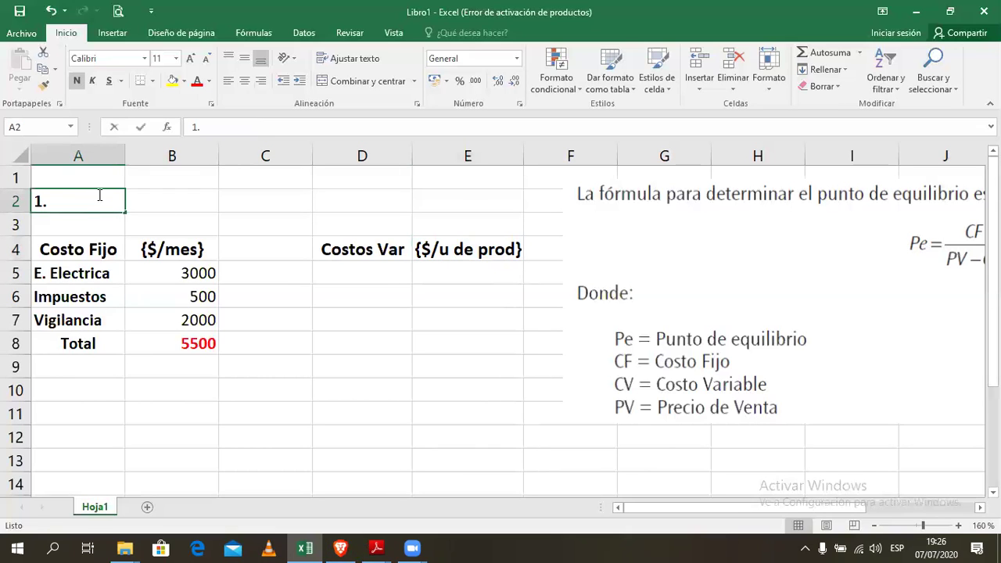
type("Gab")
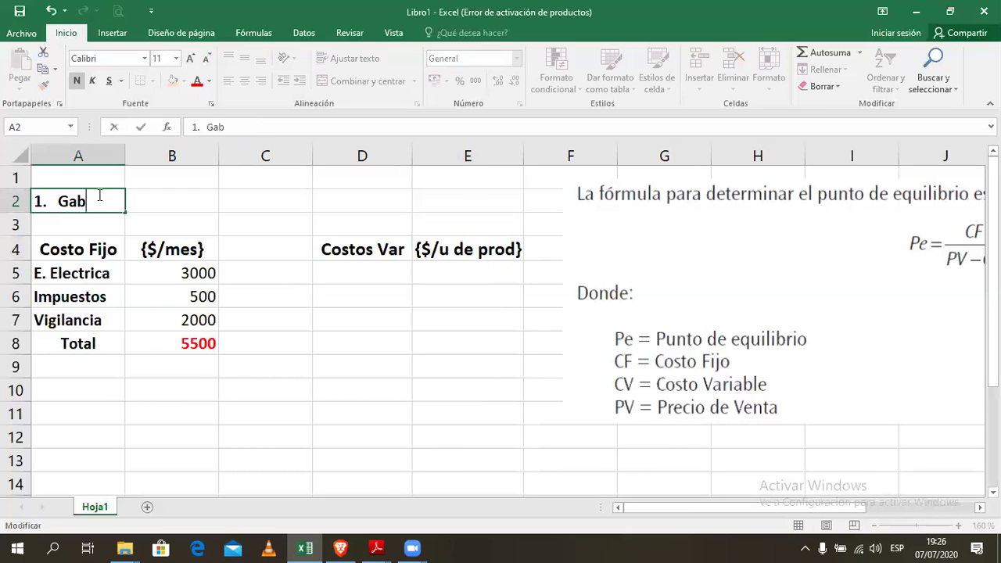
type("riela,")
key("alt+Tab")
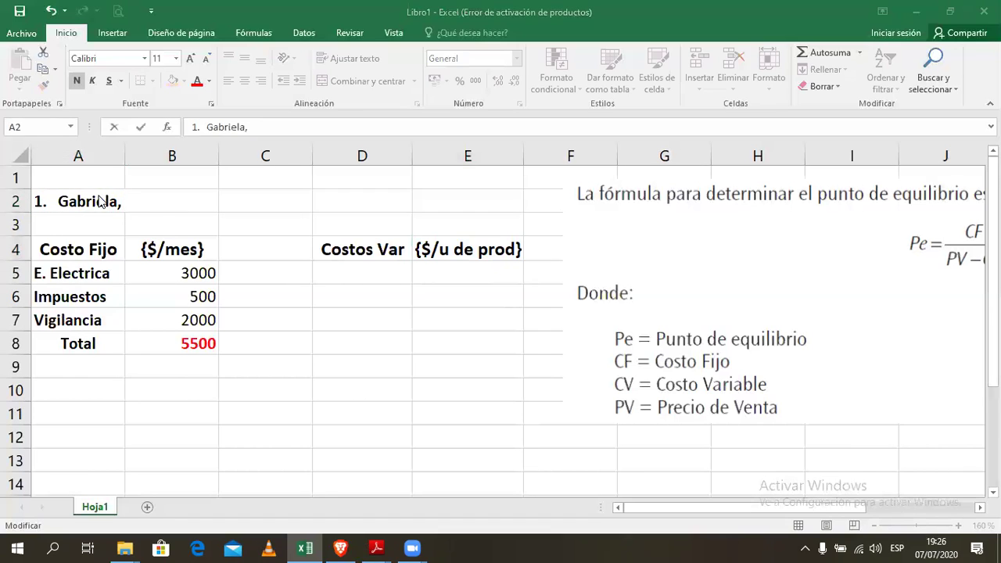
key("alt+Tab")
key("alt+Tab")
key("alt+Tab")
key("alt+Tab")
key("alt+Tab")
key("alt+Tab")
key("alt+Tab")
key("alt+Tab")
key("alt+Tab")
key("alt+Tab")
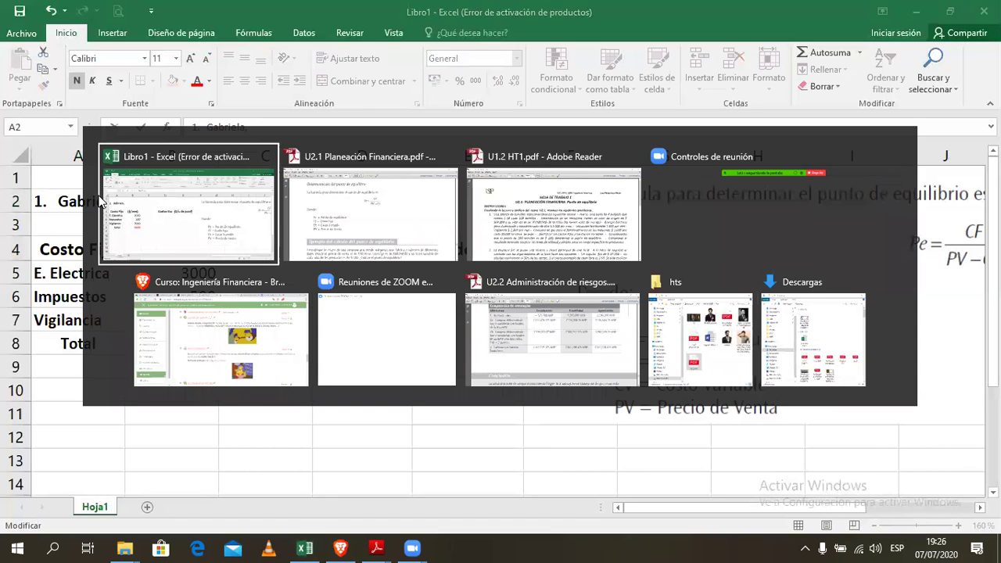
left_click(100, 201)
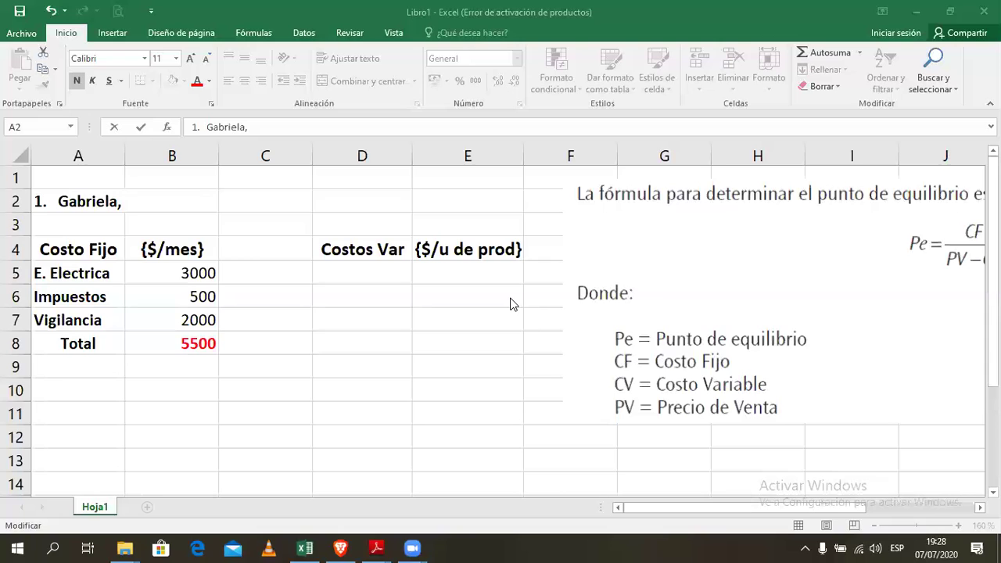
Switch to U1.2 HT1.pdf in Adobe Reader and check the costs given in problem 1 against the Excel headers.
key("alt+Tab")
key("Tab")
key("Tab")
key("Tab")
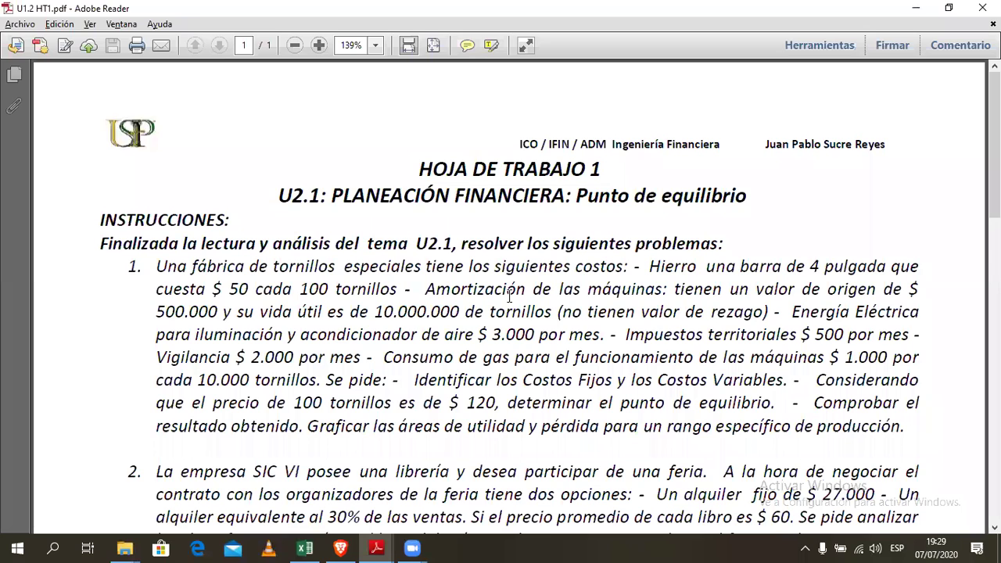
key("alt+Tab")
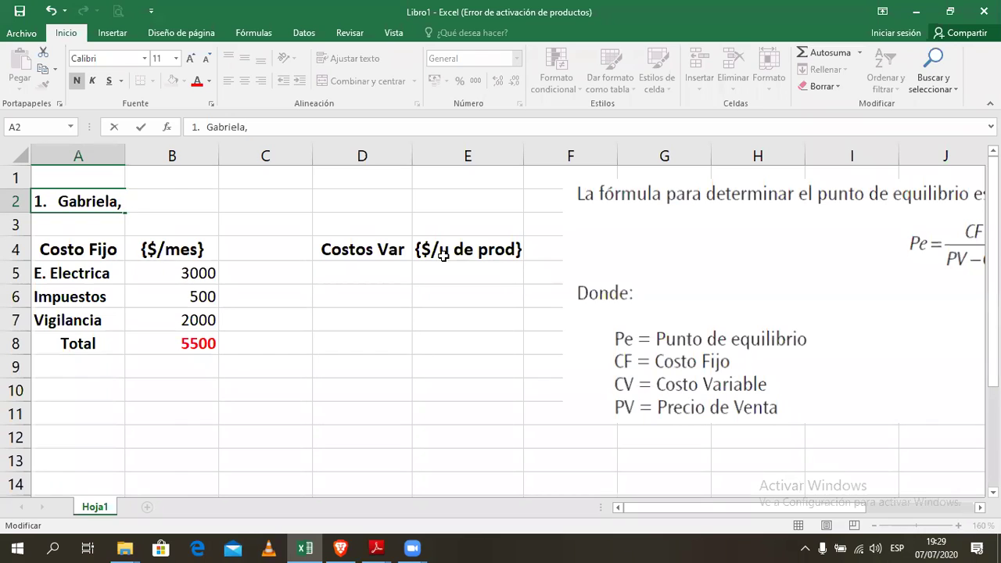
key("alt+Tab")
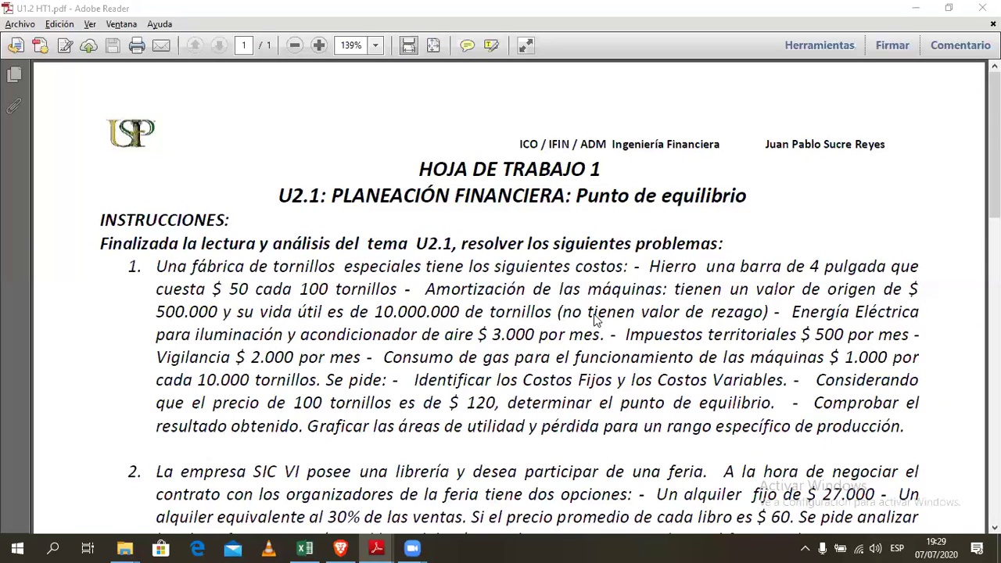
Return to Excel, change the variable cost unit header in E4 to {$/100 tornillos} and widen column E to fit it.
key("alt+Tab")
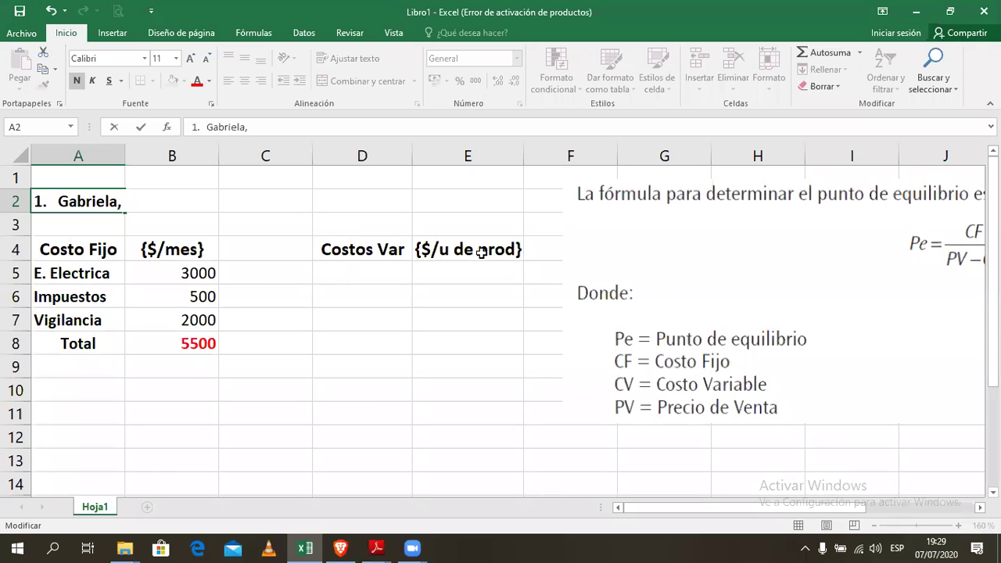
left_click(442, 251)
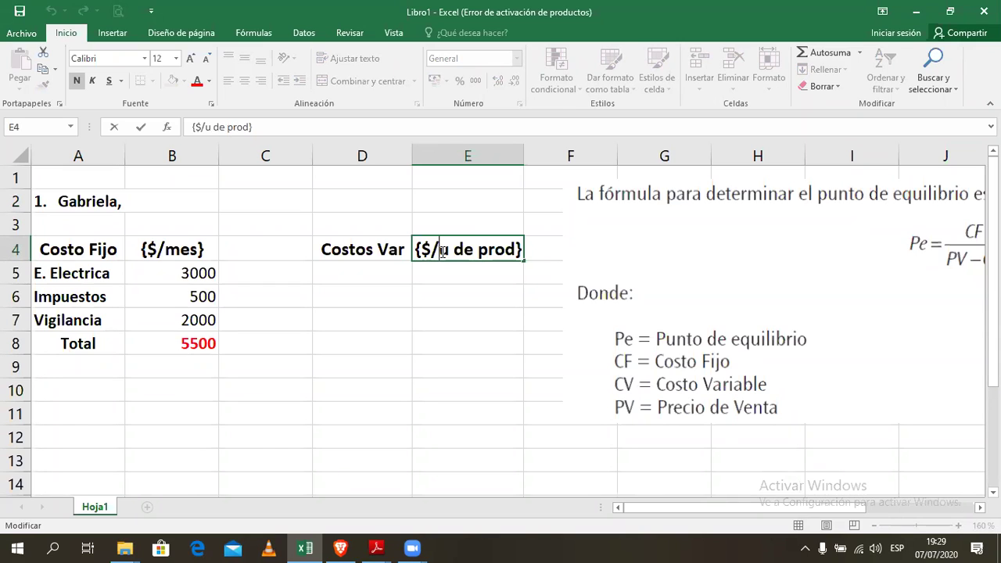
type("100 ")
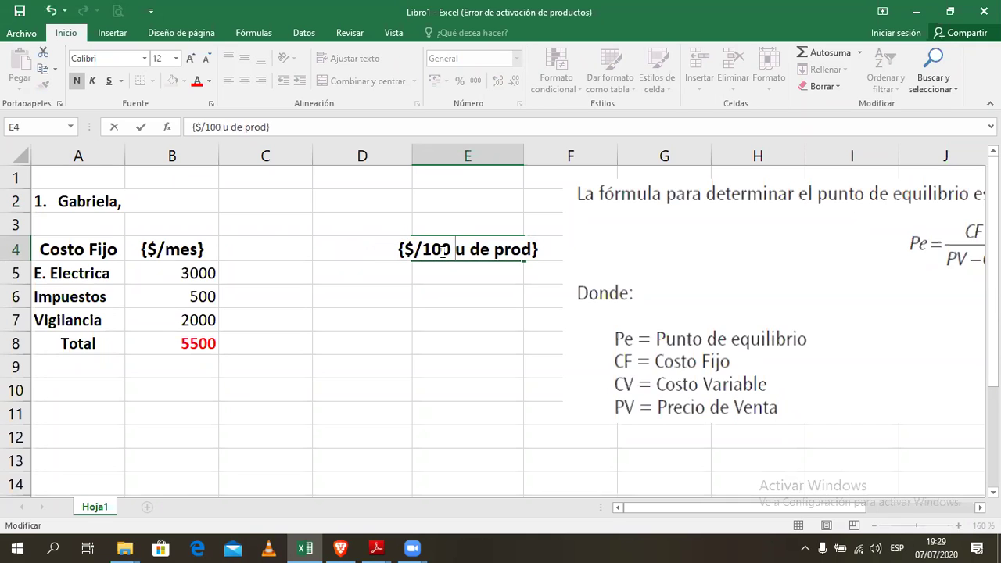
type("tornillos")
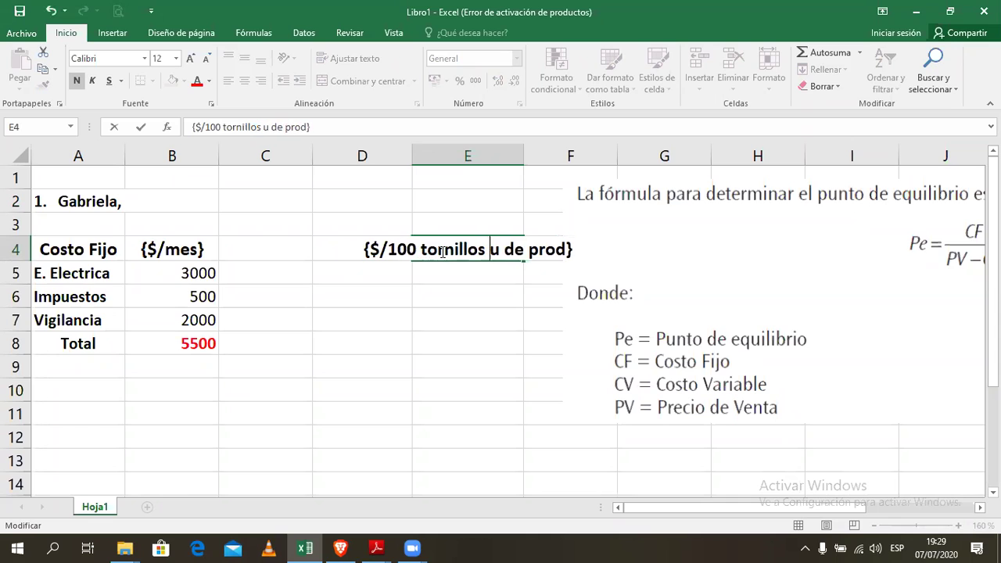
key("Delete")
key("Delete")
key("Delete")
key("Delete")
key("Delete")
key("Delete")
key("Delete")
key("Delete")
key("Delete")
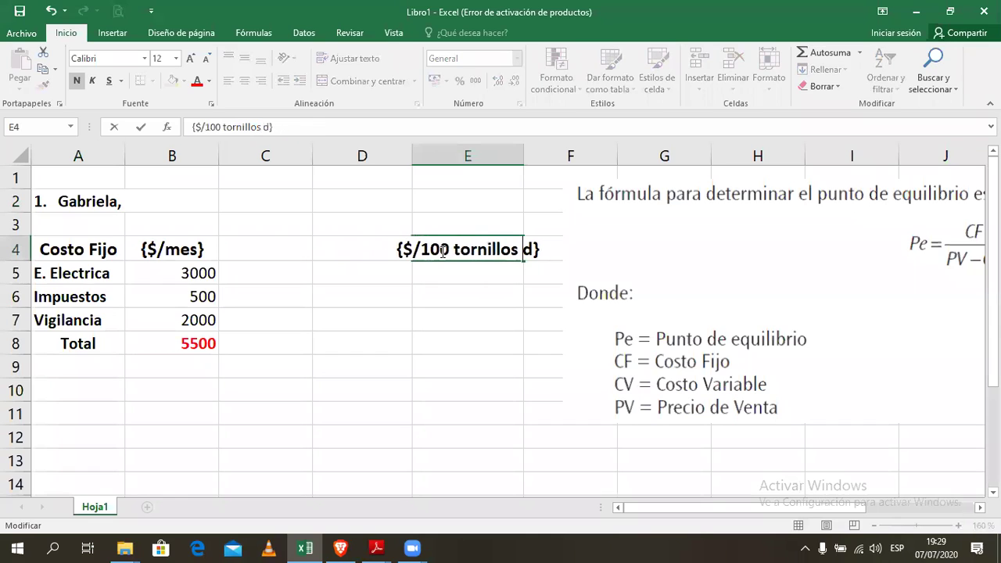
key("BackSpace")
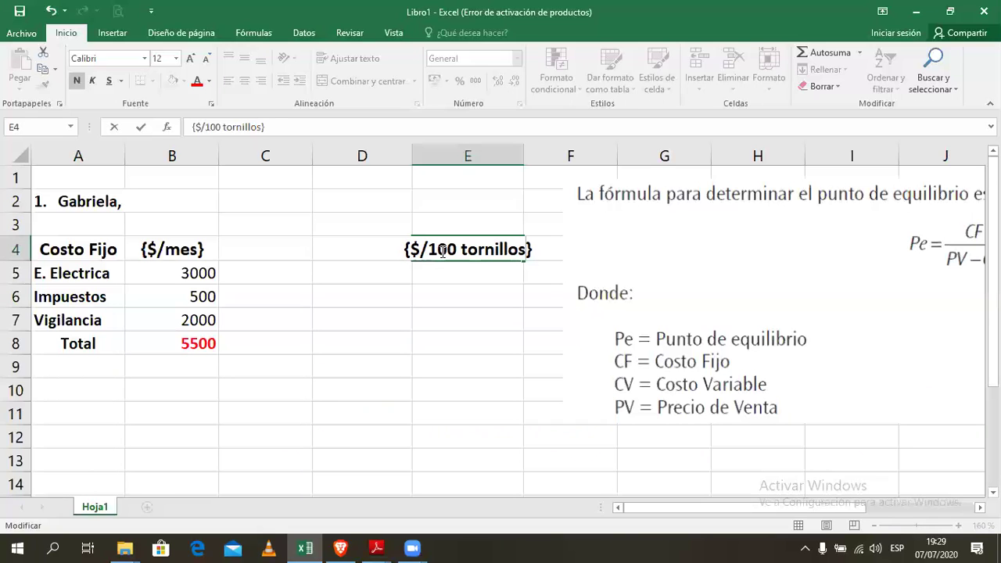
left_click(405, 273)
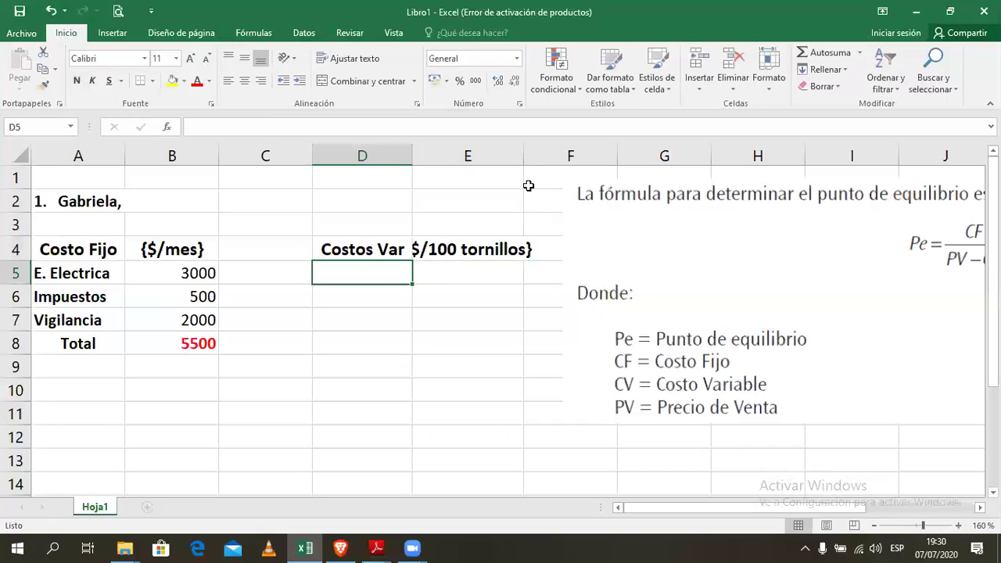
left_click_drag(523, 157, 551, 157)
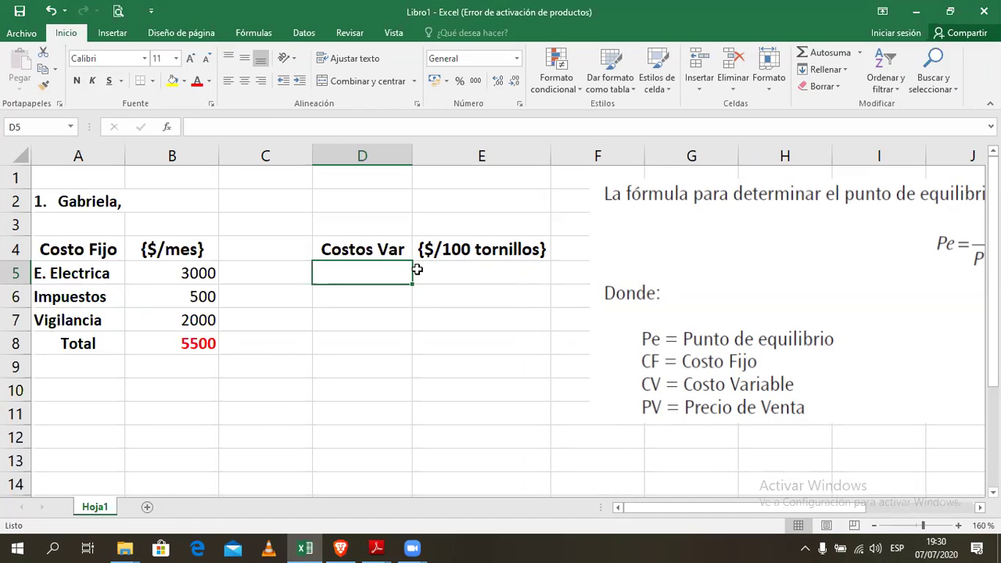
Enter the iron raw material from problem 1 as MP (hierro) in D5 with a cost of 50 in E5.
key("alt+Tab")
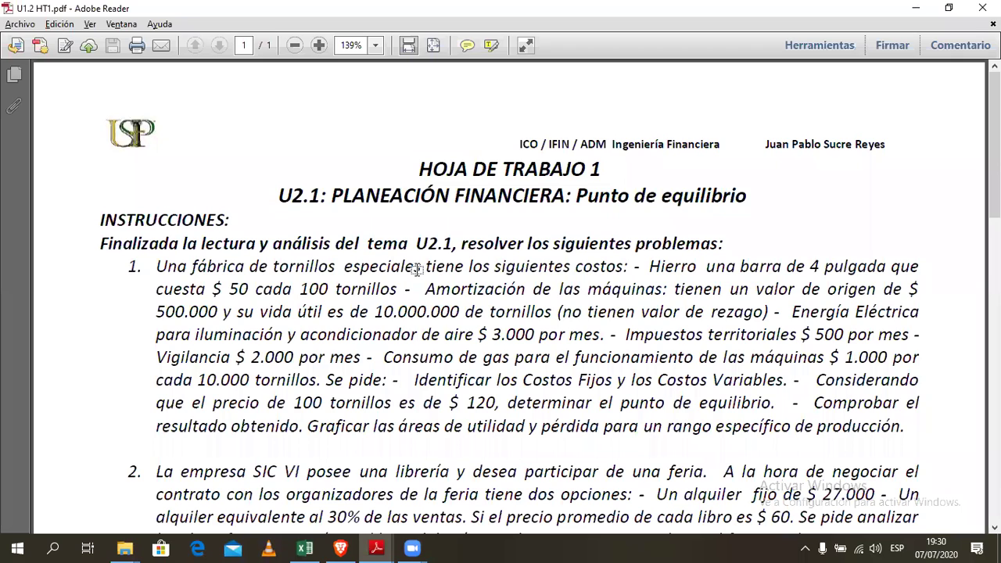
key("alt+Tab")
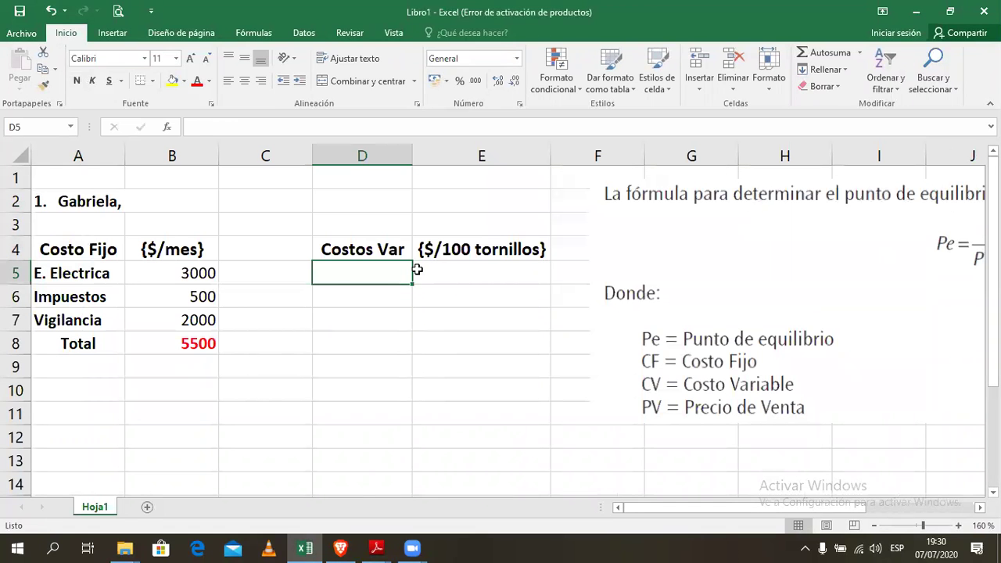
type("MP (hierro)")
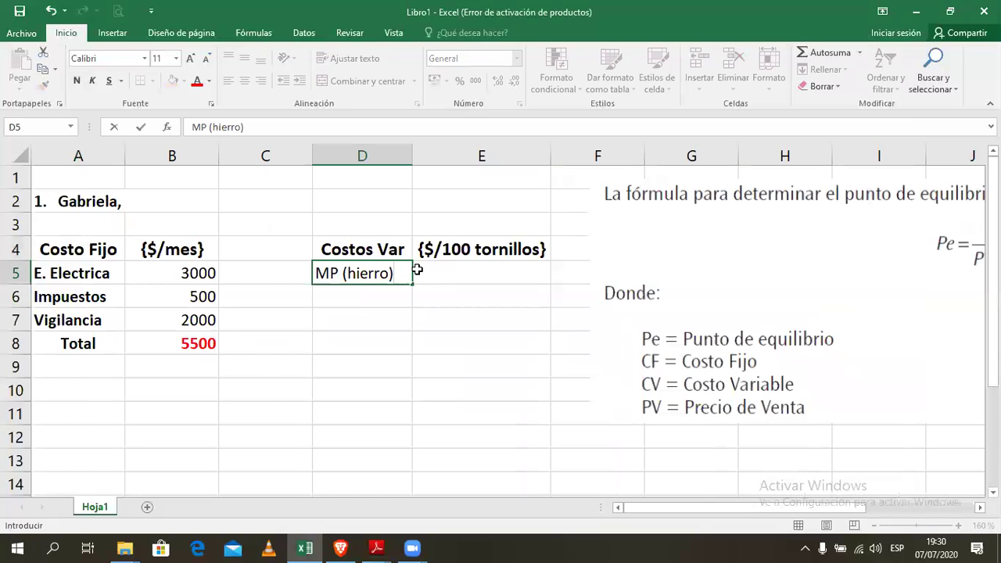
left_click(418, 270)
key("alt+Tab")
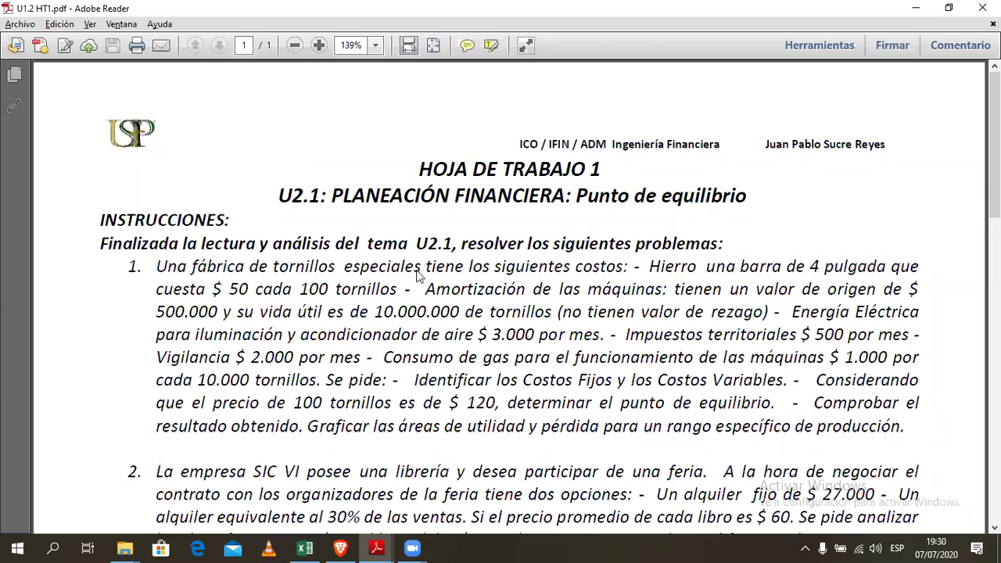
key("alt+Tab")
type("50")
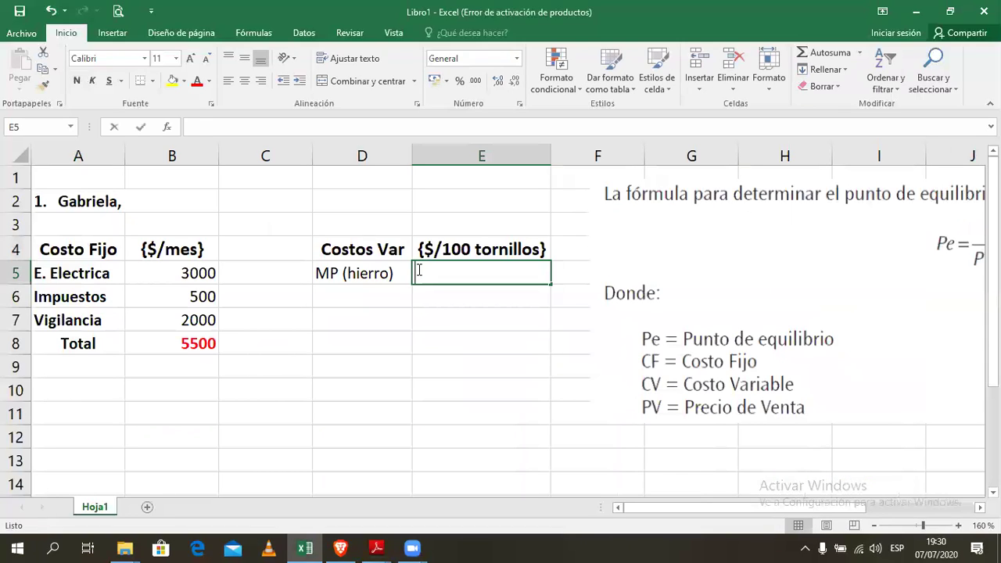
key("Return")
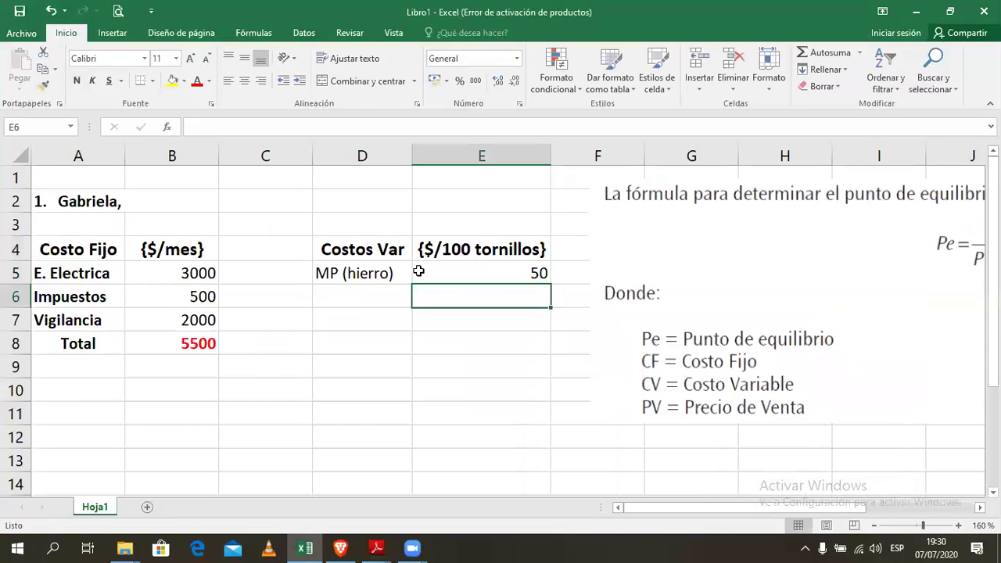
Add Consumo gas as the second variable cost in D6, consulting problem 1 in U1.2 HT1.pdf in Adobe Reader.
key("Left")
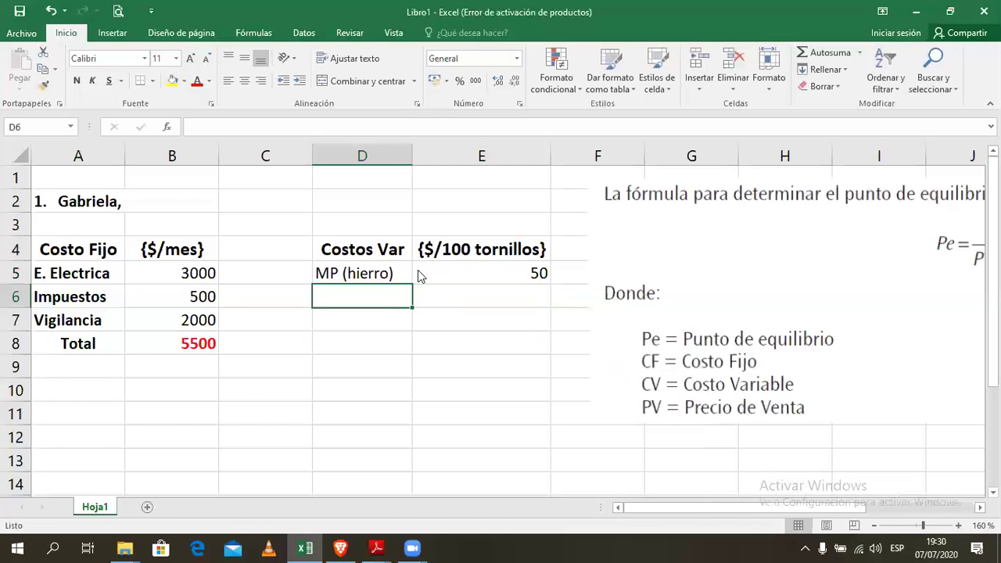
key("alt+Tab")
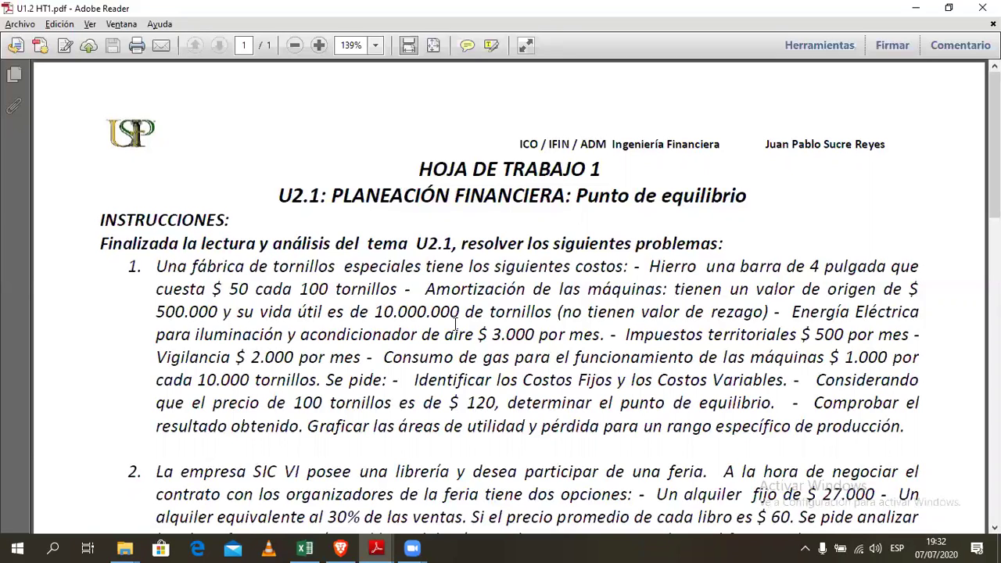
key("alt+Tab")
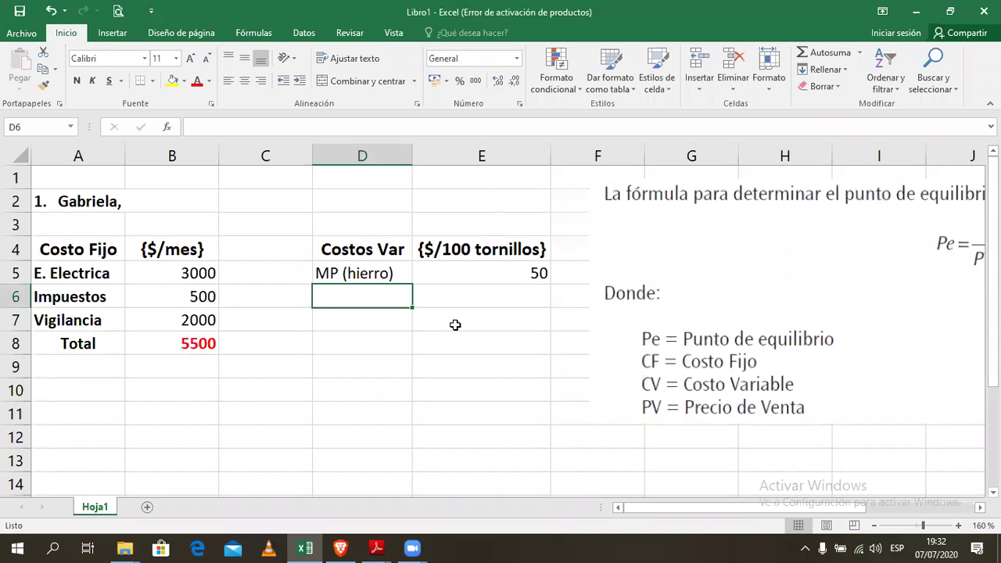
type("Consum")
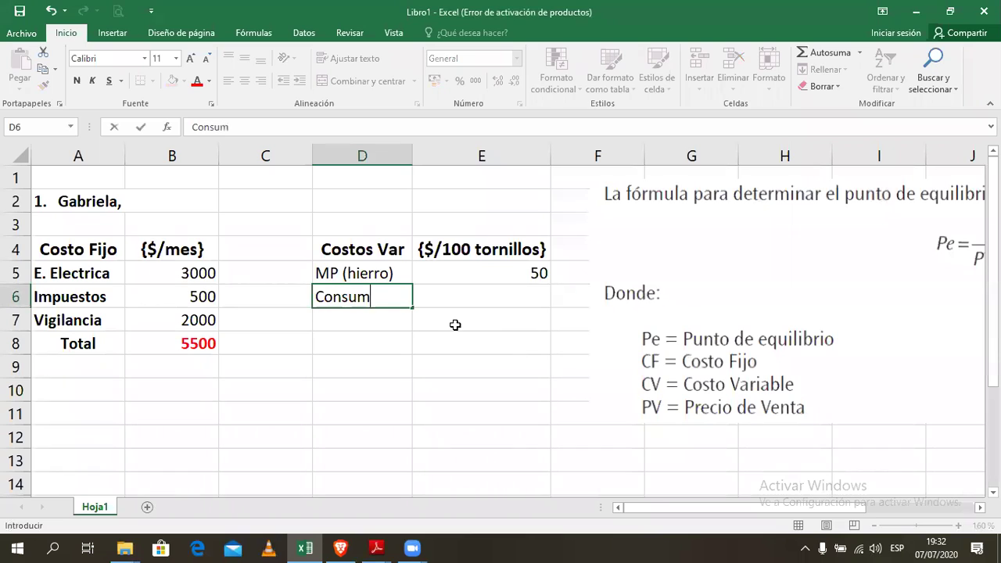
type("o gas")
key("Tab")
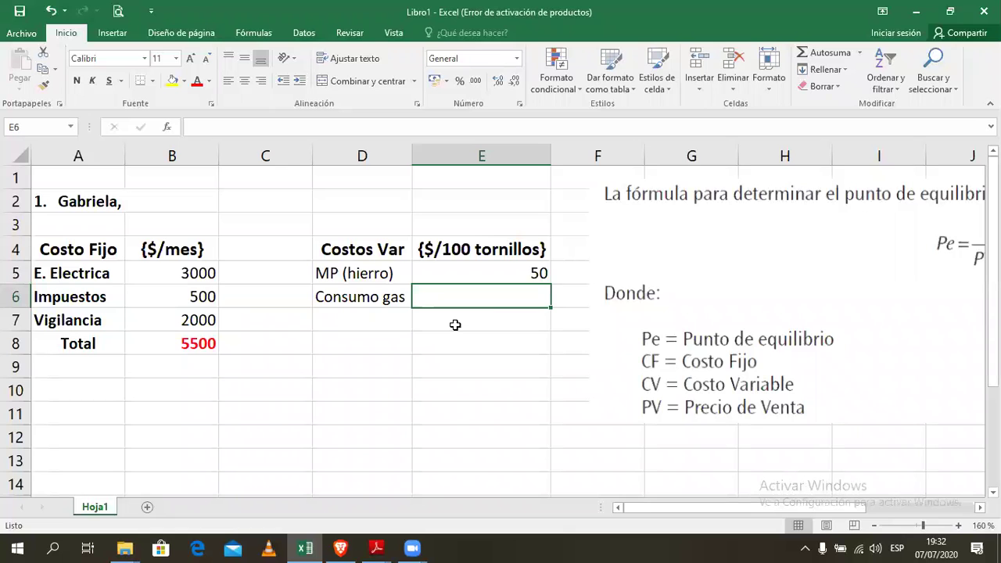
key("alt+Tab")
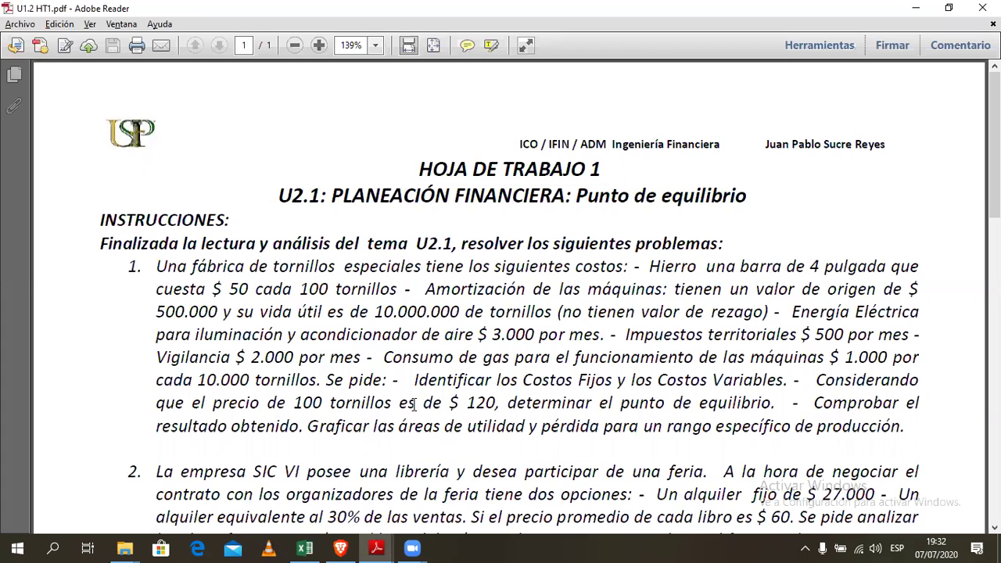
key("alt+Tab")
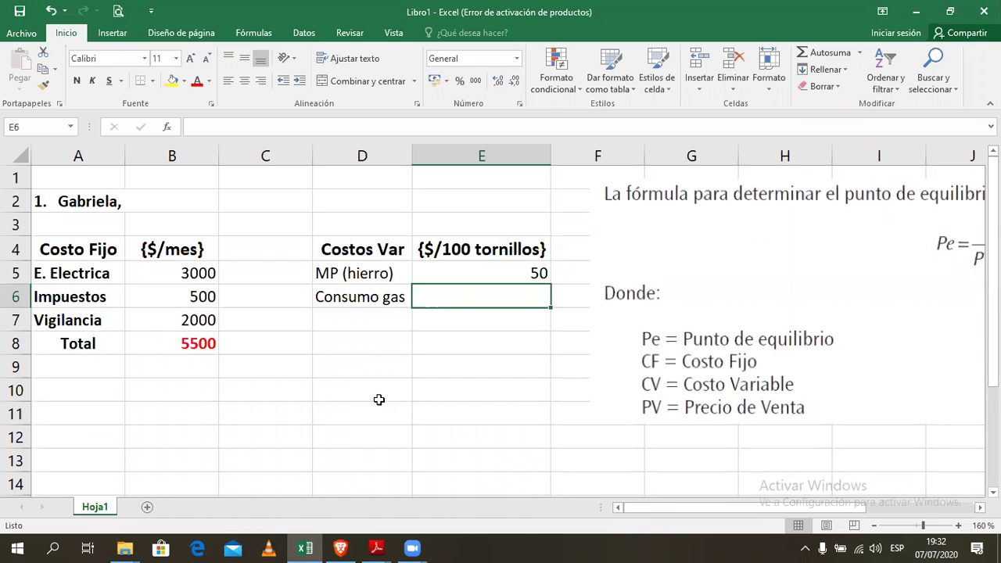
Highlight the {$/100 tornillos} header in cell E4 with a yellow fill.
left_click(446, 249)
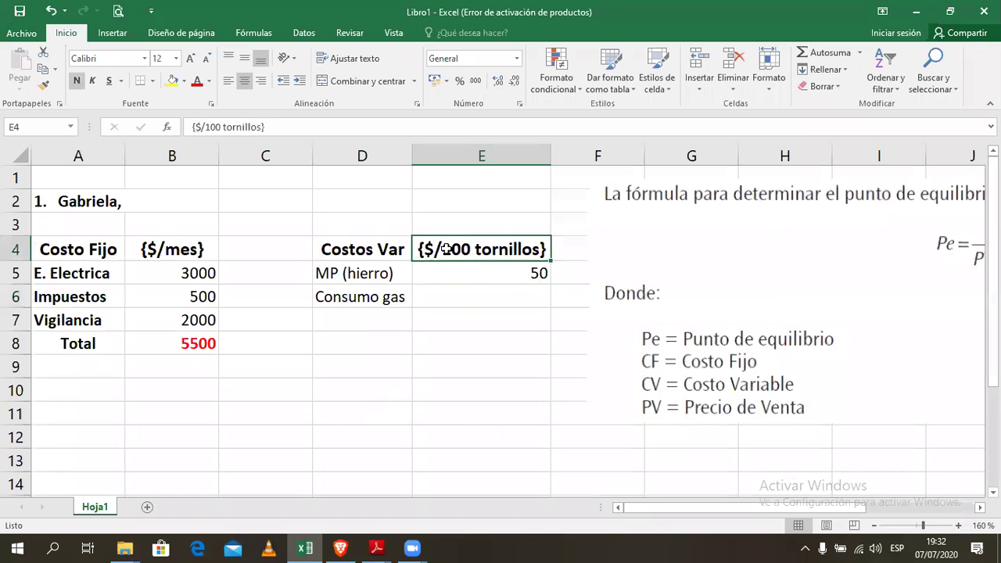
double_click(447, 249)
left_click_drag(450, 249, 524, 260)
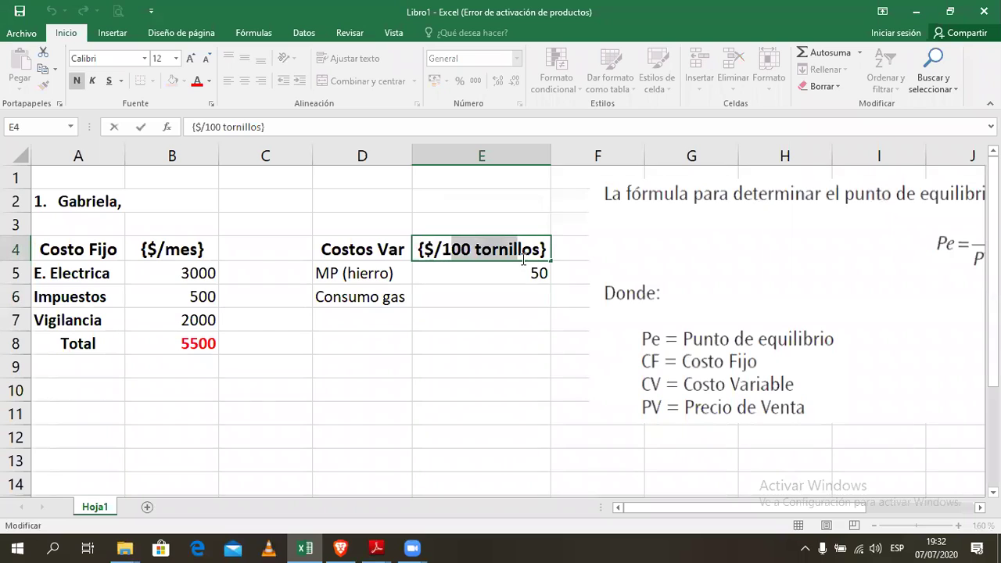
left_click(544, 251)
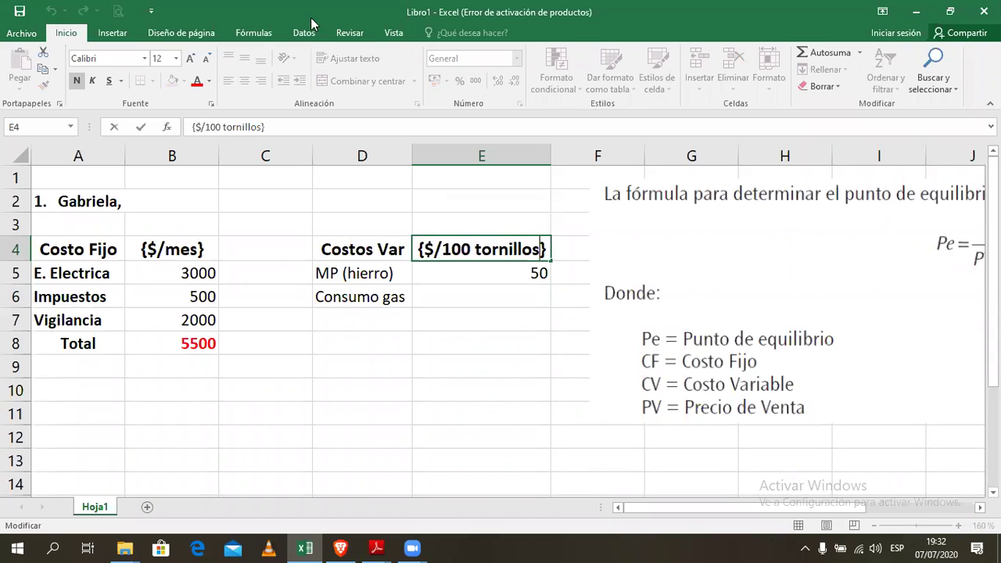
left_click(209, 81)
left_click(208, 82)
left_click(469, 273)
double_click(469, 251)
left_click(495, 319)
type("º")
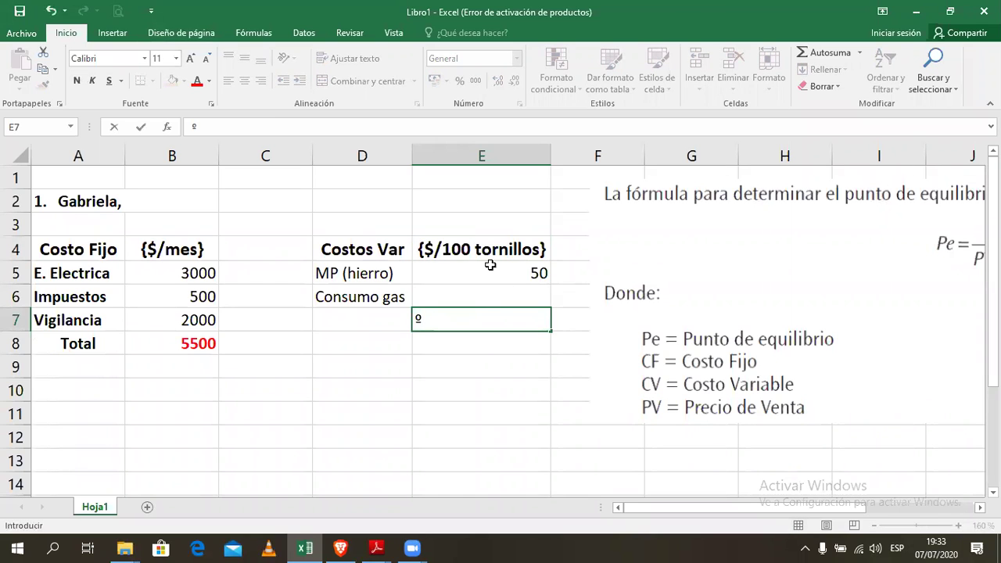
double_click(481, 249)
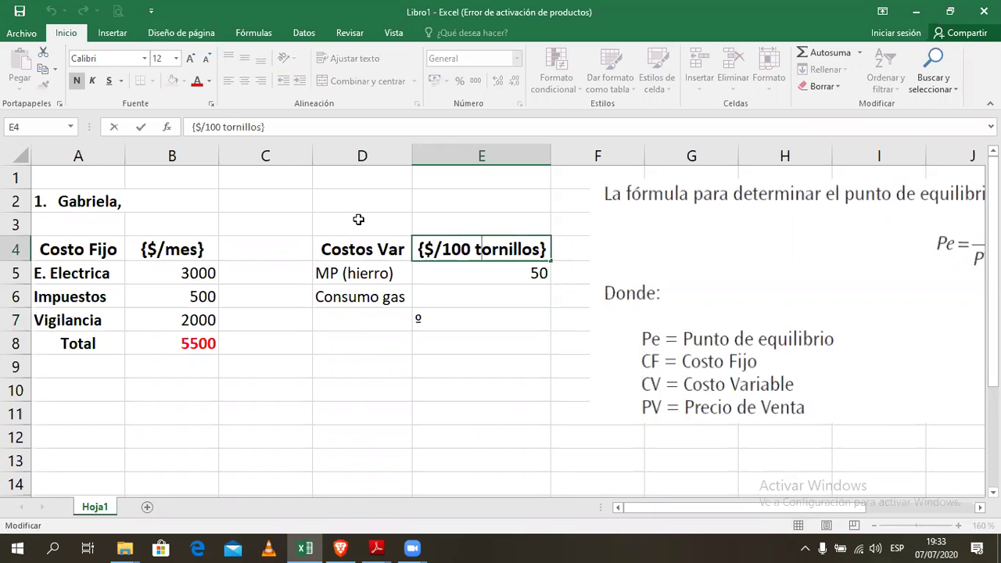
key("Escape")
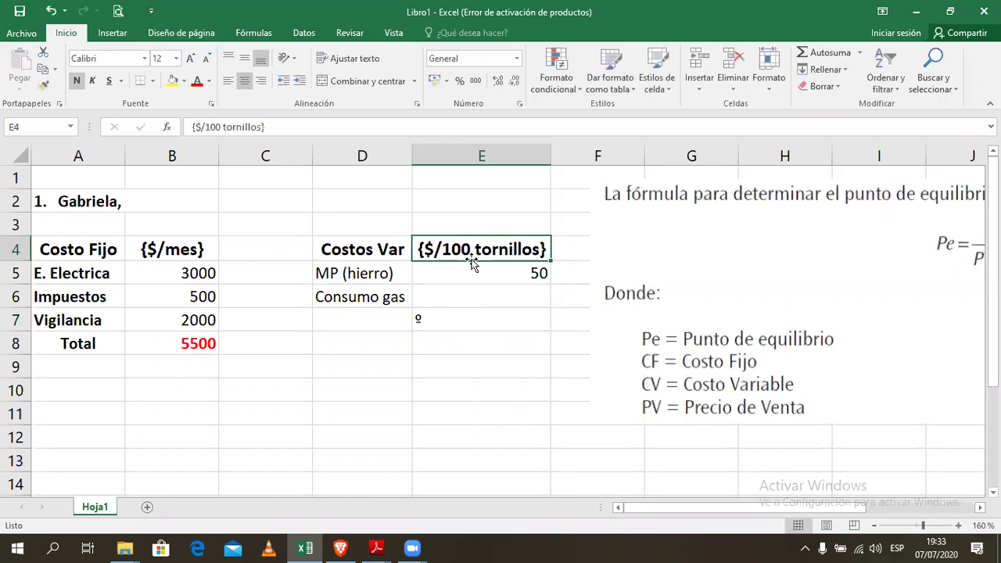
left_click(172, 82)
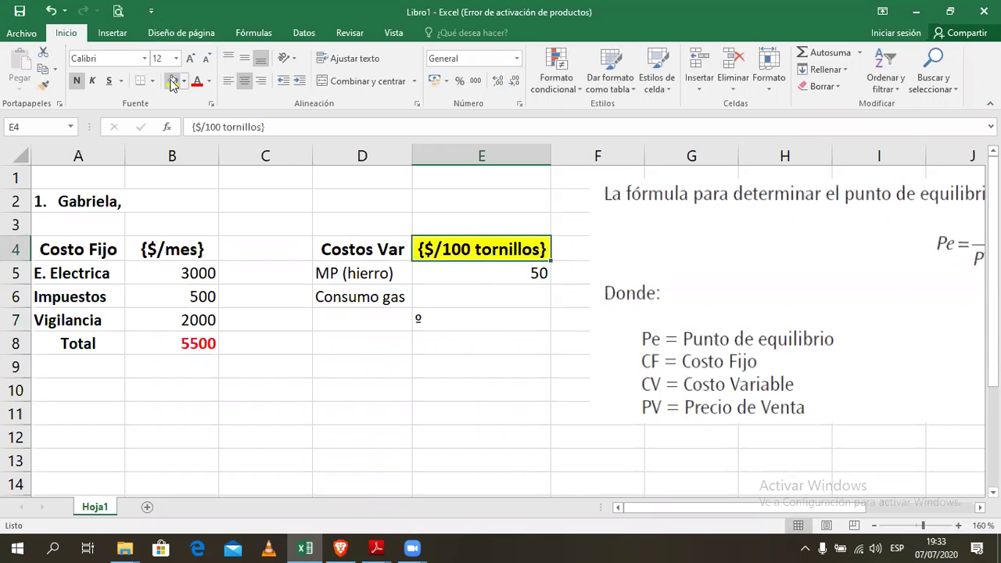
Clear the stray º character from cell E7.
double_click(443, 317)
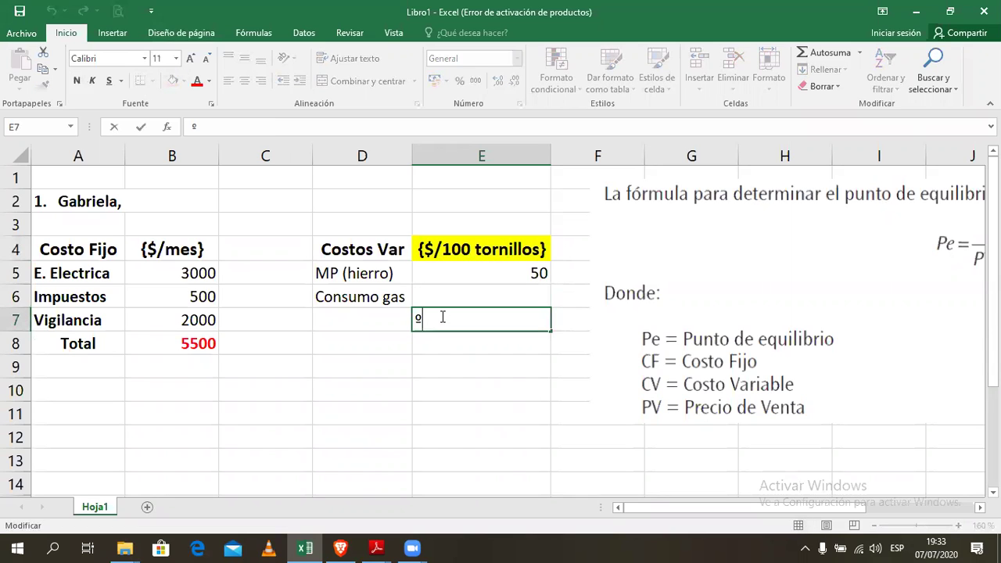
key("BackSpace")
key("Return")
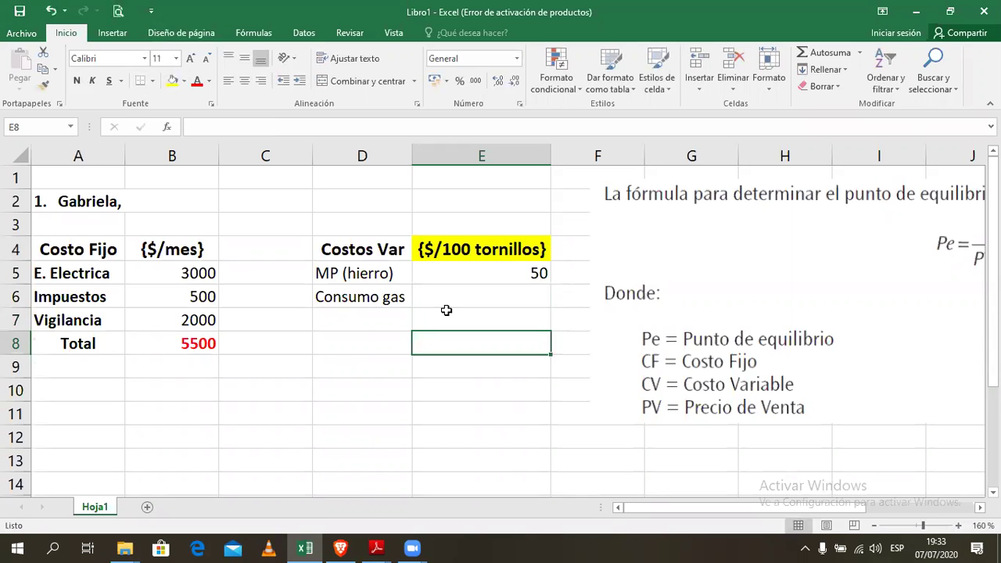
Review the gas consumption cost of problem 1 in U1.2 HT1.pdf in Adobe Reader, and return to the Excel sheet.
double_click(451, 296)
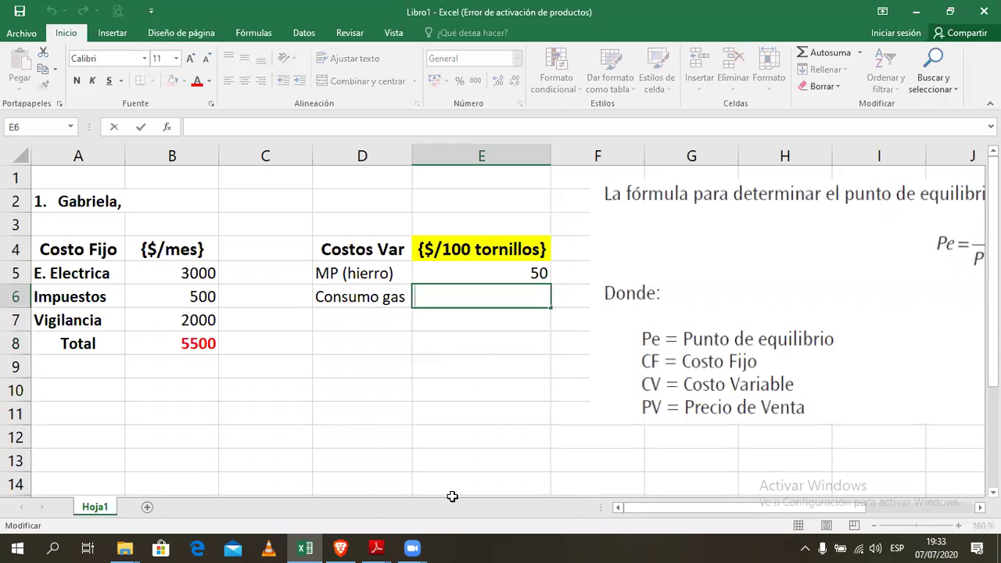
mouse_move(376, 547)
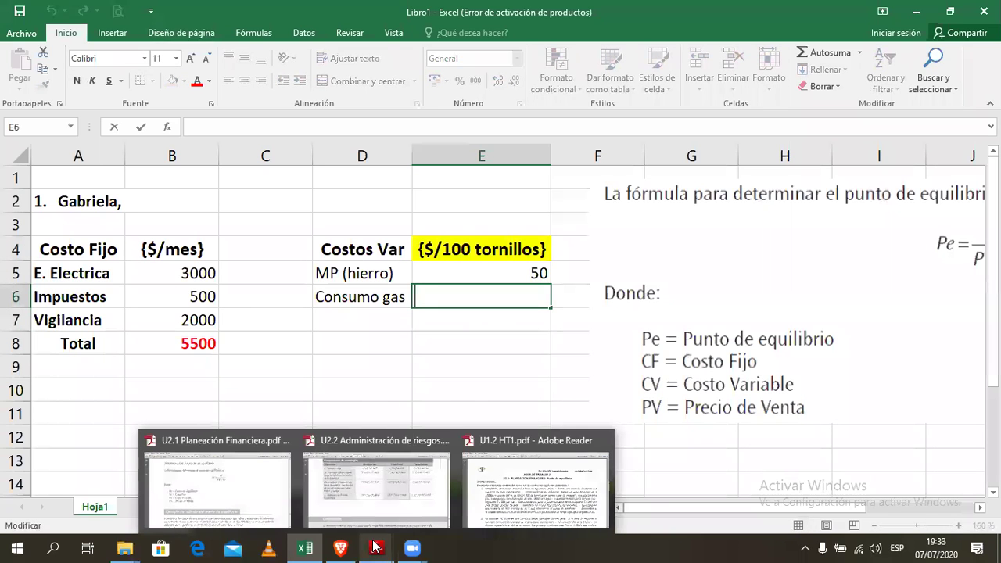
left_click(483, 507)
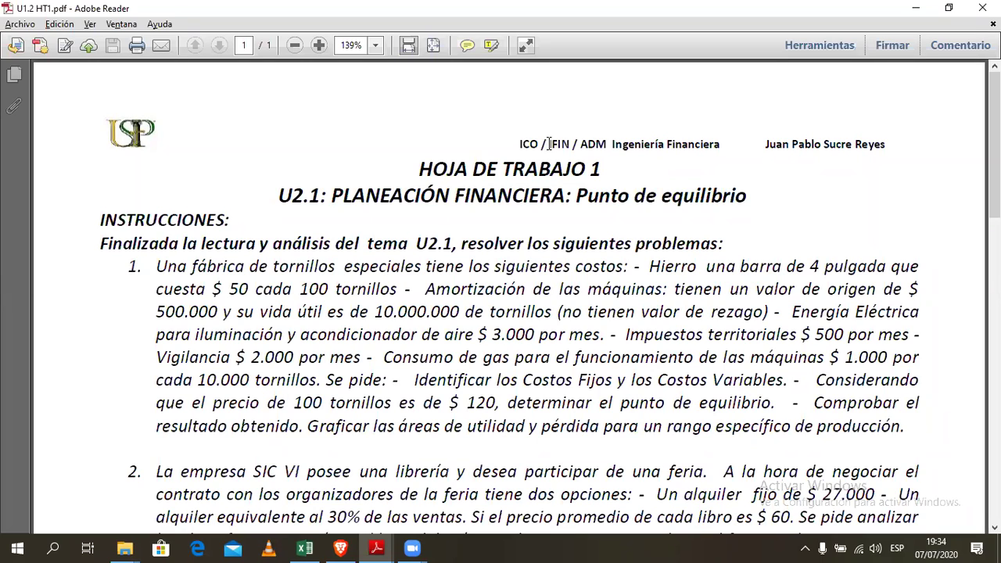
key("alt+Tab")
key("alt+Tab")
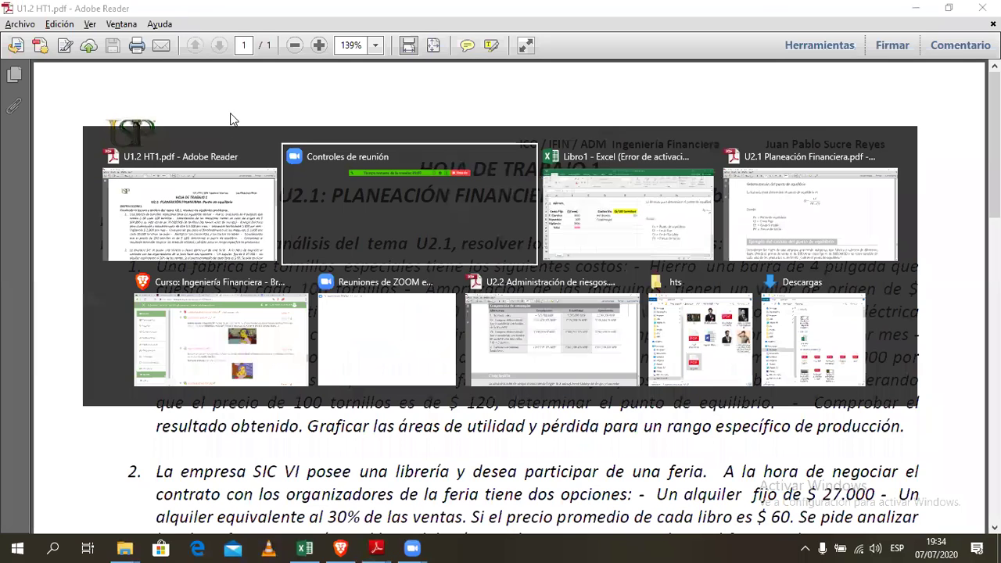
key("Return")
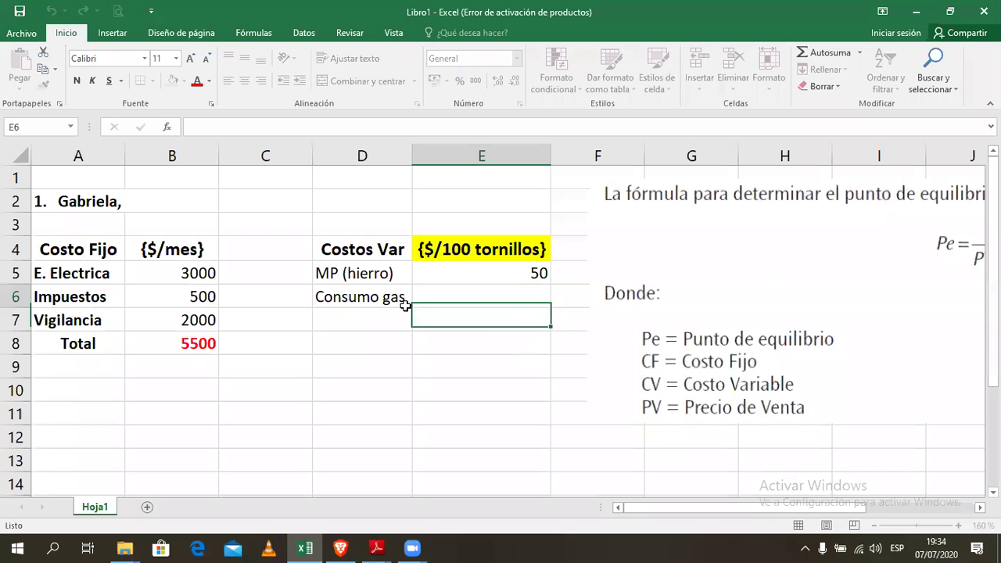
Enter 10 in E6 as the Consumo gas cost per 100 screws.
left_click(504, 289)
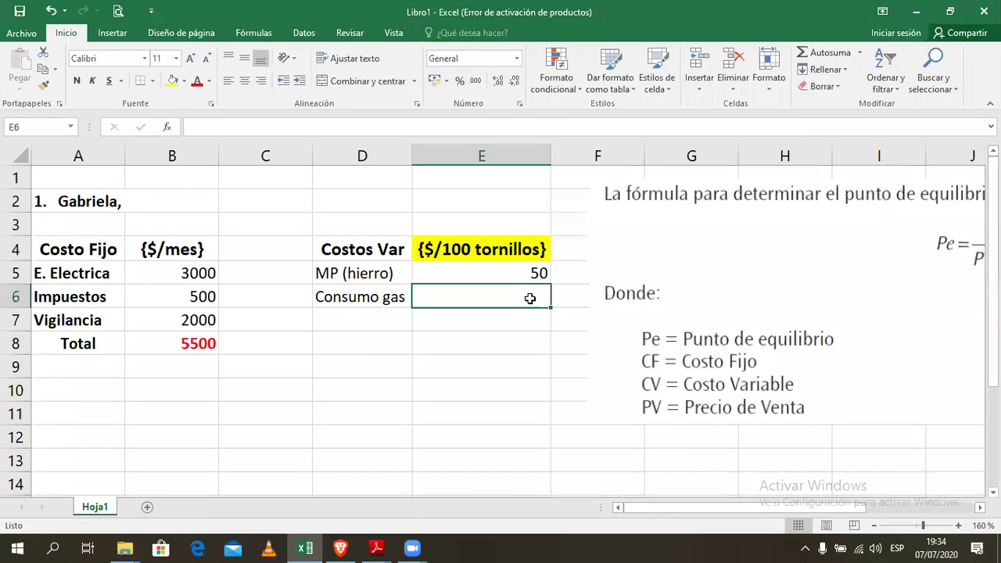
type("10")
key("Return")
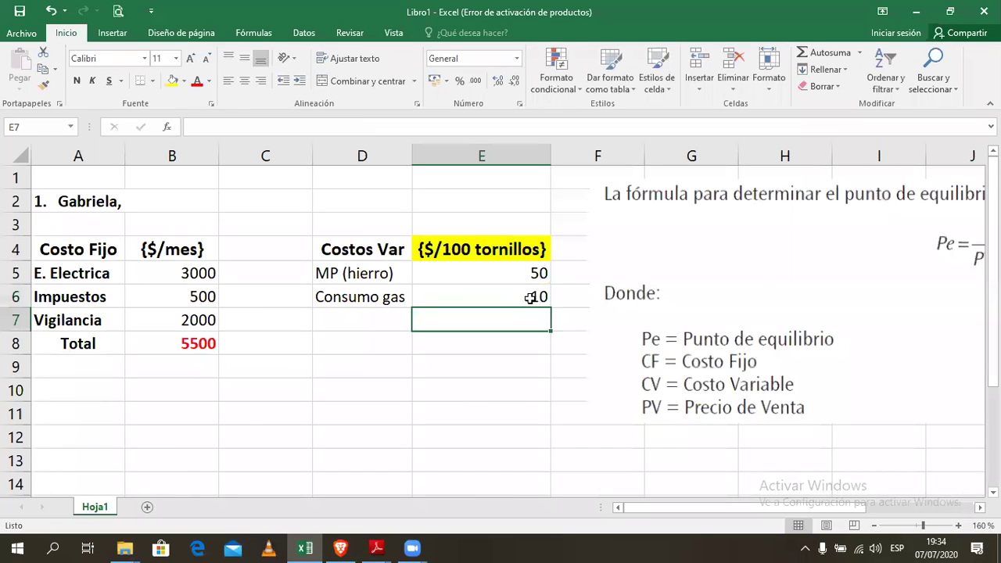
Add Amort maq as the third variable cost in D7.
key("Left")
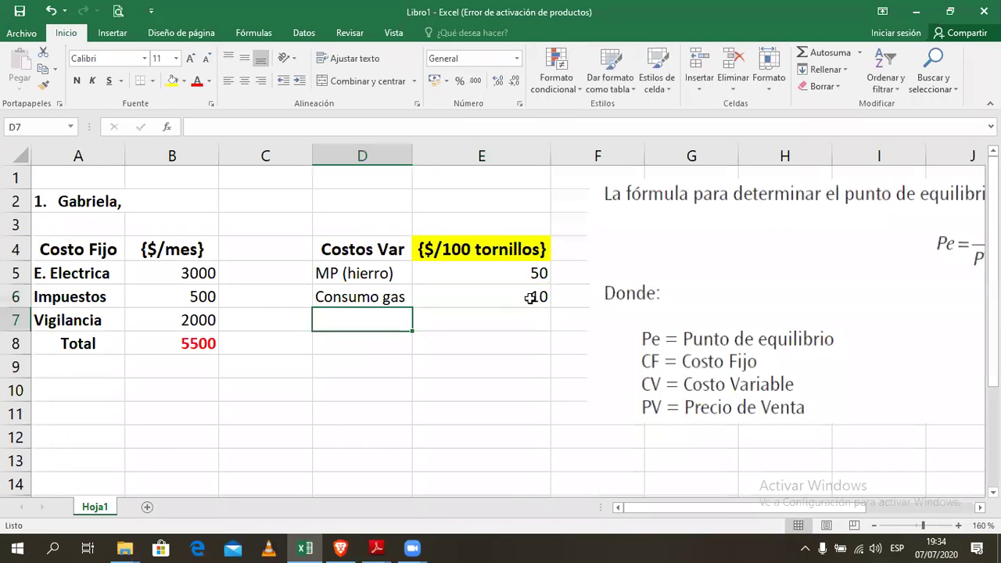
type("Amort")
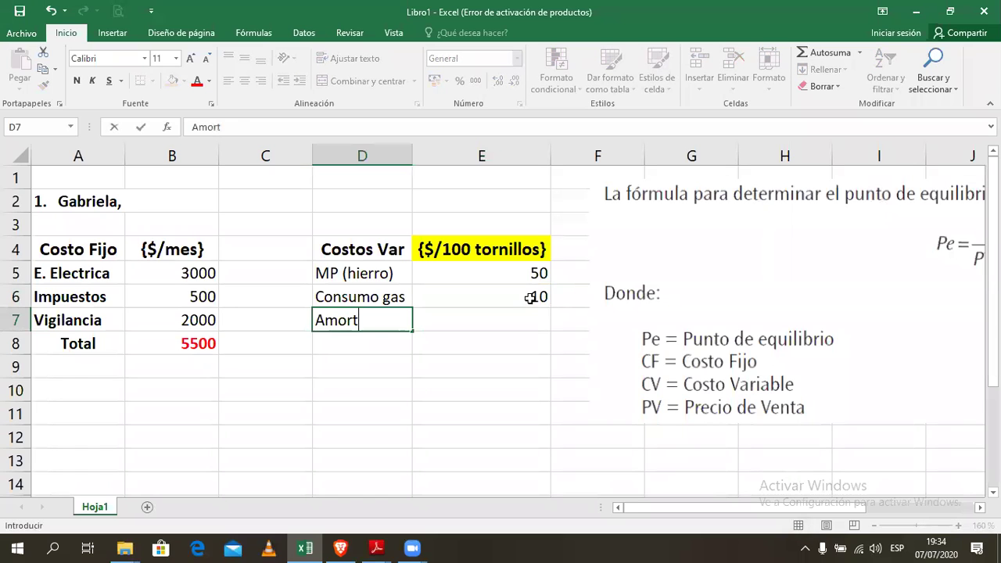
type(" maz")
key("BackSpace")
type("q")
key("Tab")
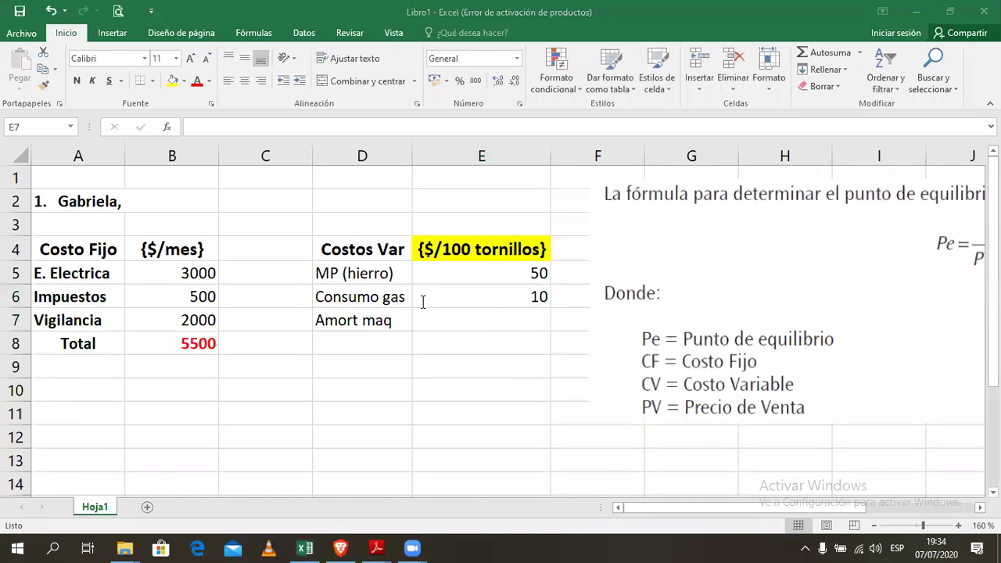
Consult the machine amortization data of problem 1 in U1.2 HT1.pdf in Adobe Reader, and enter 5 in E7 of the Excel sheet.
key("alt+Tab")
left_click_drag(426, 289, 552, 311)
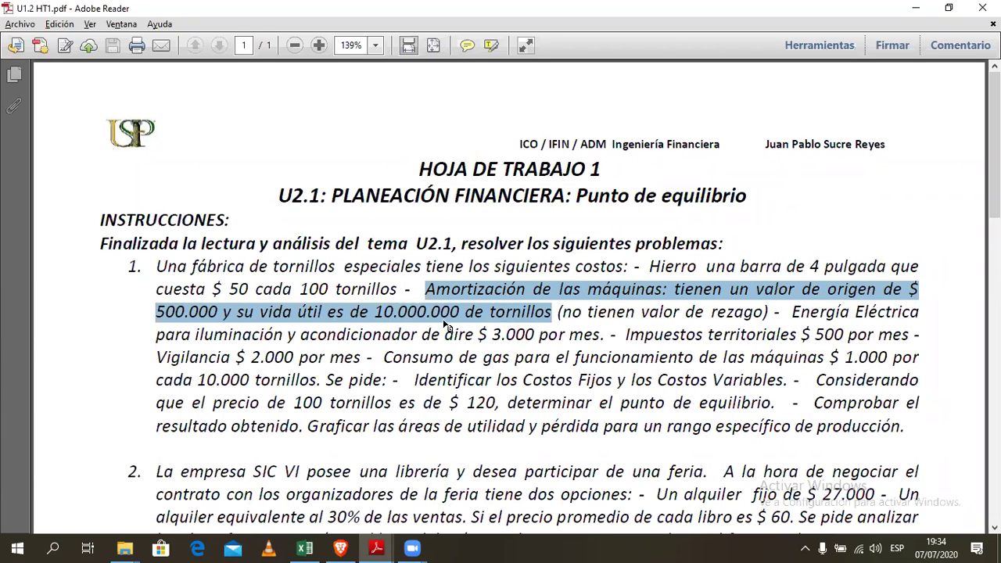
key("alt+Tab")
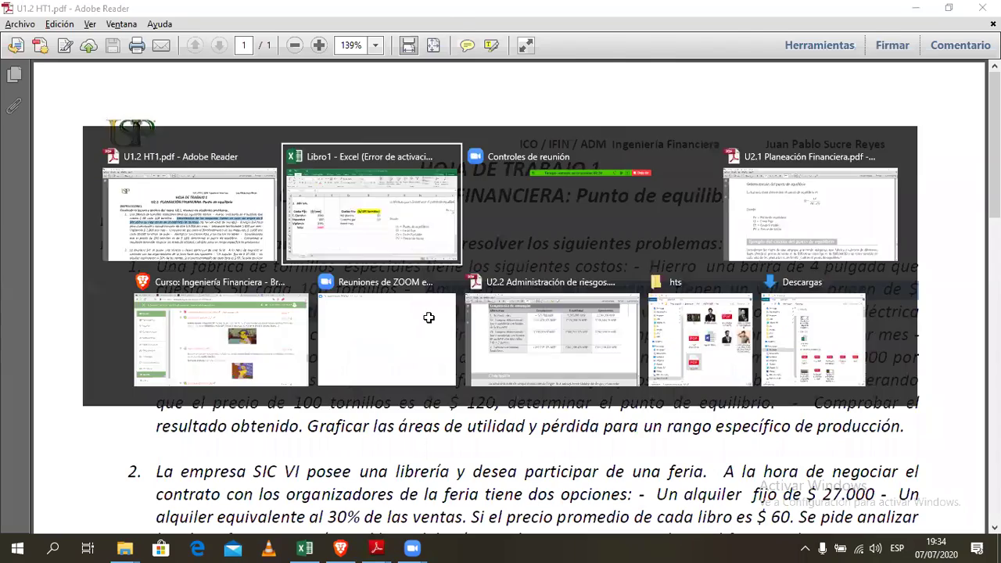
key("alt+Tab")
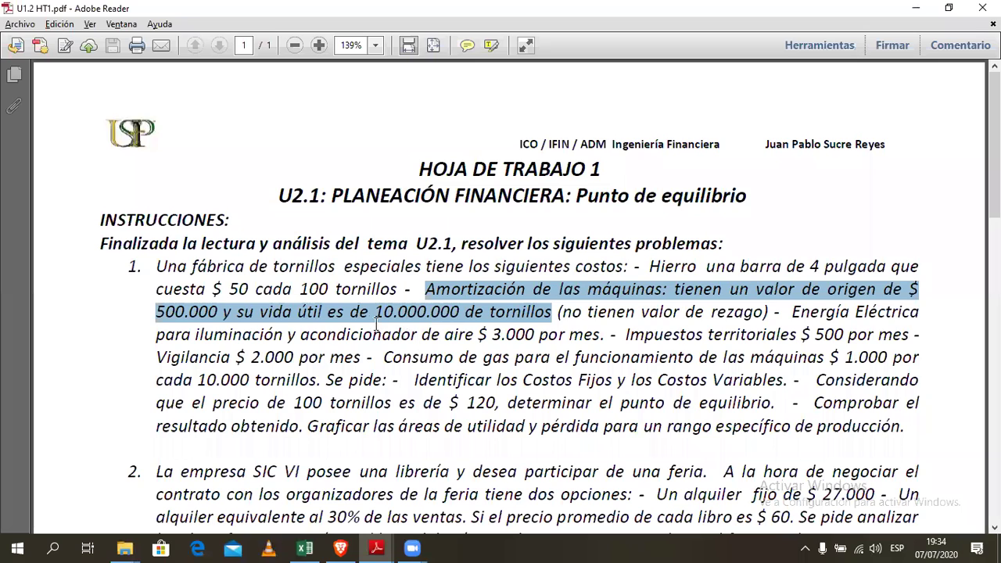
key("alt+Tab")
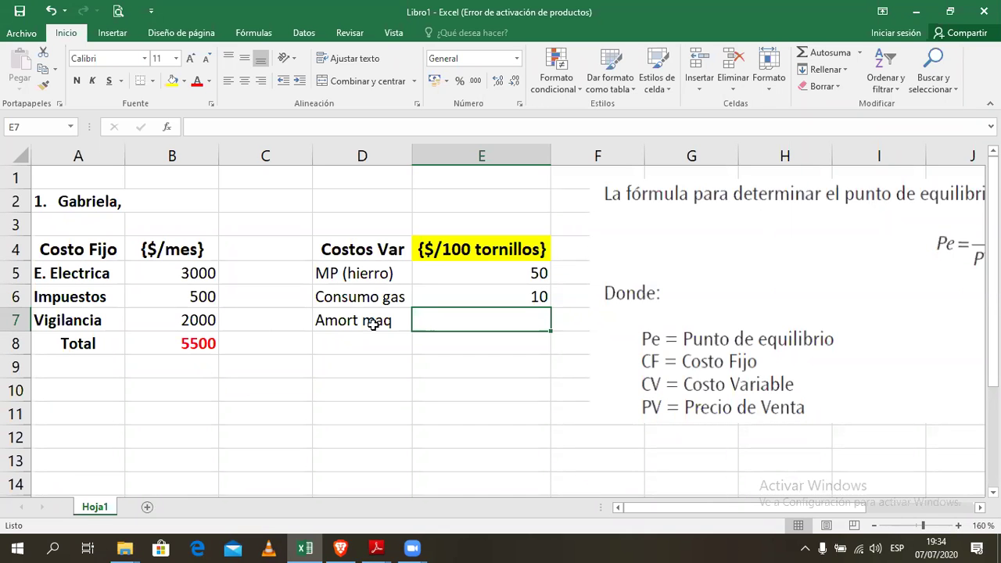
key("alt+Tab")
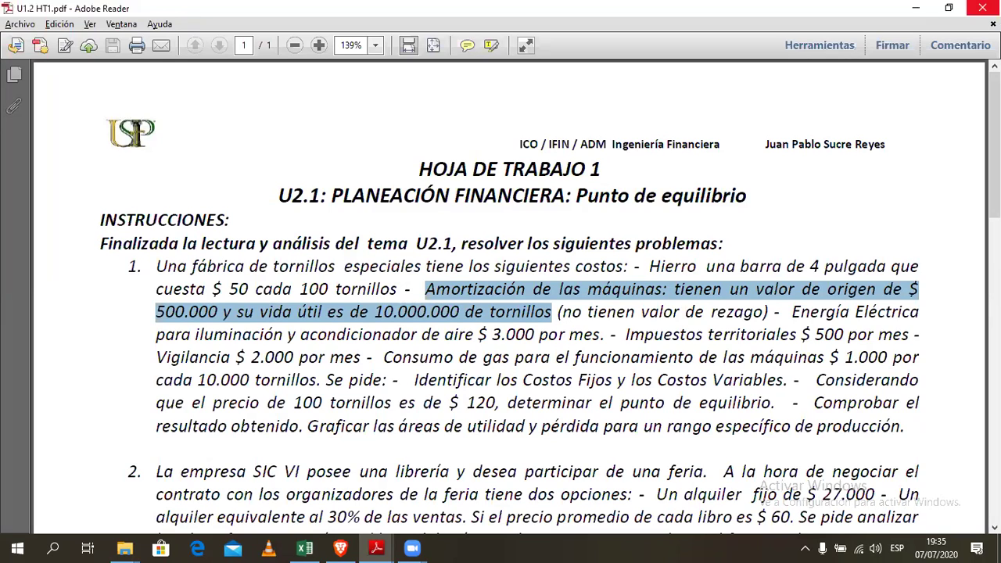
key("alt+Tab")
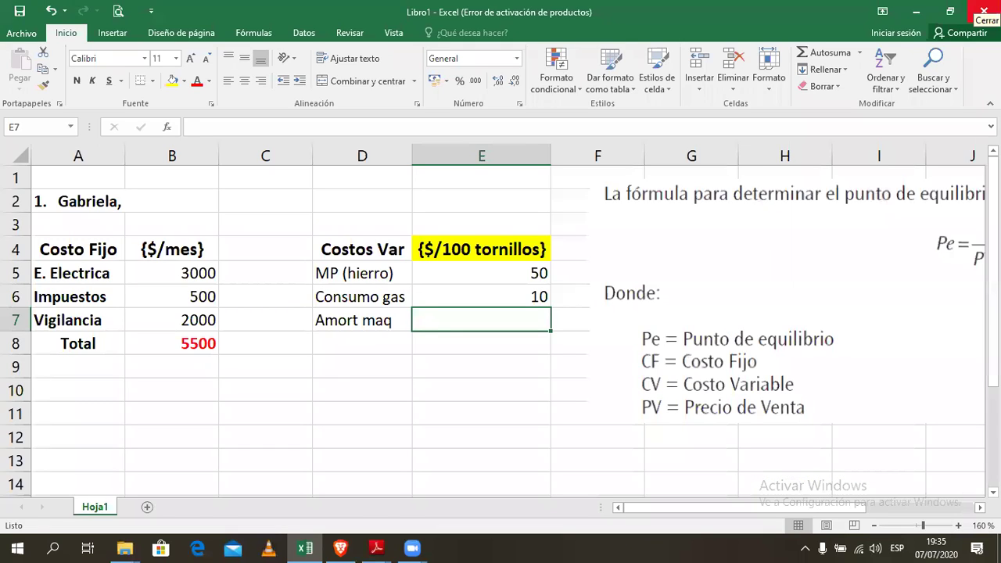
type("5")
key("Return")
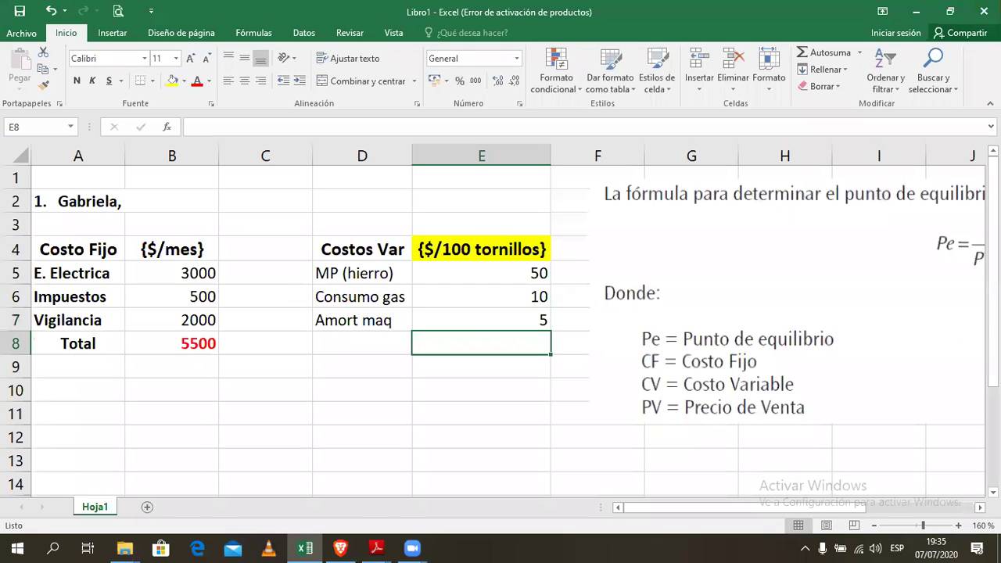
Add a bold, centred Total label in D8 below the variable costs.
left_click(382, 350)
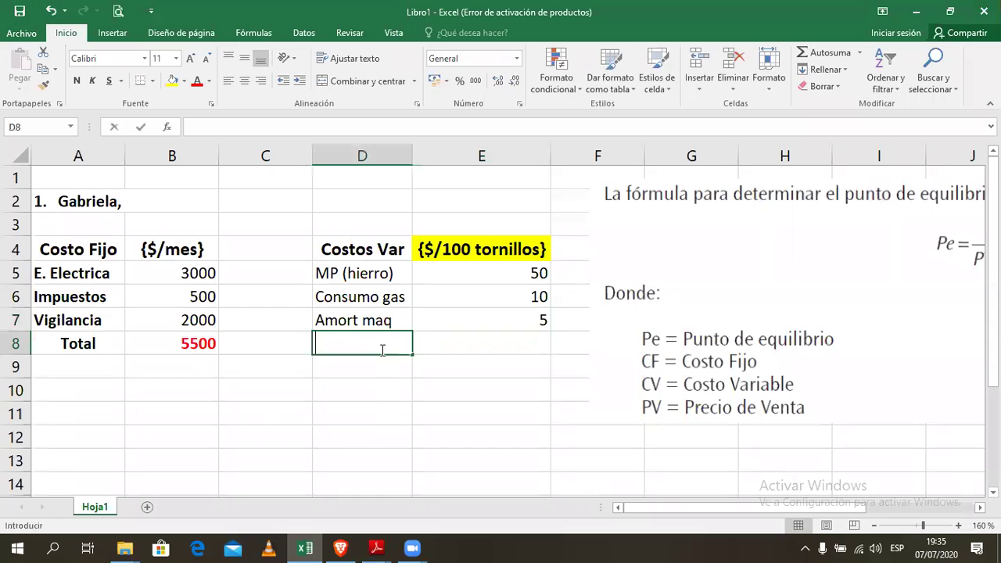
type("Total")
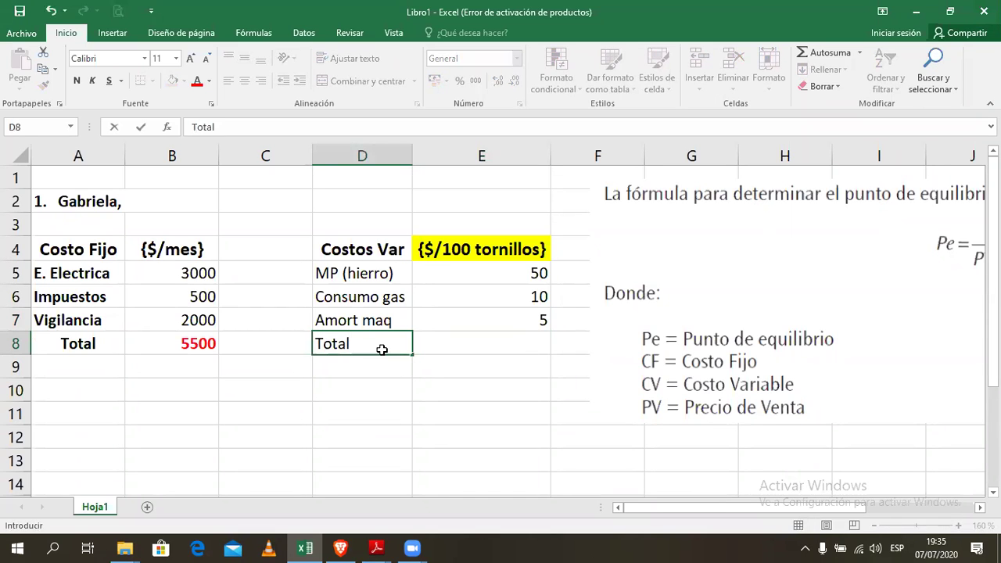
key("Tab")
left_click(380, 348)
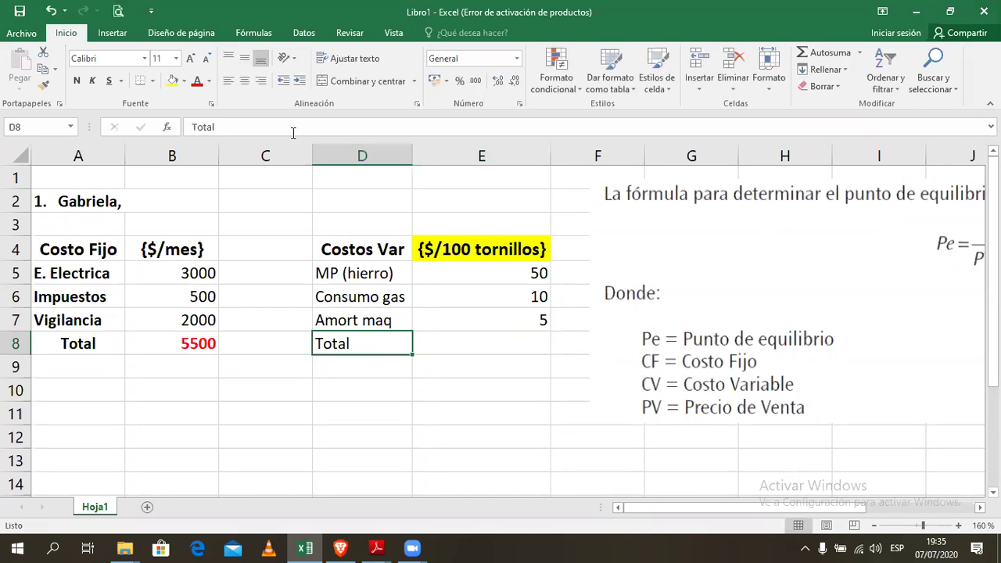
left_click(76, 81)
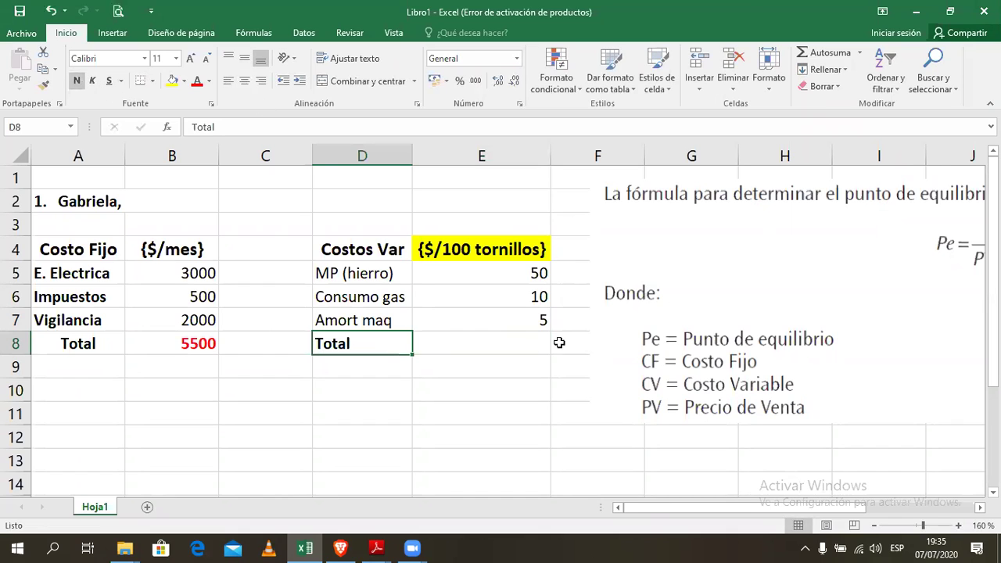
left_click(244, 82)
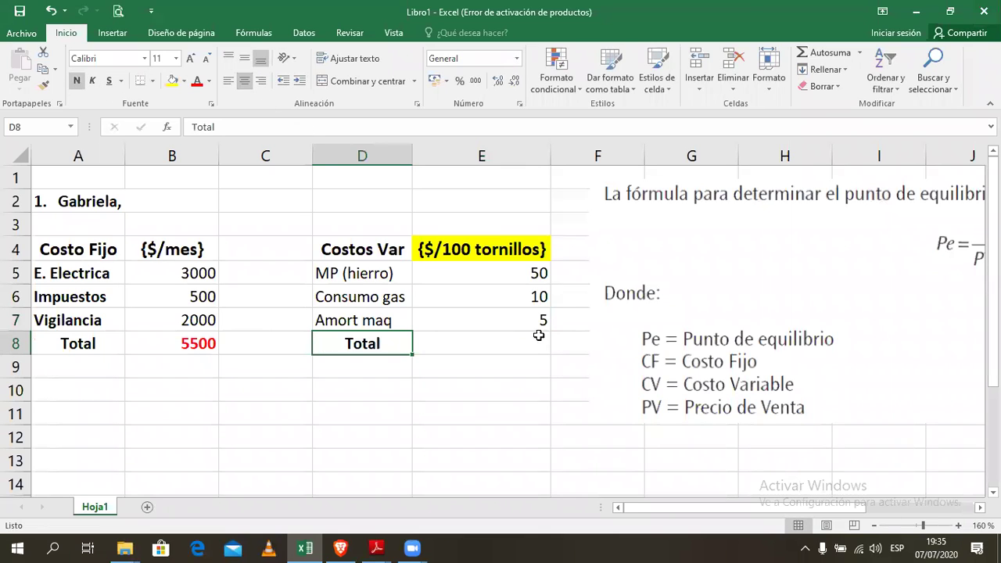
Enter 65 in E8 as the variable cost total and format it bold, red and centred.
left_click(534, 343)
type("65")
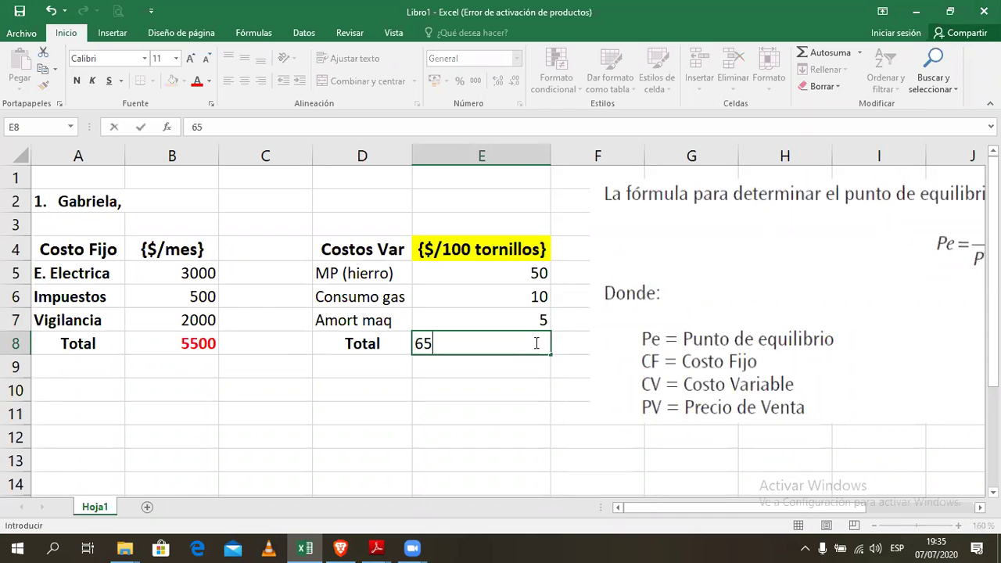
left_click(516, 387)
left_click(536, 345)
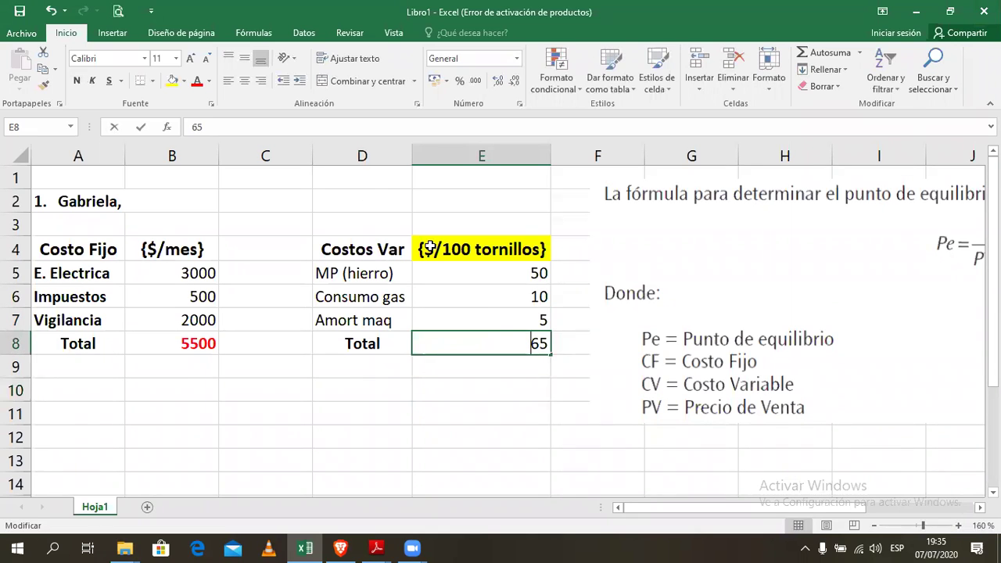
left_click(75, 81)
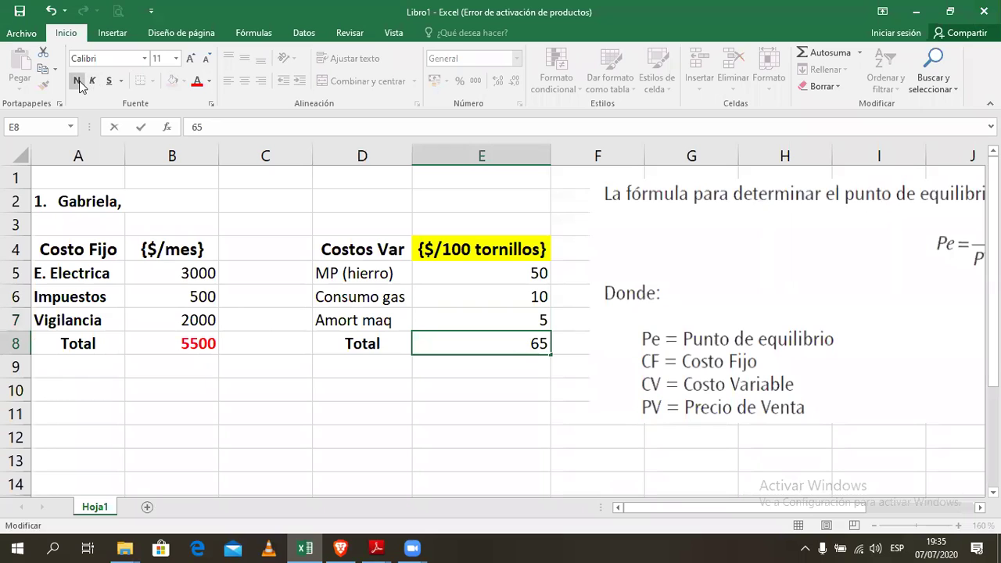
left_click(530, 376)
left_click(532, 346)
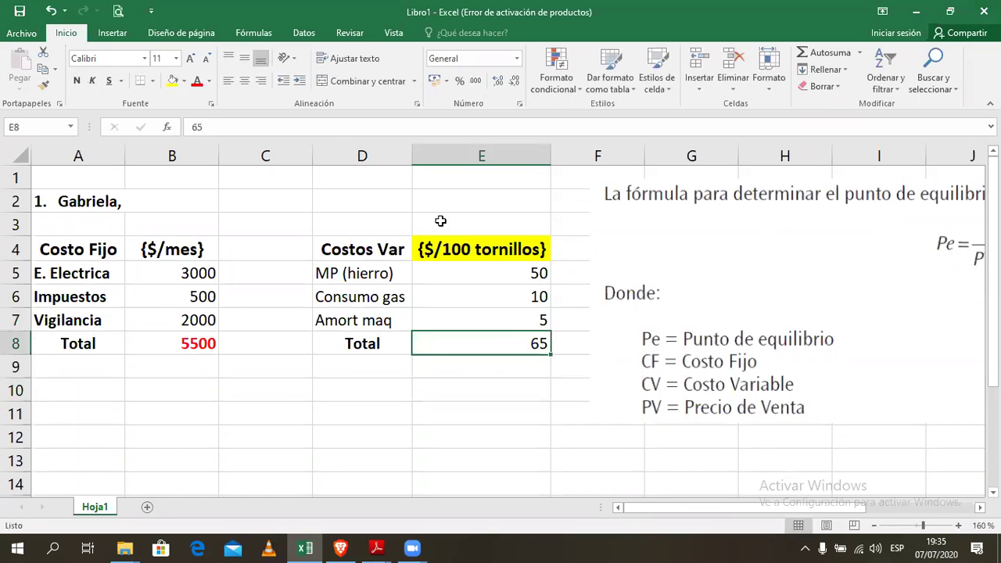
left_click(201, 81)
left_click(244, 80)
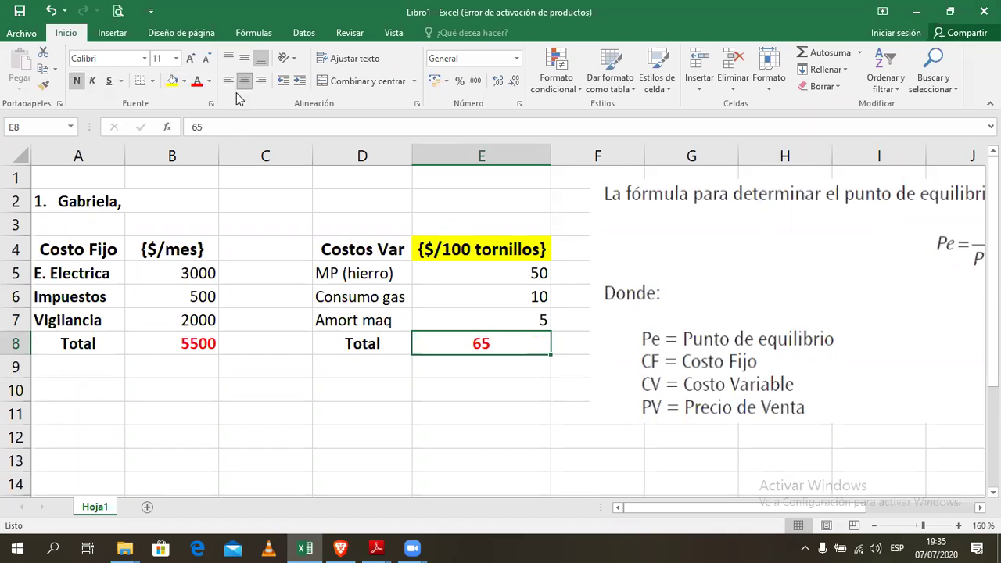
Right-align the variable cost total in E8 to match the fixed cost total in B8.
left_click(178, 346)
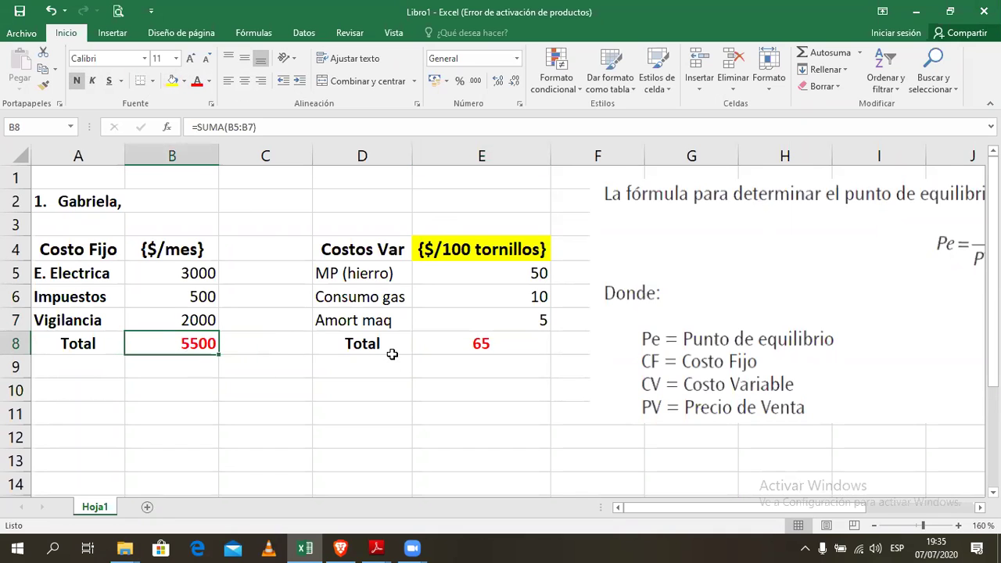
left_click(543, 349)
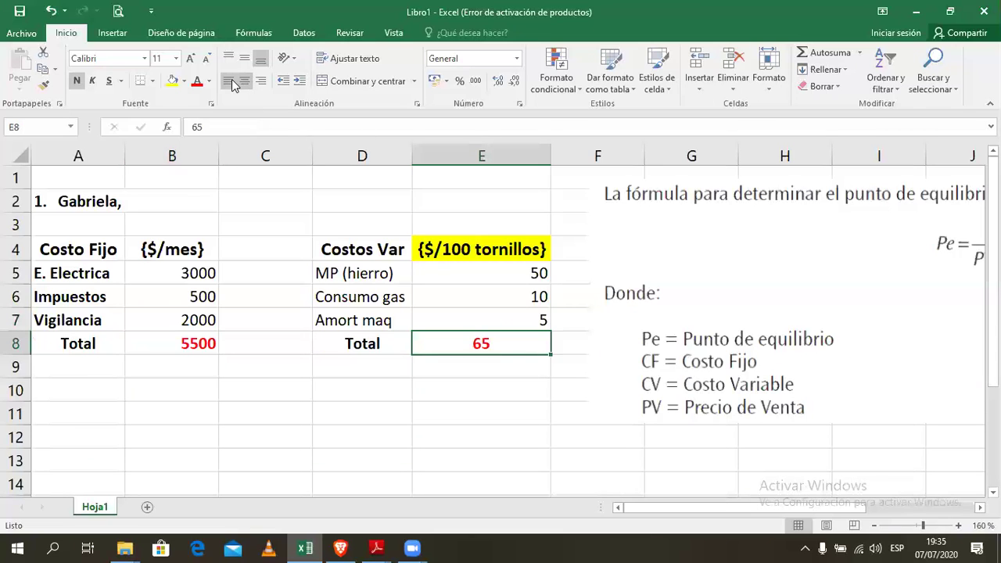
left_click(228, 81)
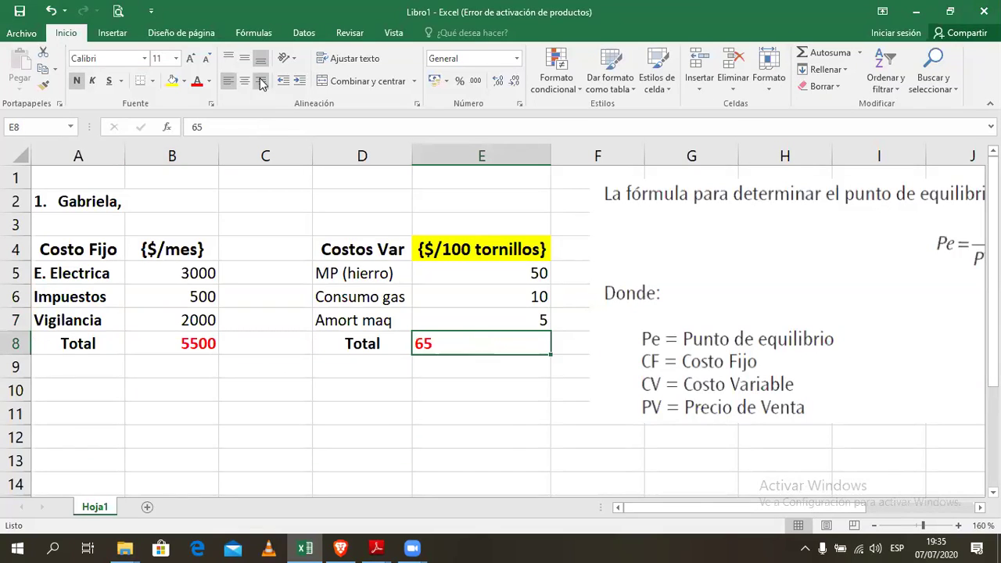
left_click(260, 80)
left_click(498, 429)
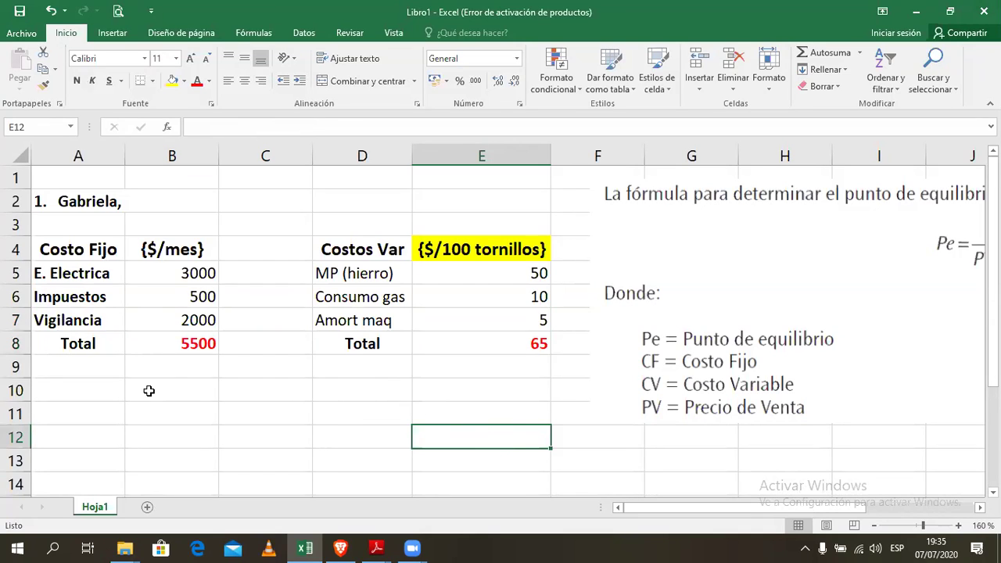
left_click(118, 390)
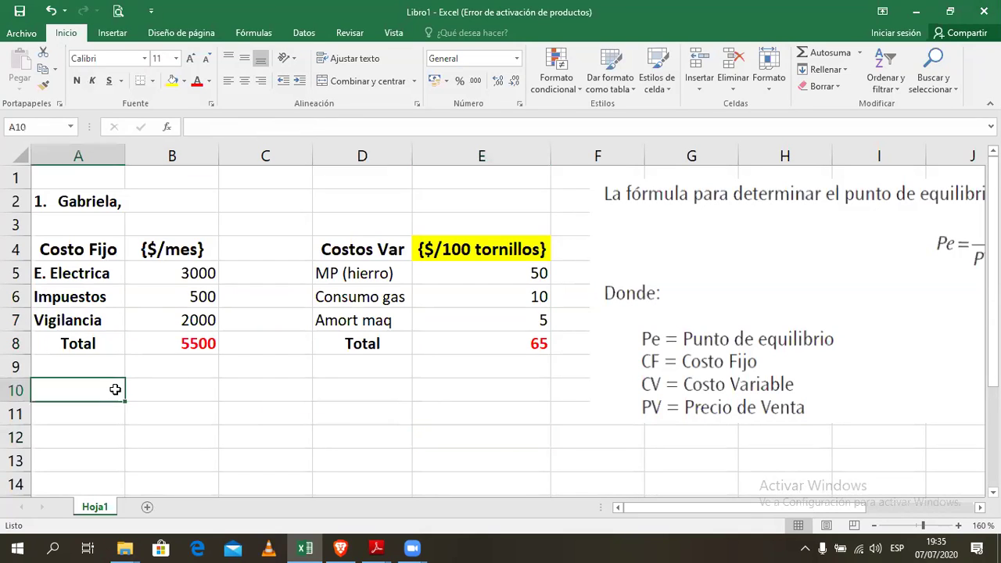
type("PV")
left_click(180, 390)
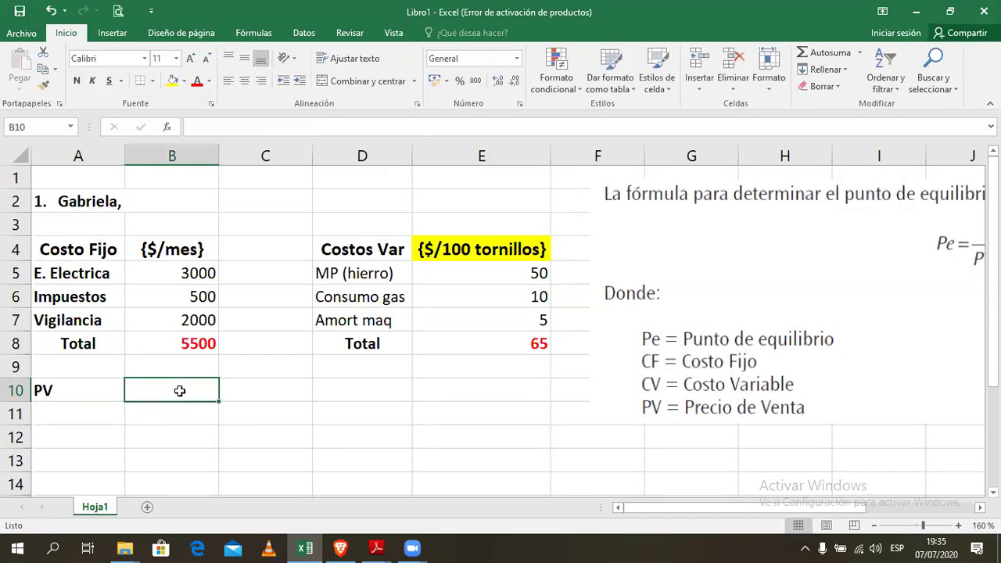
left_click(65, 390)
key("Delete")
Enter the selling price label PV in D10, below the variable costs table.
left_click(369, 249)
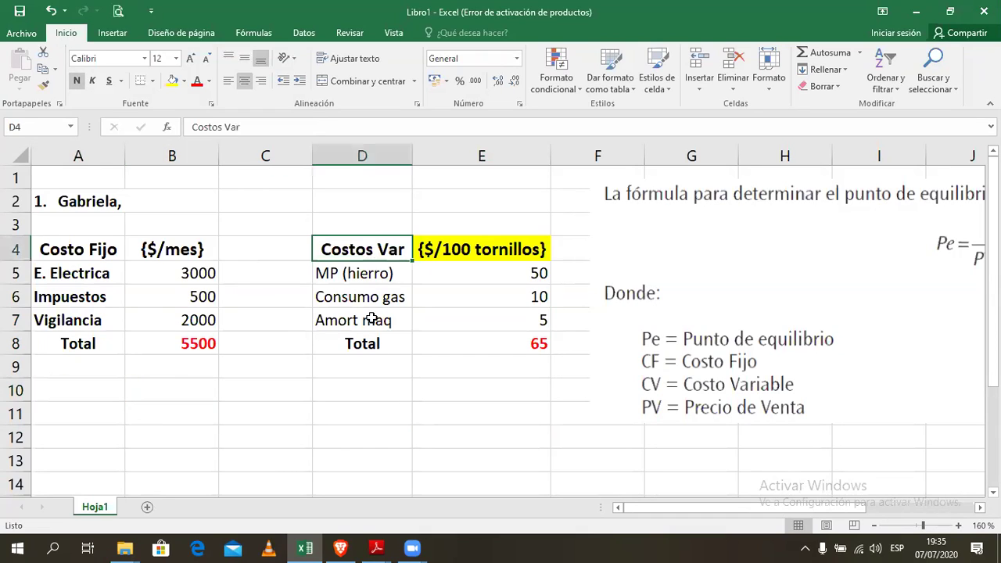
left_click(371, 385)
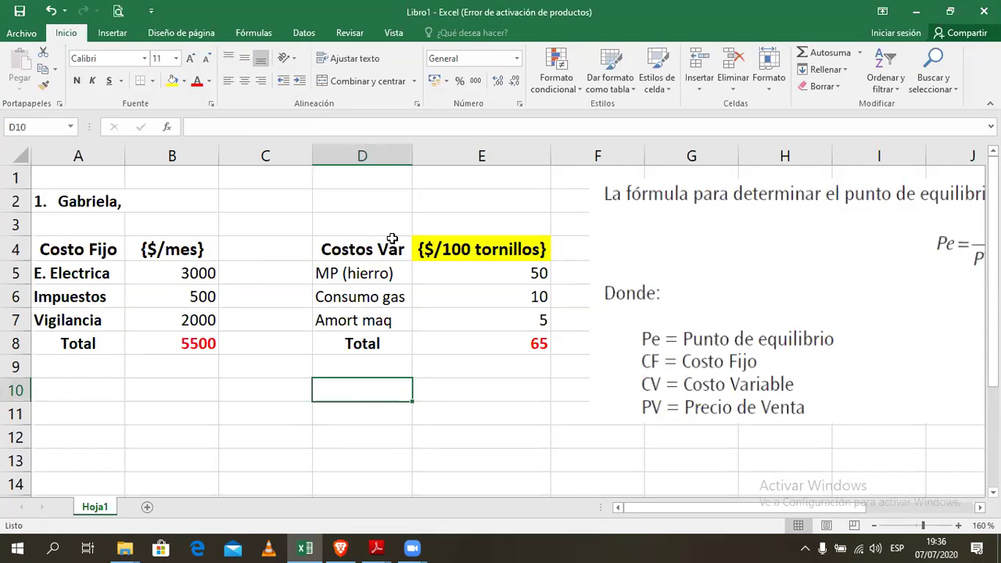
type("PV")
key("Tab")
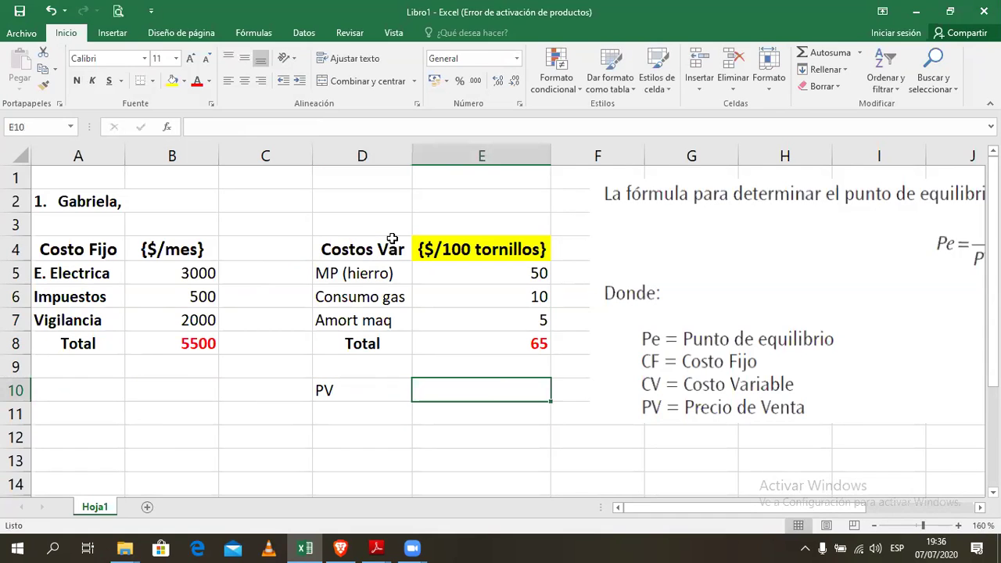
Copy the yellow {$/100 tornillos} header from E4 to E10 and make the PV label in D10 bold.
key("Up")
key("Up")
key("Up")
key("Up")
key("Up")
key("Up")
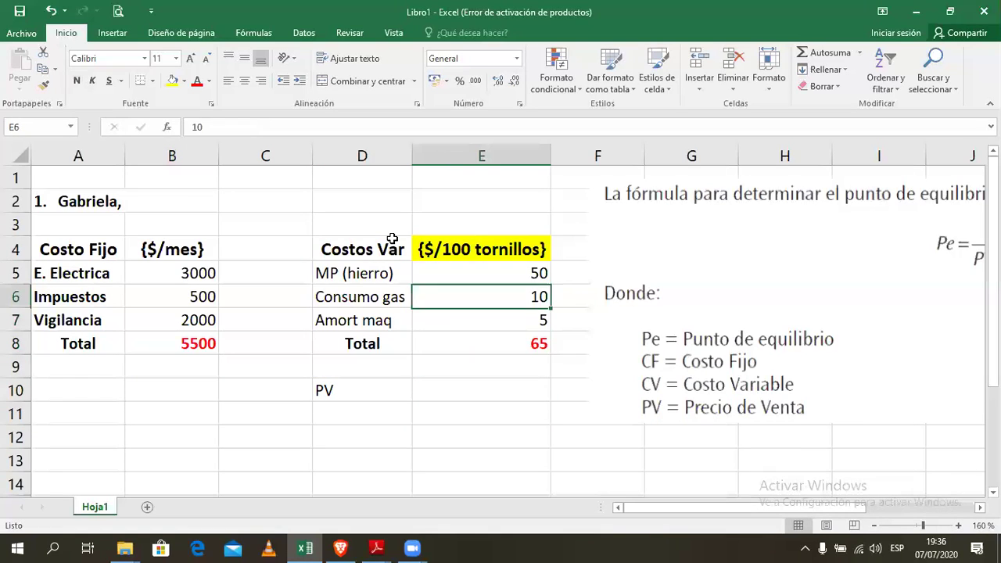
key("ctrl+c")
key("Down")
key("Down")
key("Down")
key("Down")
key("Down")
key("Down")
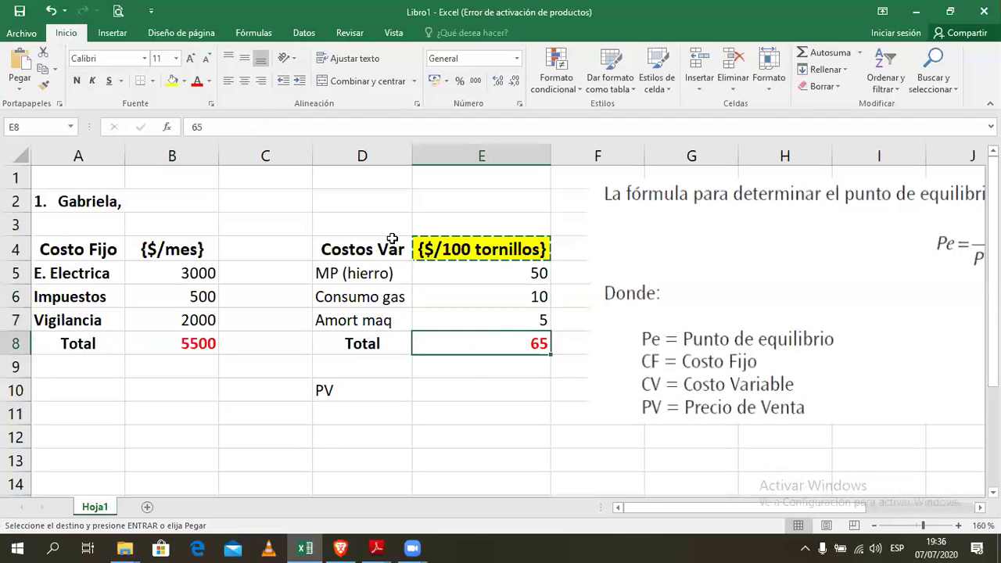
key("ctrl+v")
key("Left")
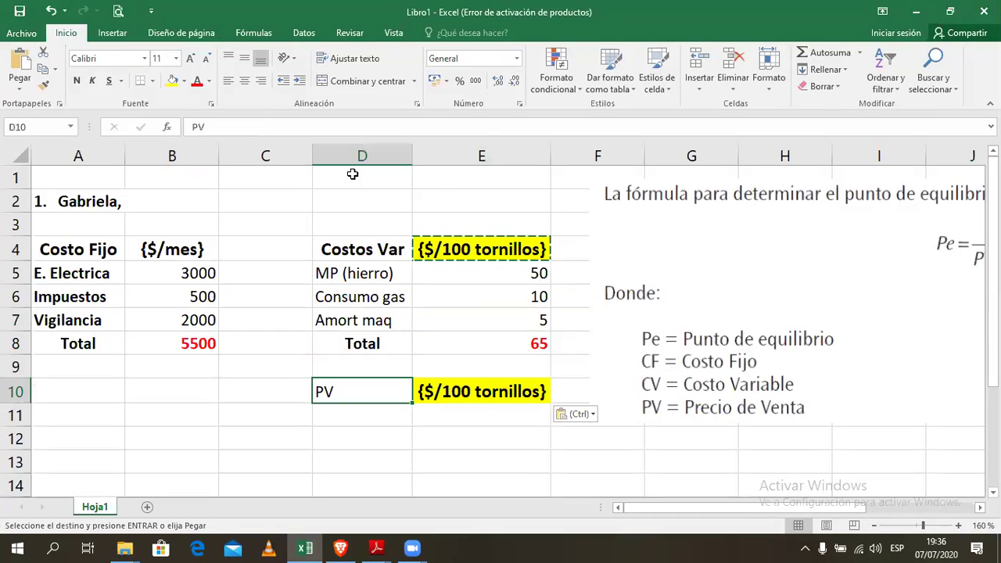
left_click(77, 80)
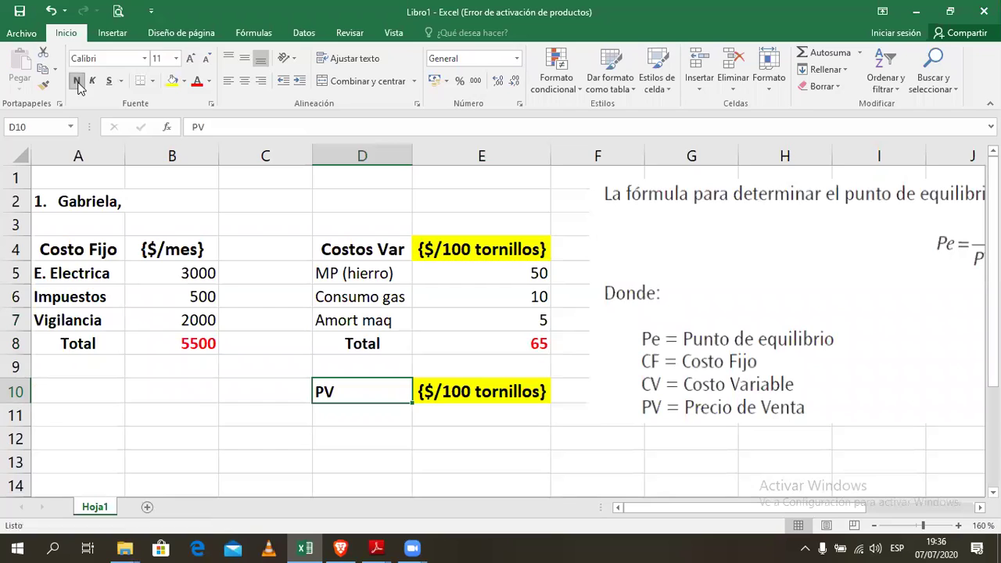
Centre the PV label in D10, check the selling price in the worksheet PDF, and enter the label Precio Venta in D11.
left_click(239, 84)
left_click(386, 417)
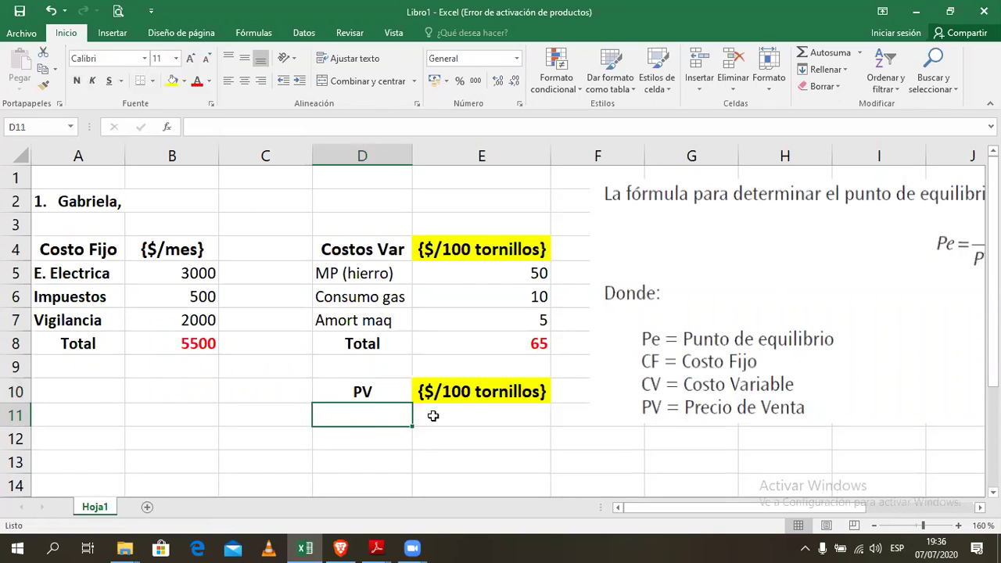
left_click(433, 416)
left_click(376, 414)
key("alt+Tab")
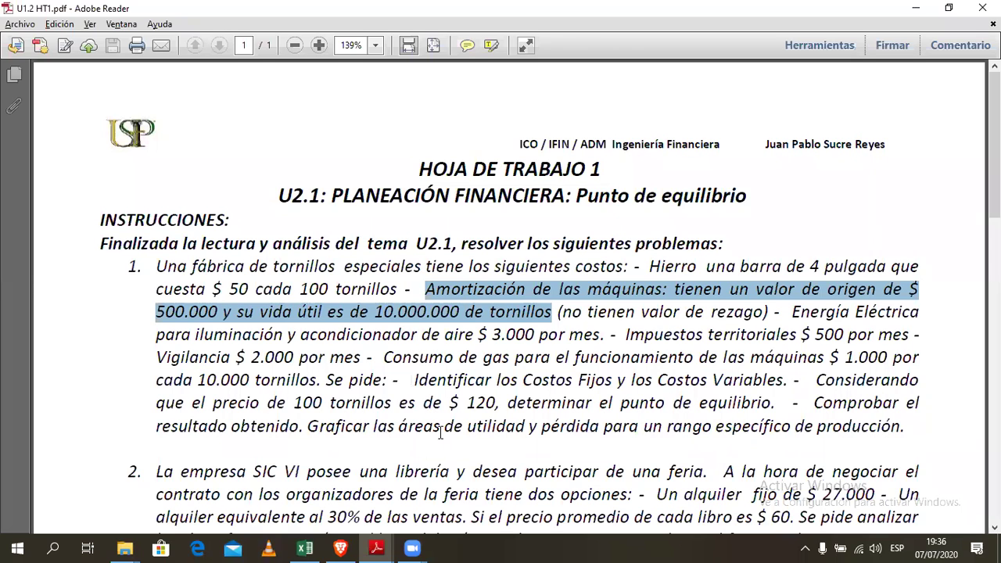
key("alt+Tab")
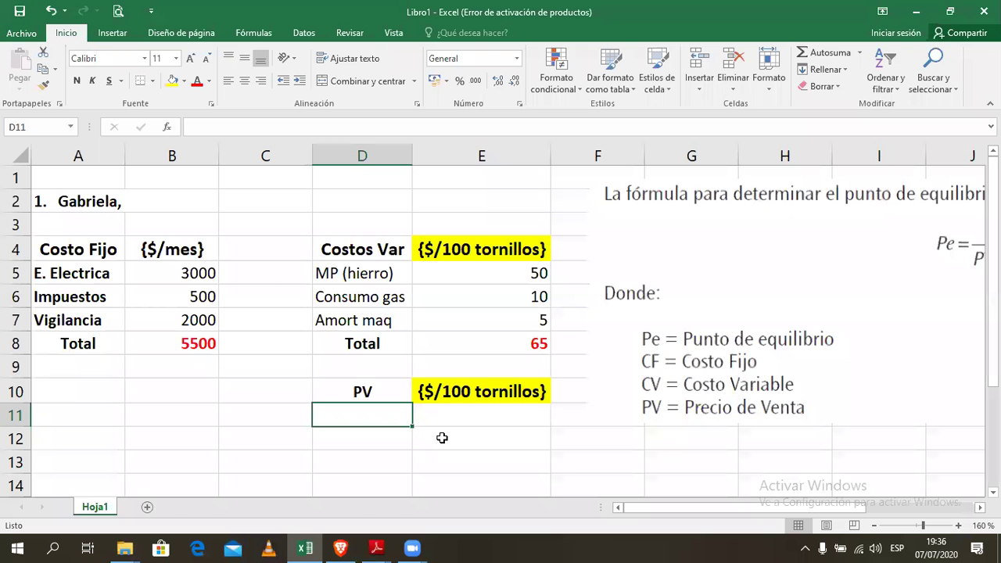
type("Precio Venta")
key("Tab")
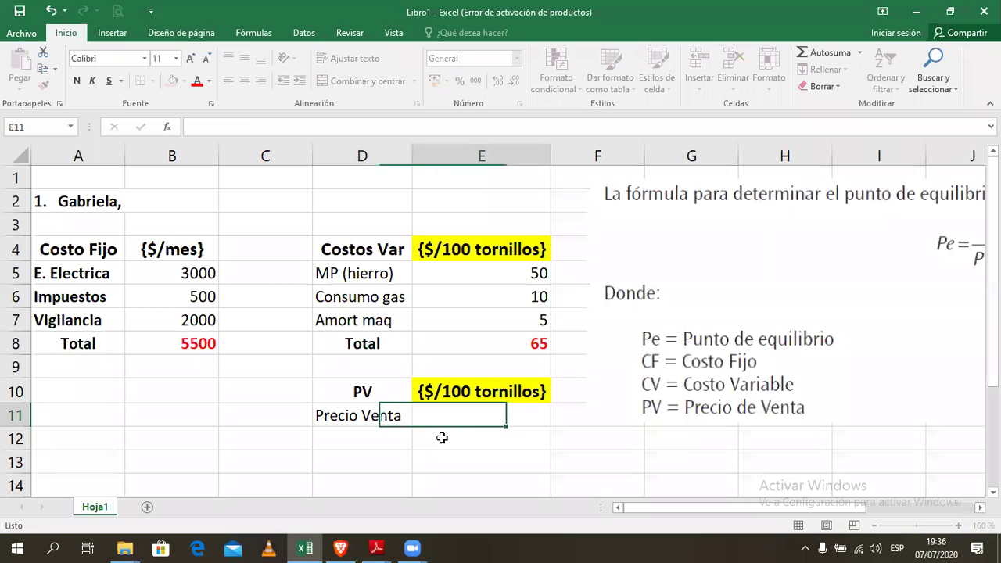
Enter 120 in E11 as the selling price per 100 screws and format it bold and red.
type("120")
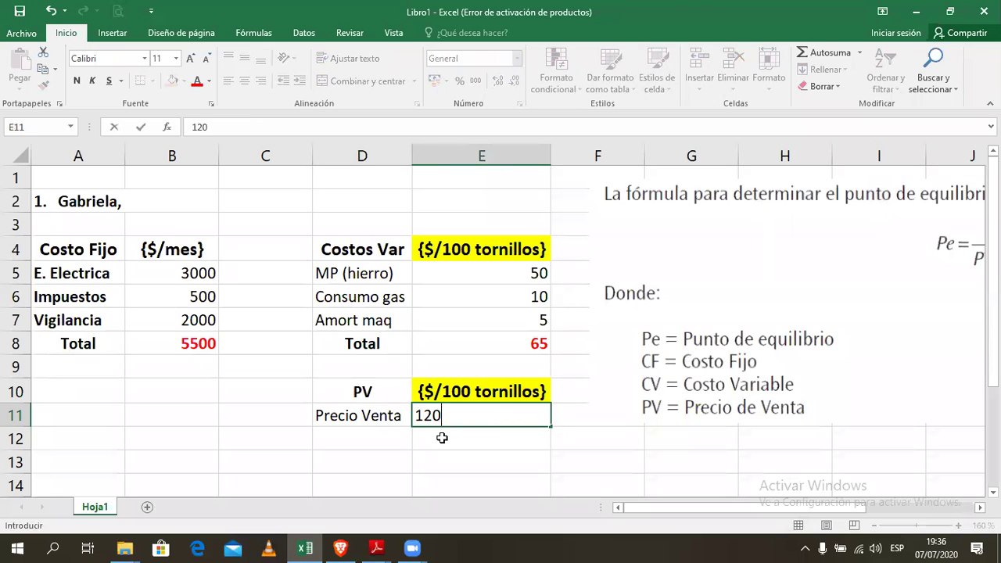
left_click(436, 439)
left_click(510, 415)
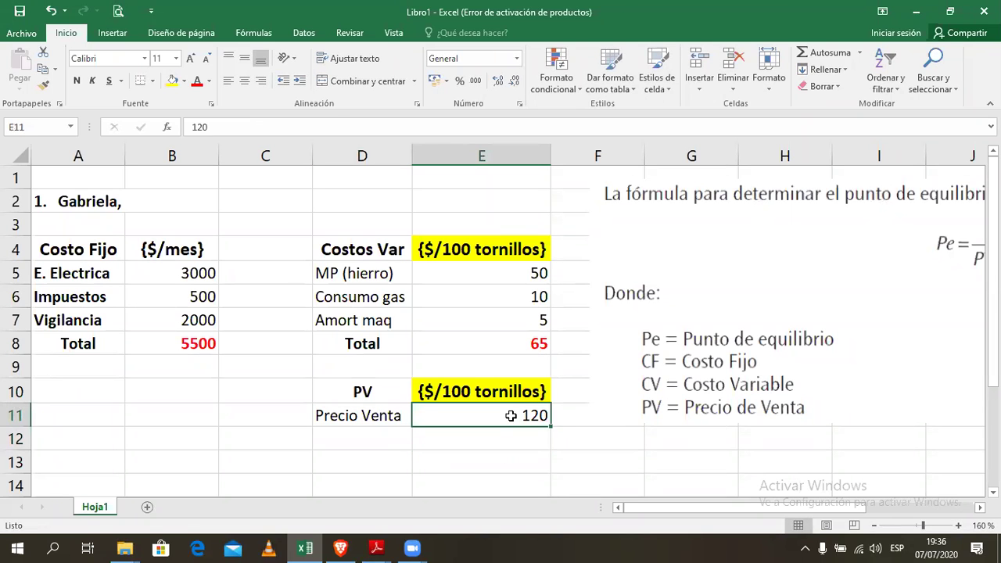
left_click(197, 81)
left_click(77, 81)
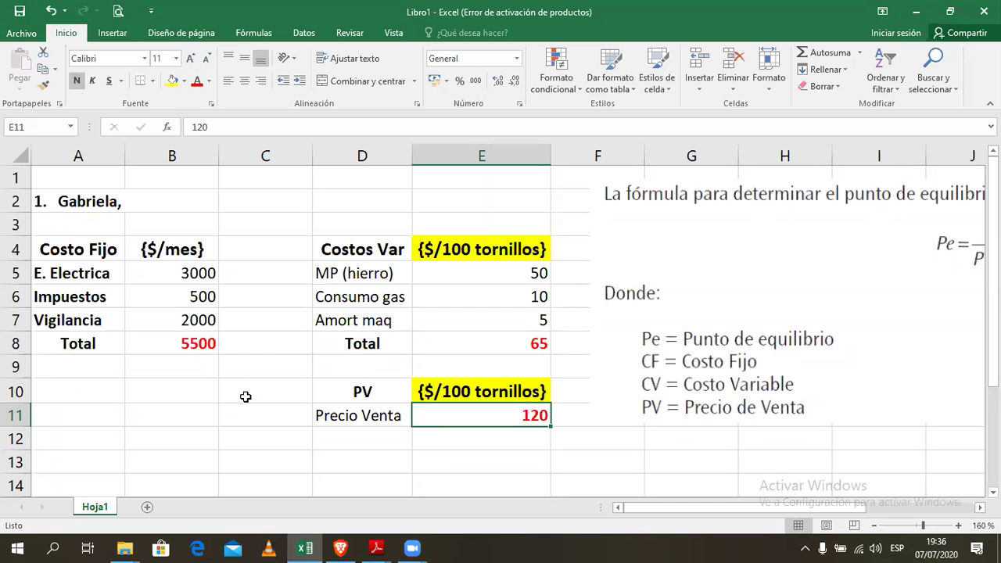
left_click(266, 460)
scroll(265, 460, "down", 1)
scroll(266, 459, "up", 1)
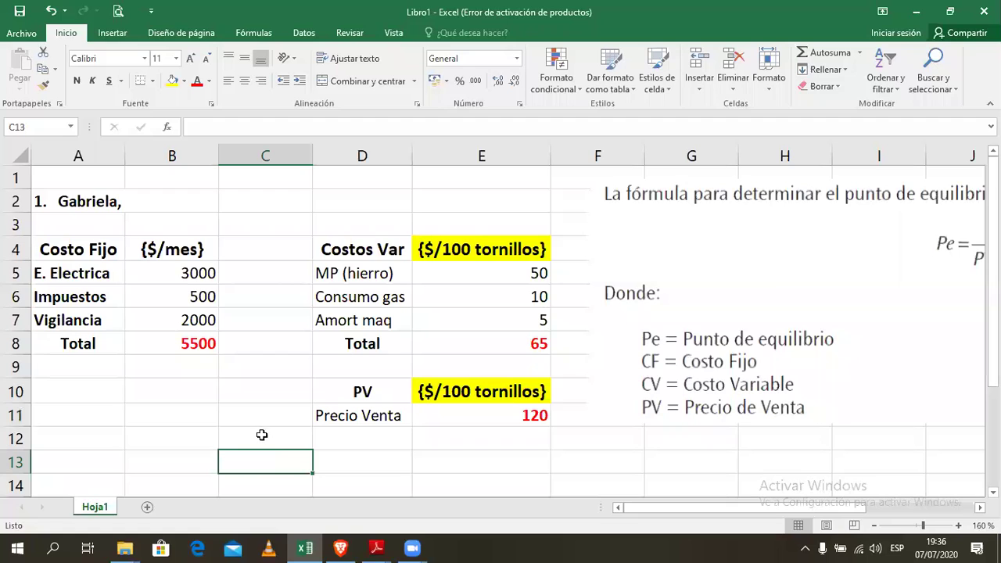
right_click(262, 433)
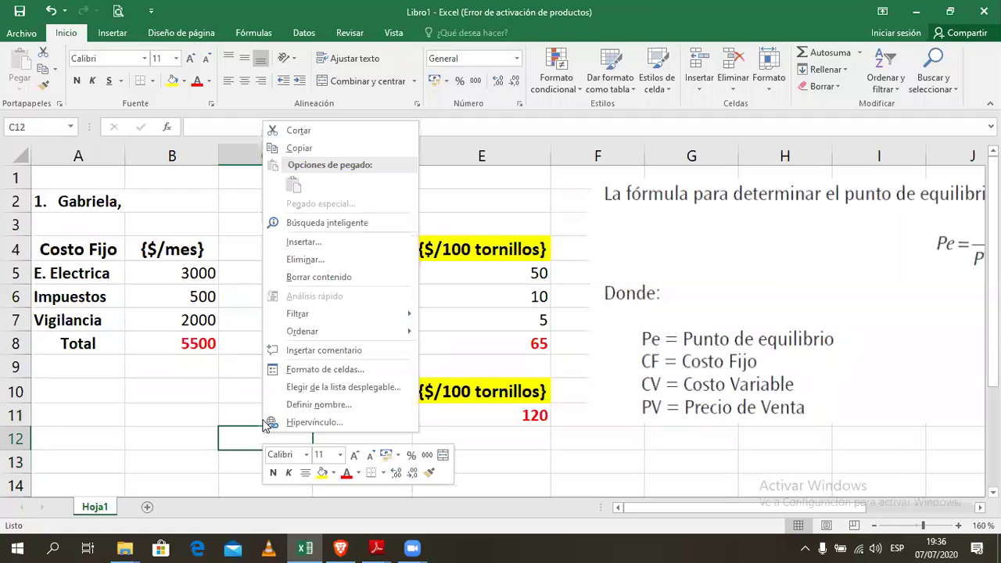
left_click(195, 413)
left_click(212, 399)
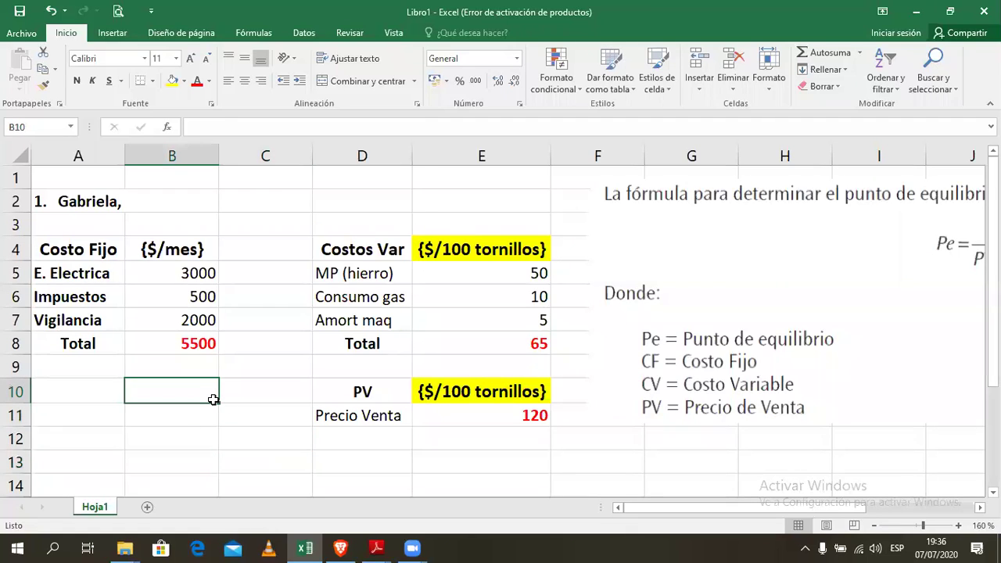